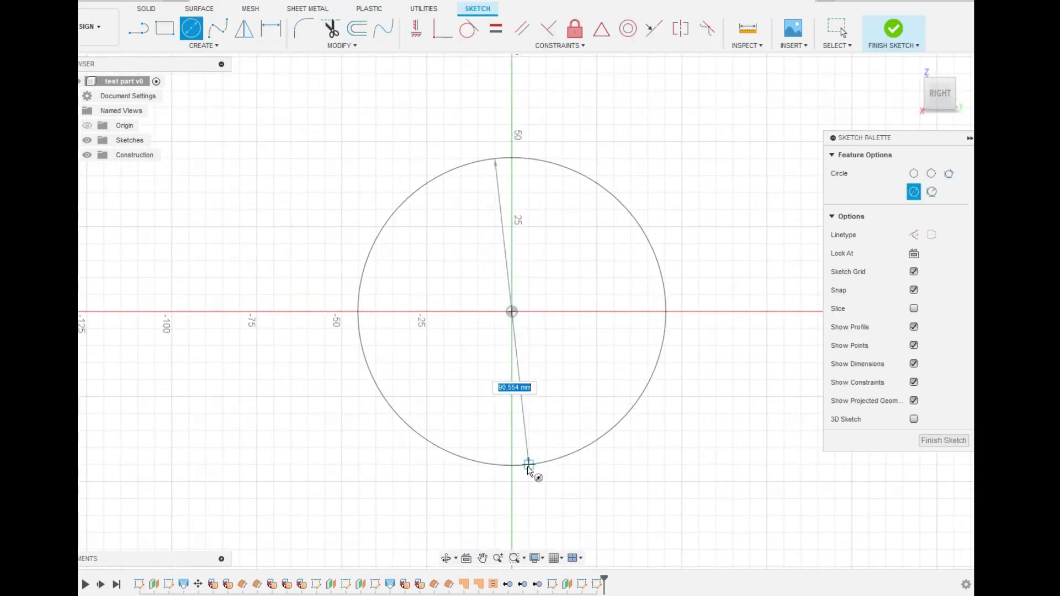
Step: Complete the origin-centred circle at about 100 mm diameter and create a construction plane offset 170 mm from it along its axis
left_click(519, 484)
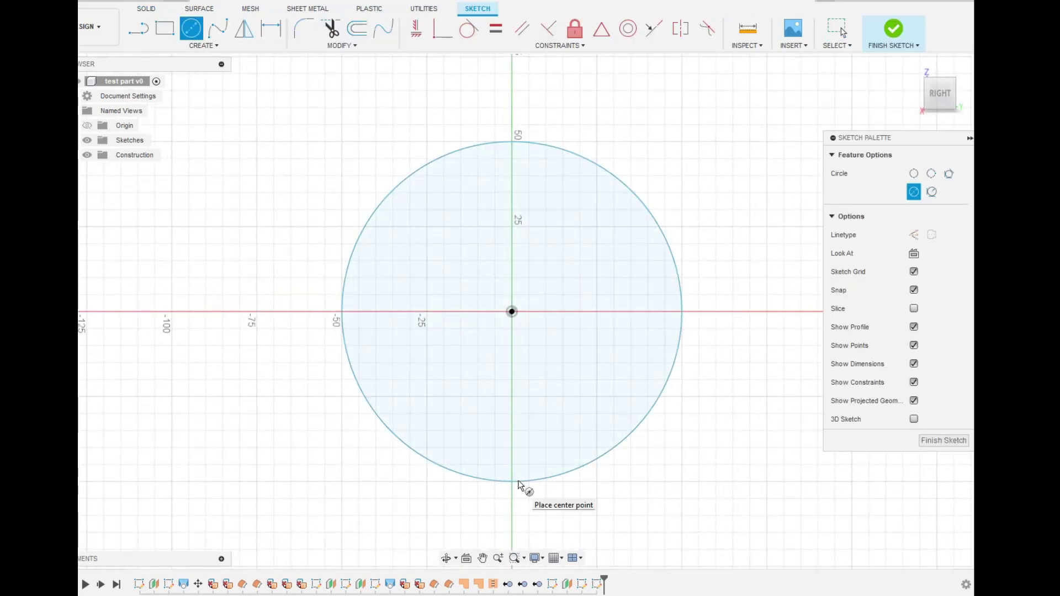
left_click(951, 441)
left_click(621, 44)
left_click(629, 56)
left_click(473, 327)
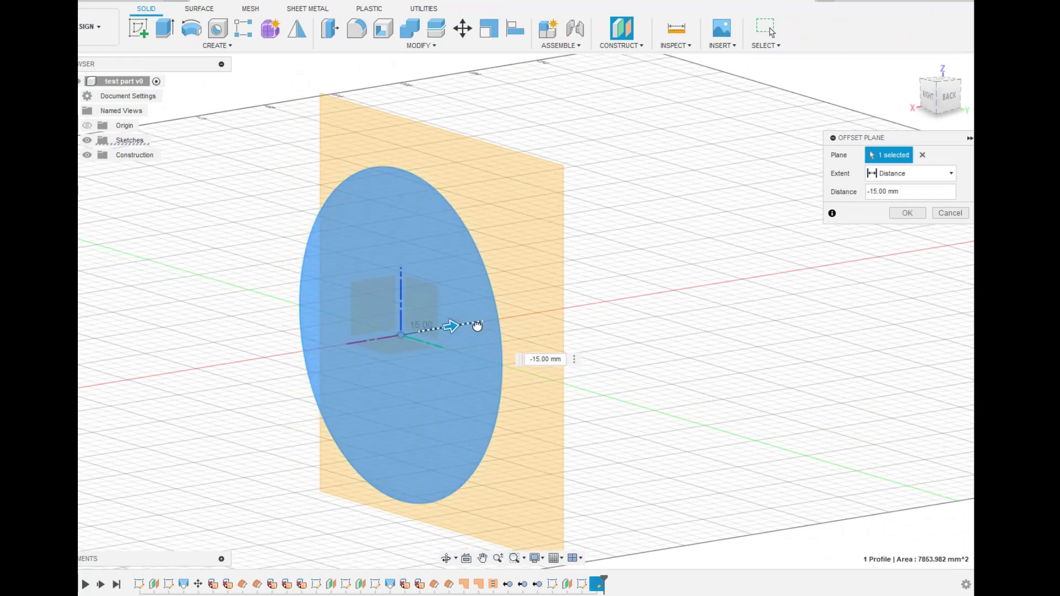
left_click_drag(478, 326, 879, 265)
left_click(906, 213)
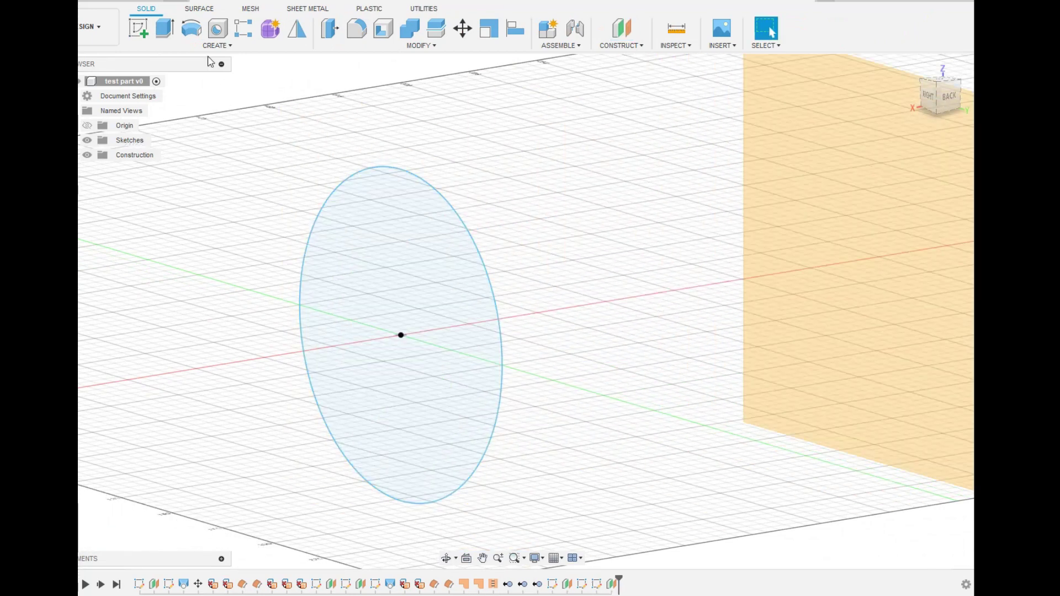
Step: On the offset plane, sketch a circle about 60 mm in diameter centred about 35 mm directly above the origin
left_click(138, 27)
left_click(853, 264)
key("c")
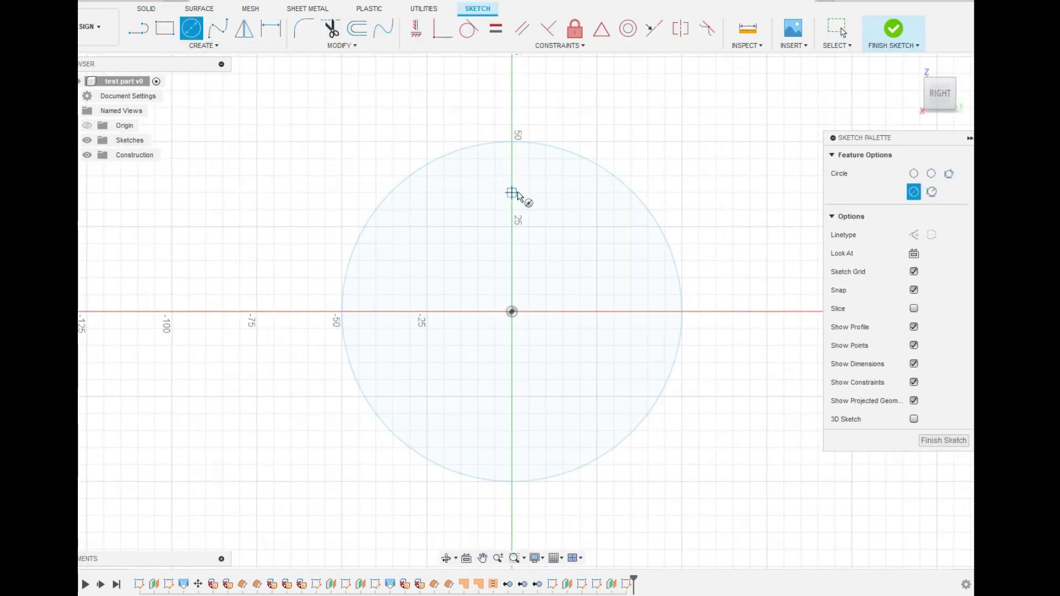
left_click(512, 192)
left_click(518, 298)
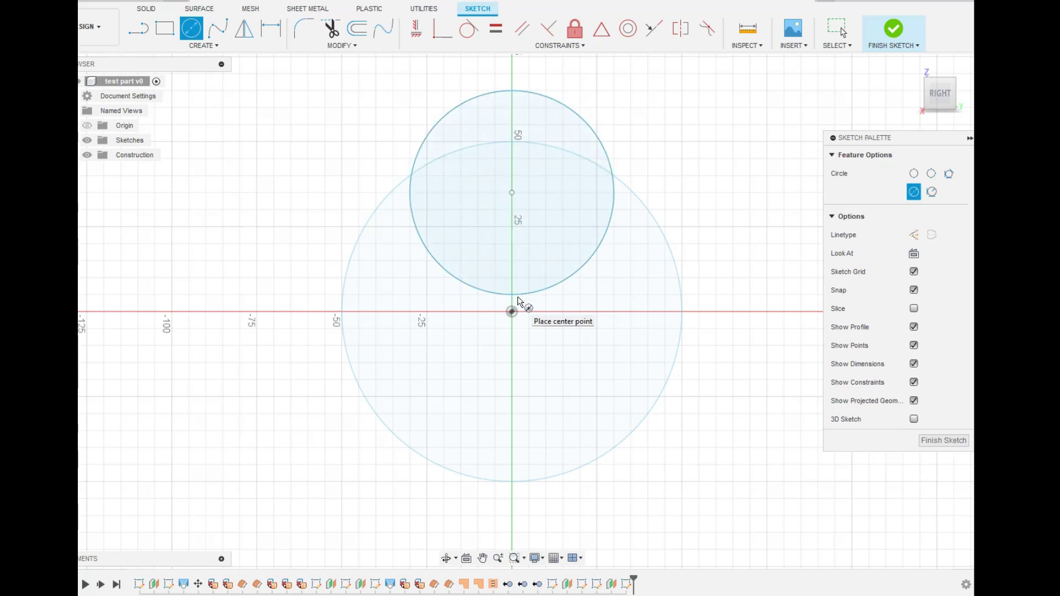
left_click(942, 442)
Step: Loft a solid between the large circle and the smaller raised circle
left_click(217, 45)
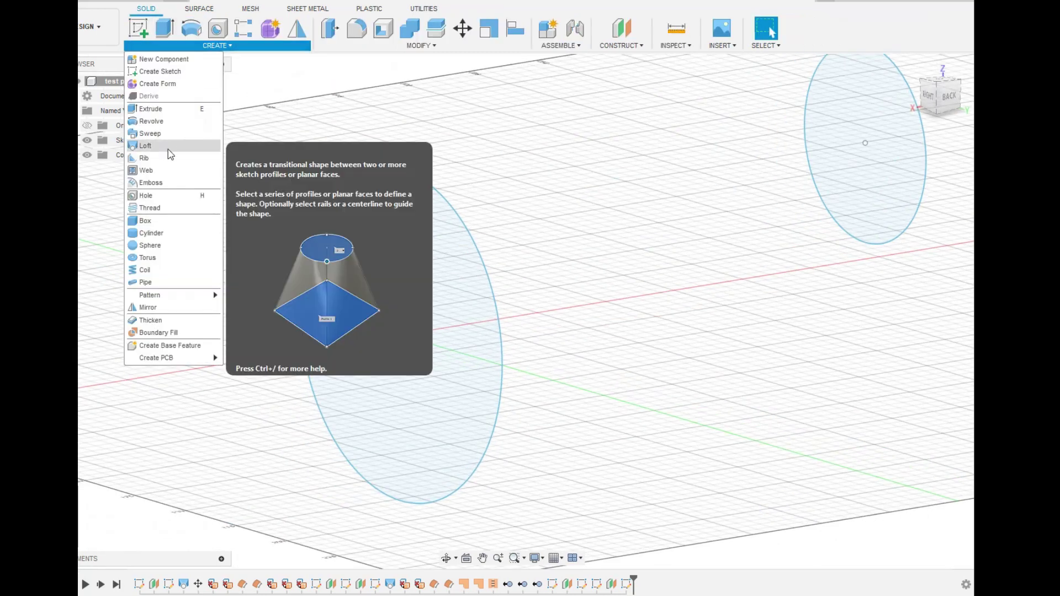
left_click(154, 145)
left_click(386, 224)
left_click(896, 154)
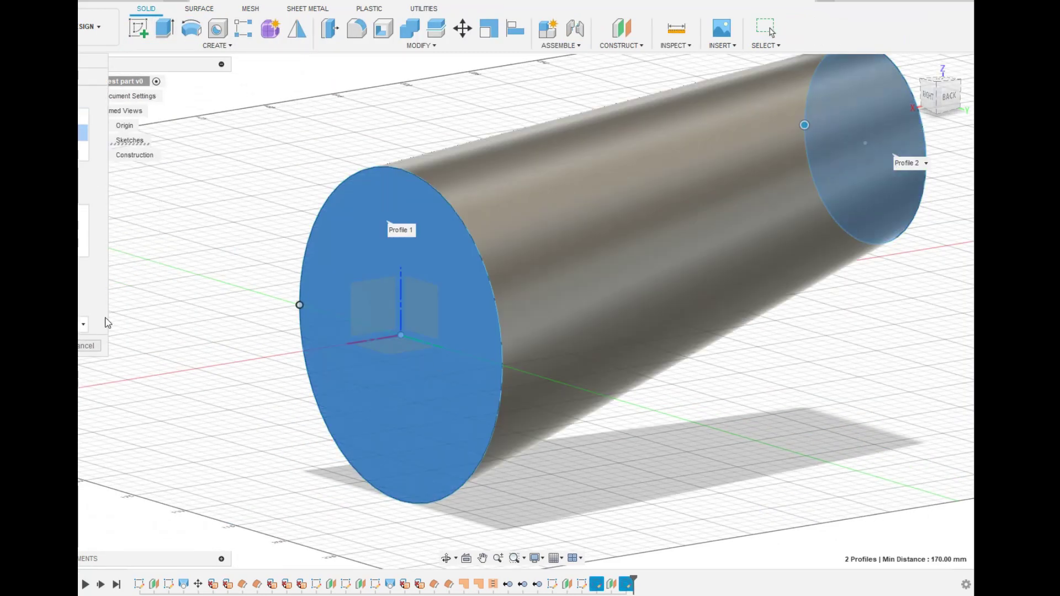
key("Return")
Step: Try to delete the large end face of the lofted solid in the solid modelling environment
middle_click_drag(447, 560, 386, 525, "shift")
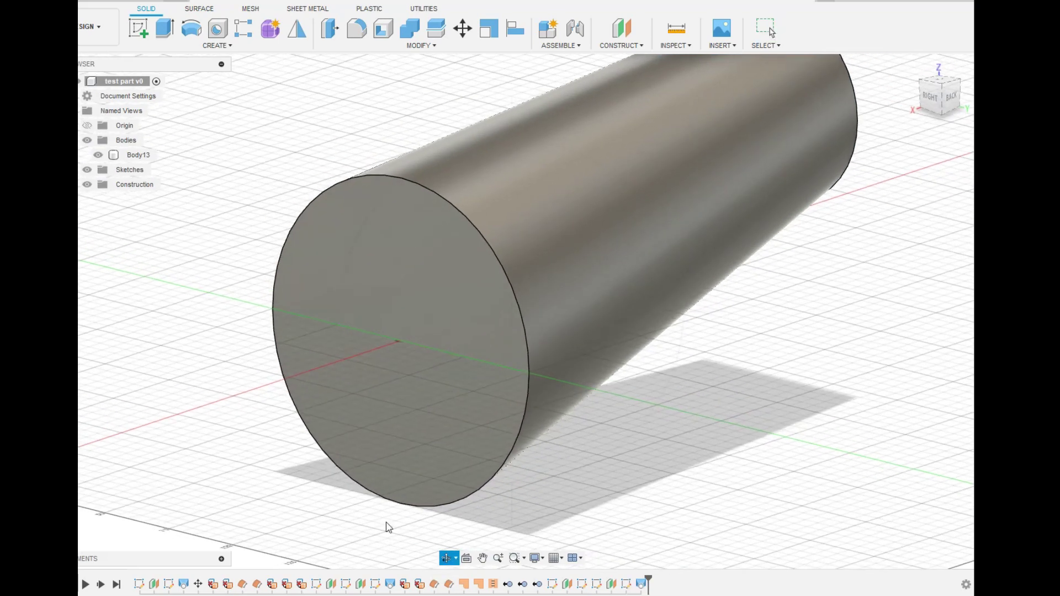
left_click(430, 392)
key("Delete")
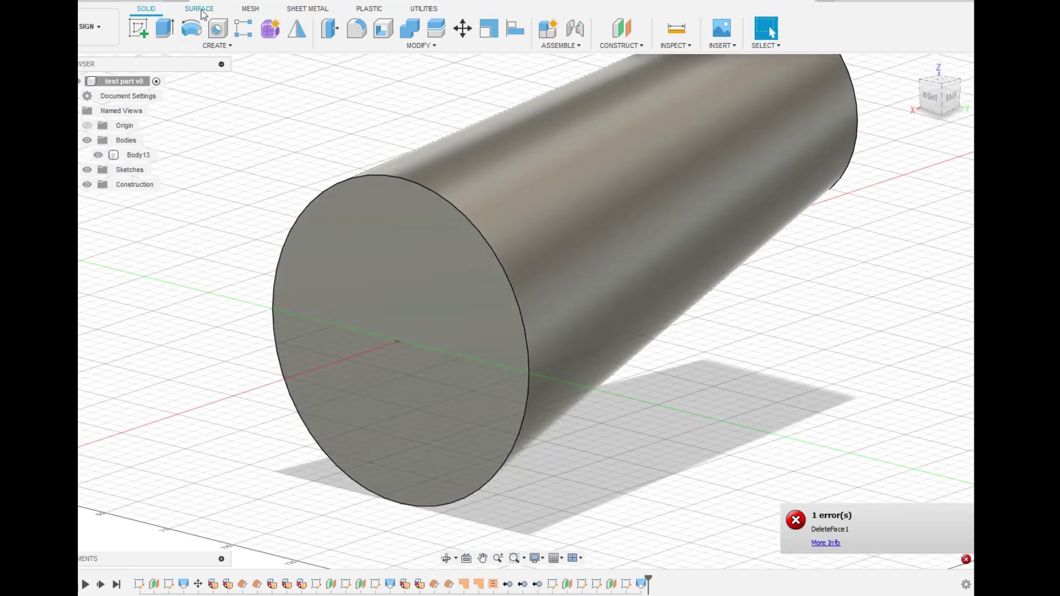
Step: Delete the large and small end faces of the loft in surface mode, leaving an open tapered tube
left_click(203, 14)
left_click(455, 433)
key("Delete")
left_click(446, 558)
left_click_drag(442, 544, 490, 466)
key("Escape")
left_click(691, 356)
key("Delete")
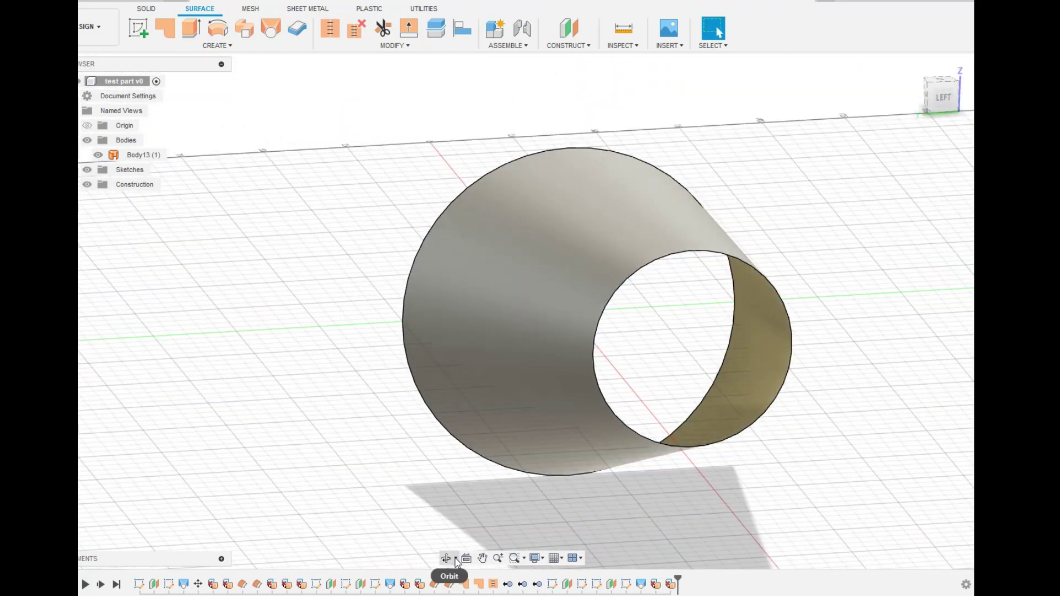
Step: Offset the tube's outer surface by -0.9 mm as a new body
left_click_drag(319, 482, 458, 475)
key("Escape")
left_click(224, 45)
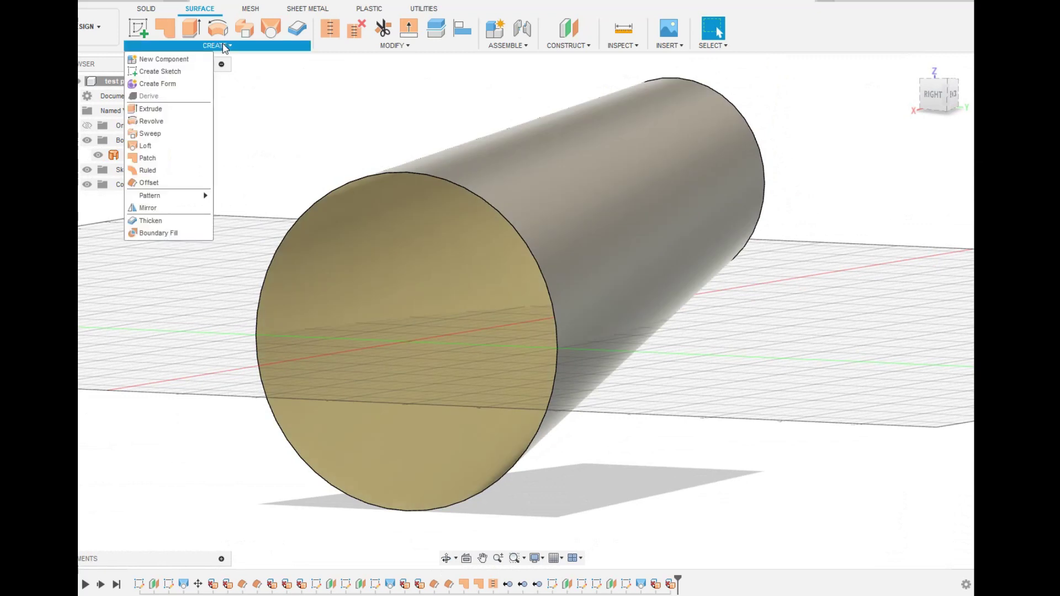
left_click(148, 182)
left_click(611, 260)
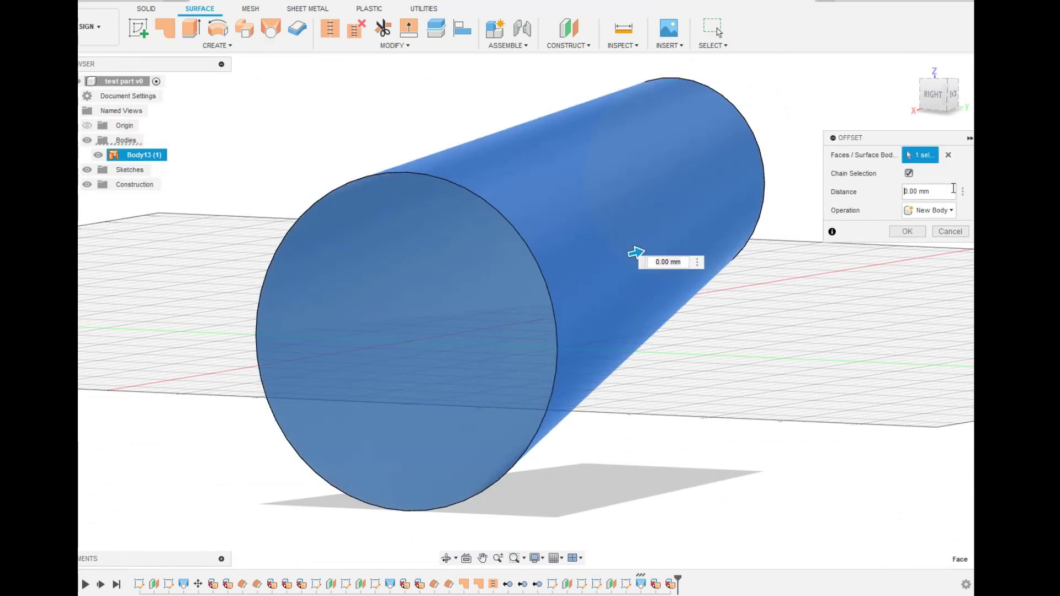
type("-0.9")
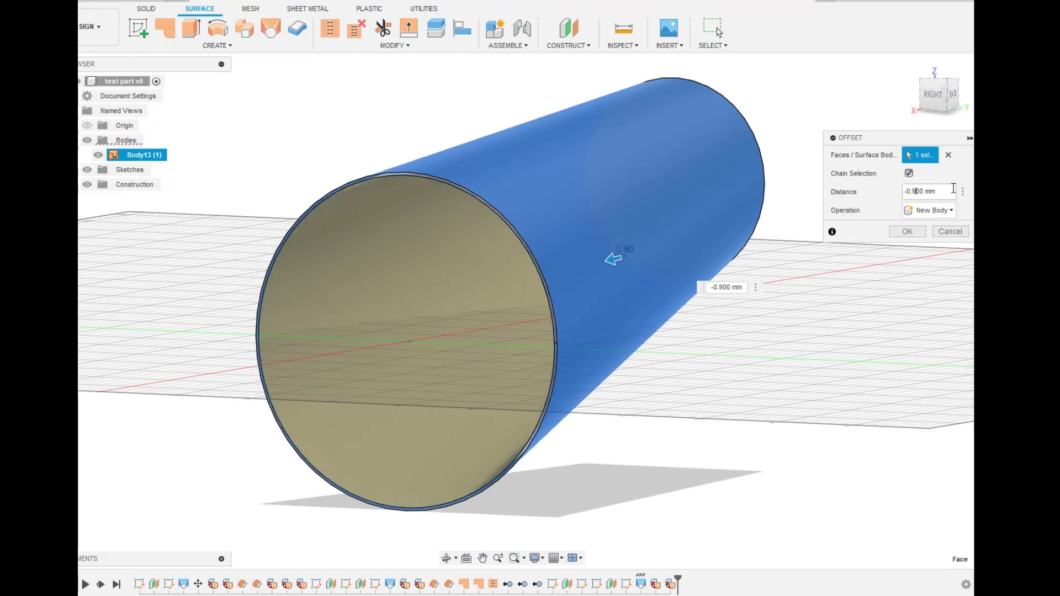
left_click(907, 231)
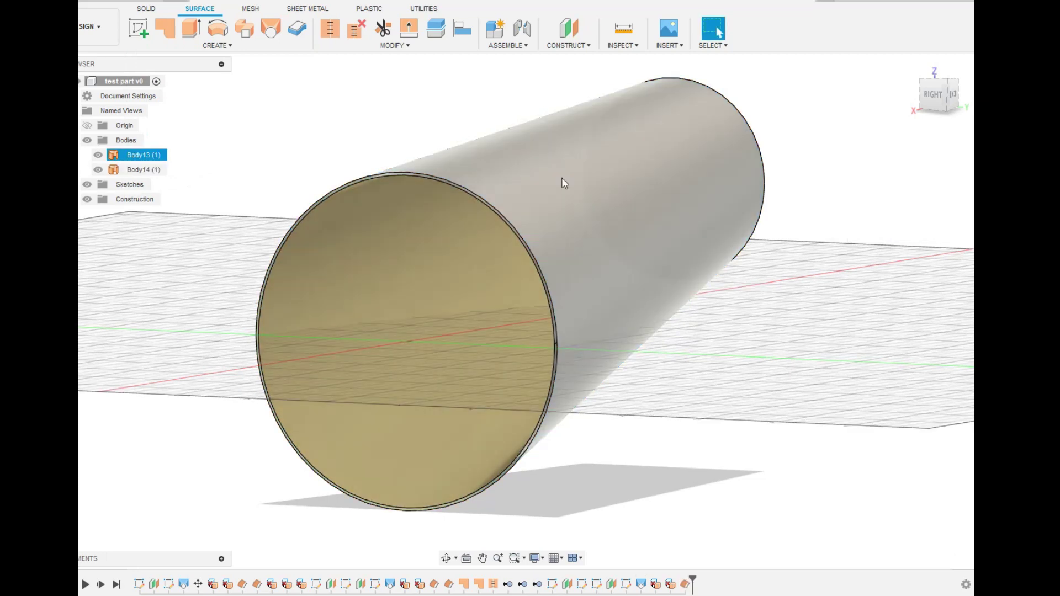
Step: Offset the same outer tube surface by -7 mm as another new body
left_click(217, 45)
left_click(179, 183)
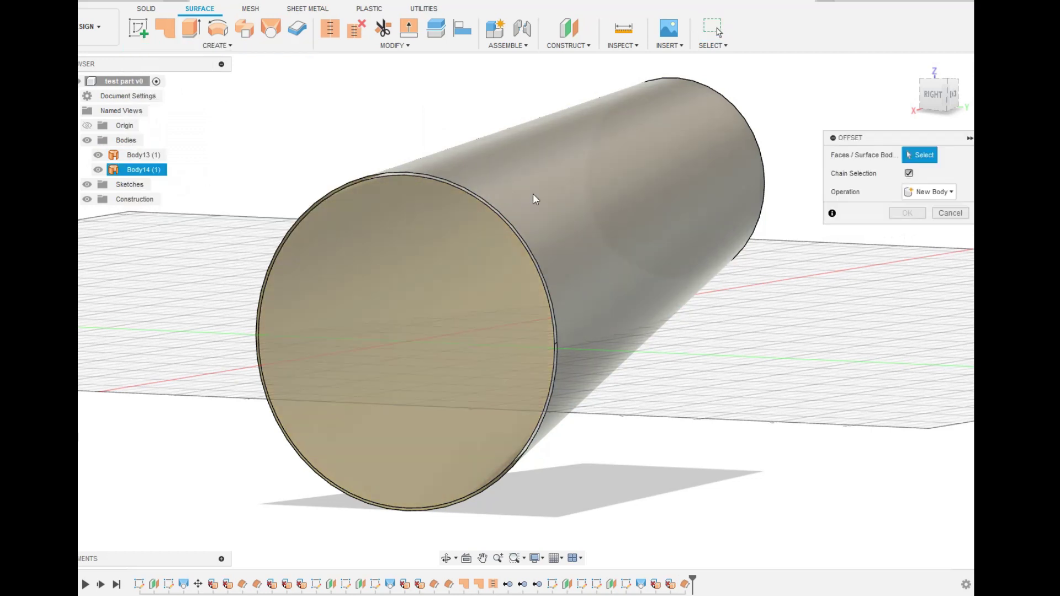
left_click(534, 195)
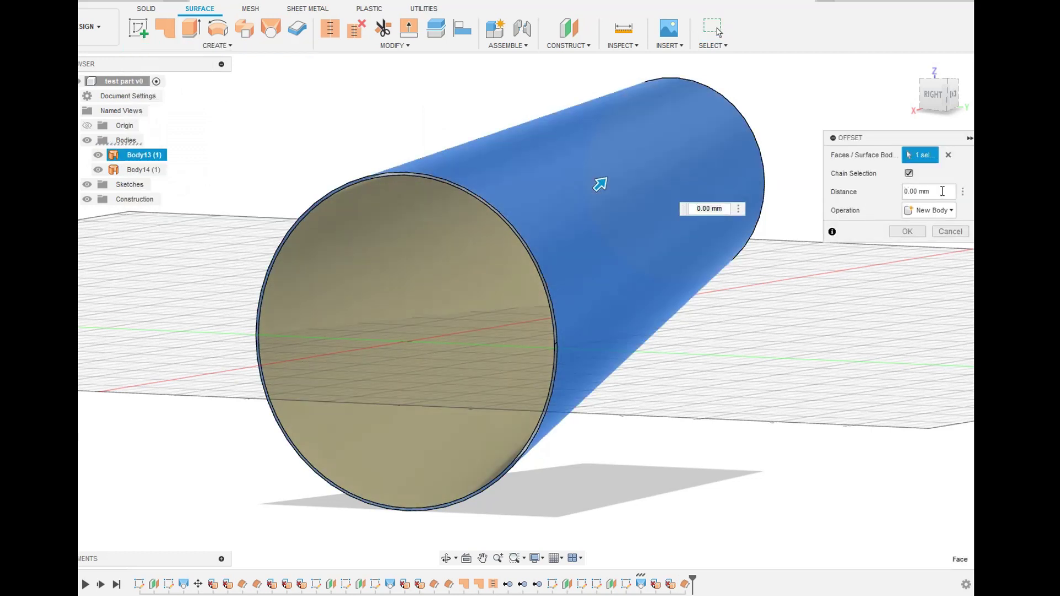
type("-17")
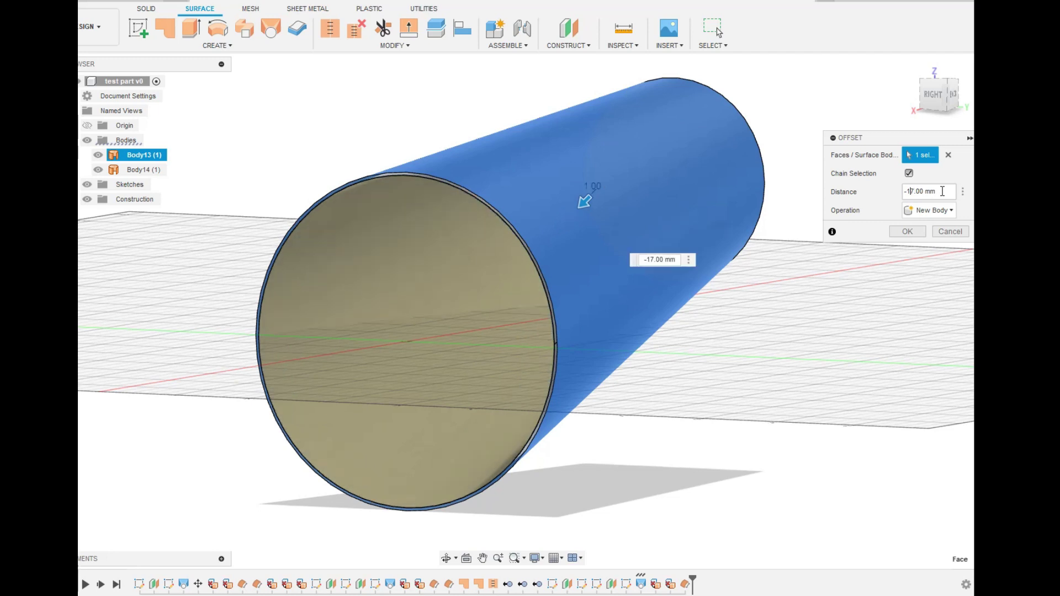
key("BackSpace")
type("7")
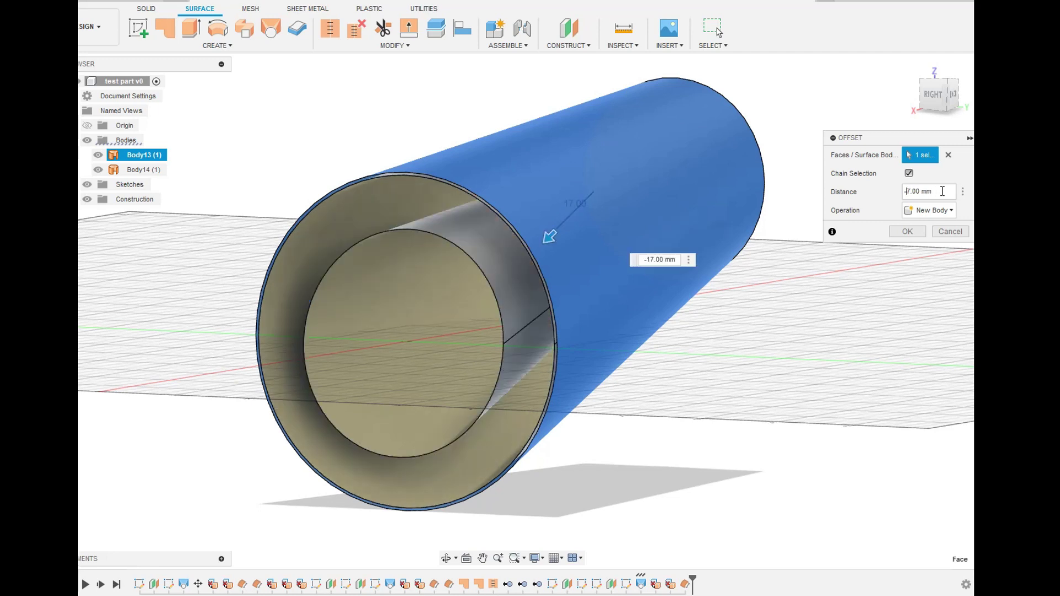
left_click(907, 231)
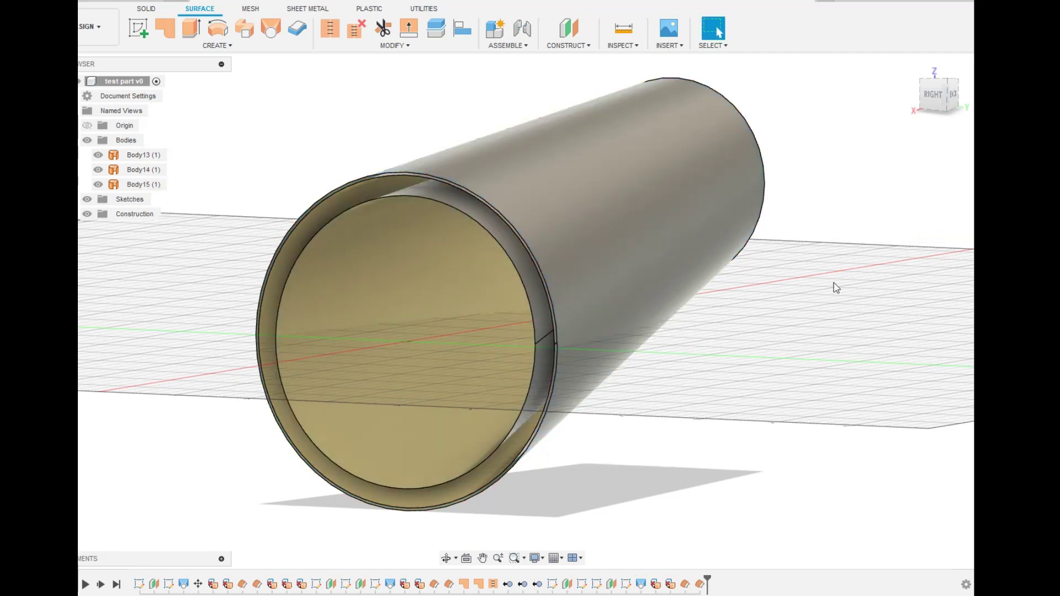
Step: Extend the large-end edge of the middle surface (the 0.9 mm offset) outward by 20 mm with the Tangent type
left_click(449, 558)
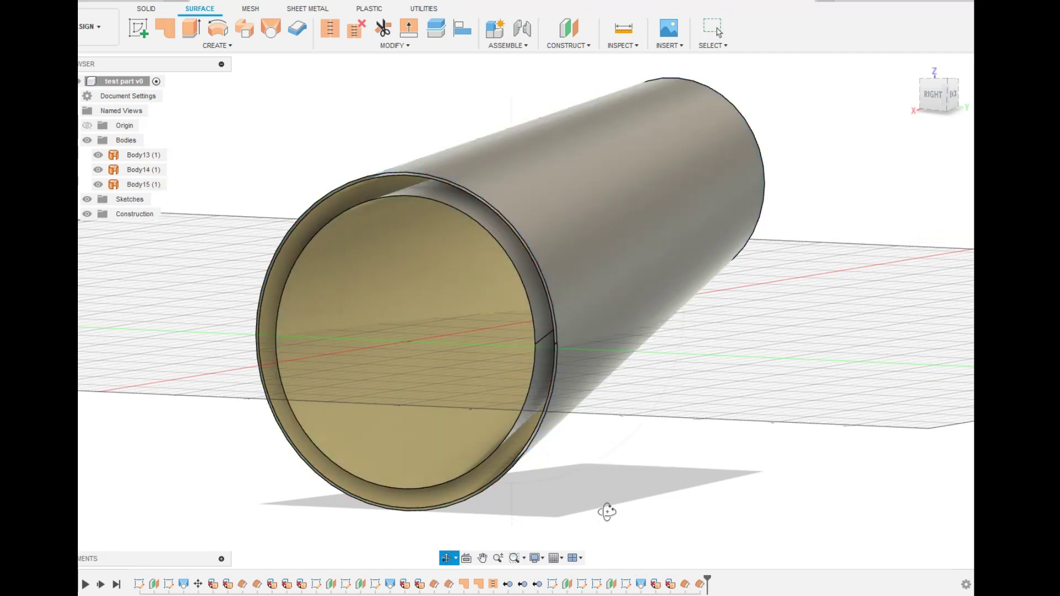
mouse_move(605, 509)
left_mouse_down()
mouse_move(558, 521)
mouse_move(587, 518)
left_mouse_up()
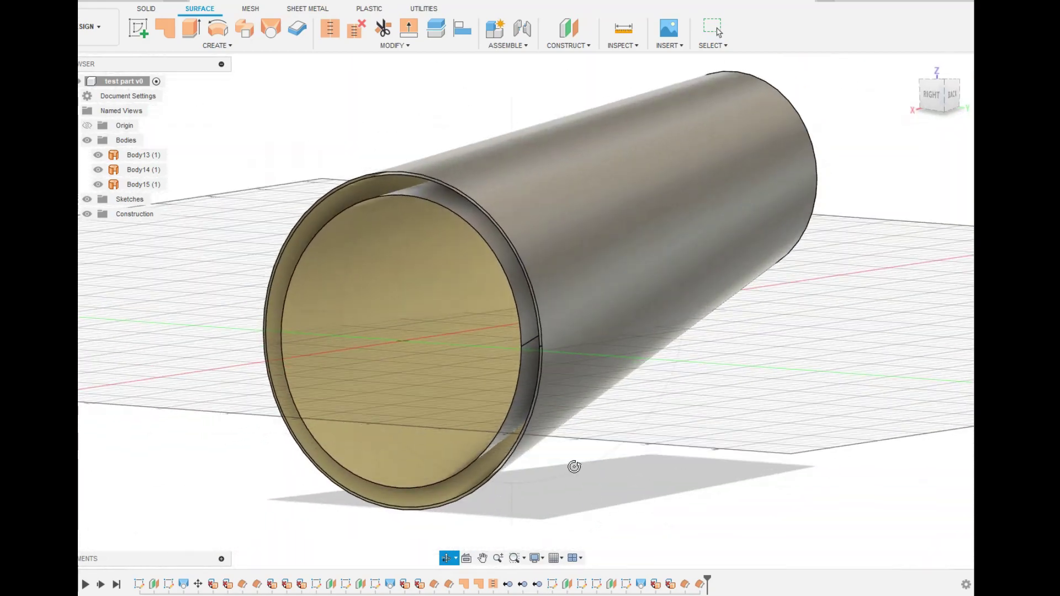
key("Escape")
scroll(547, 262, "up", 5)
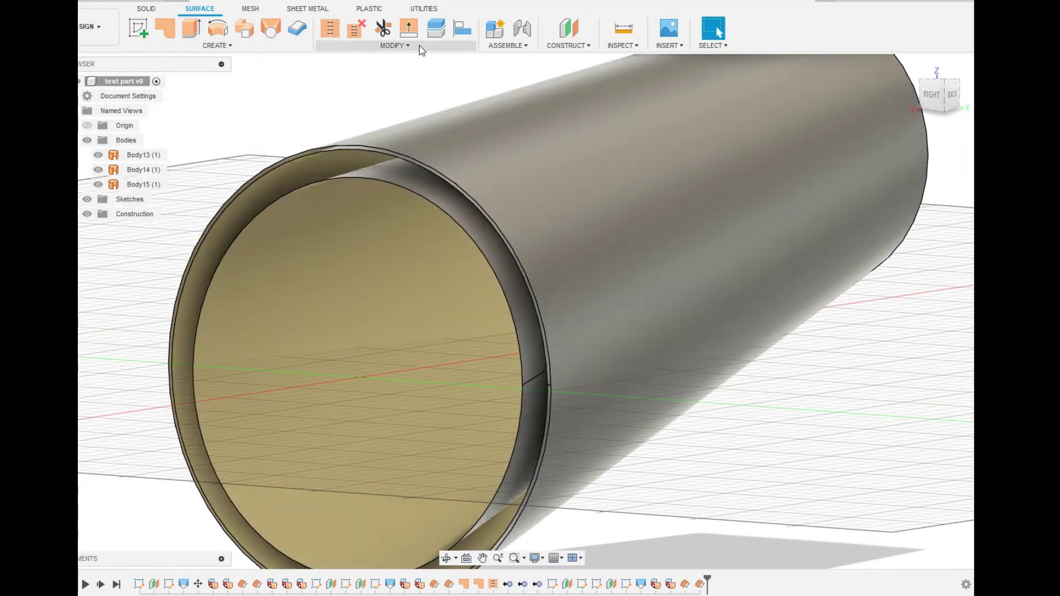
left_click(419, 46)
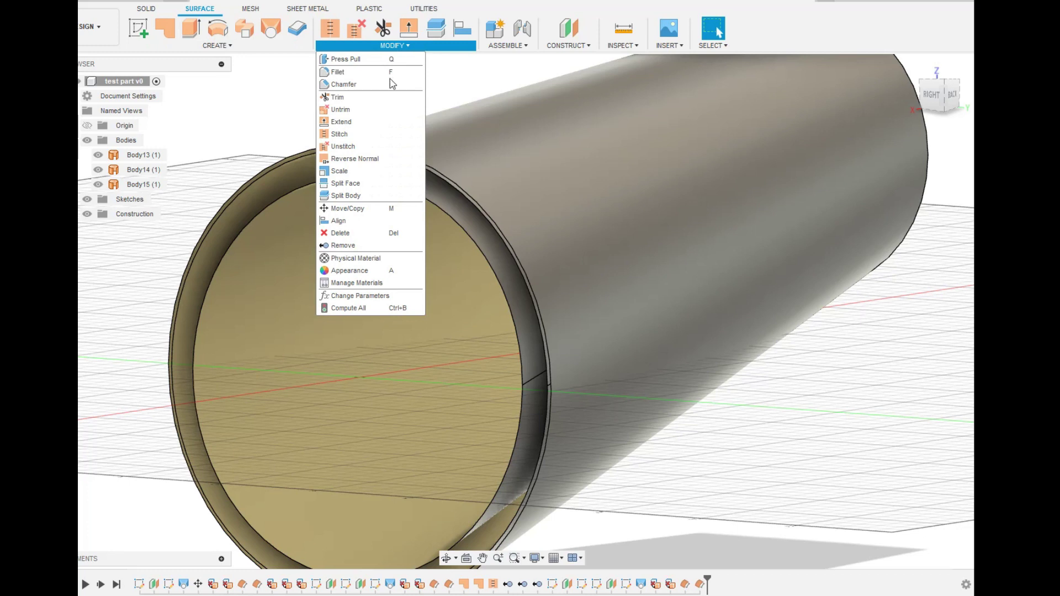
left_click(353, 122)
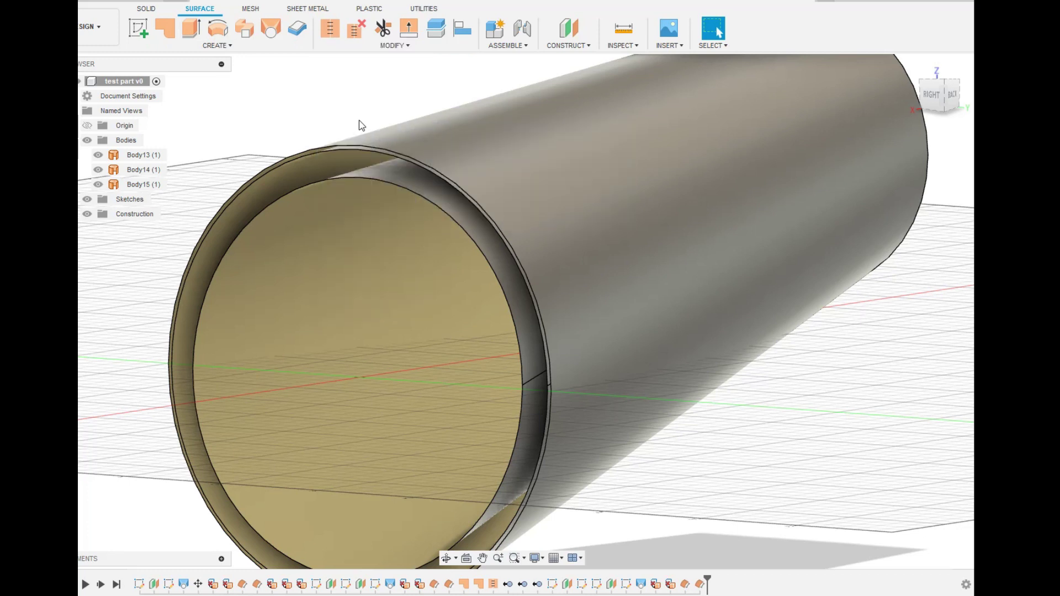
left_click(490, 221)
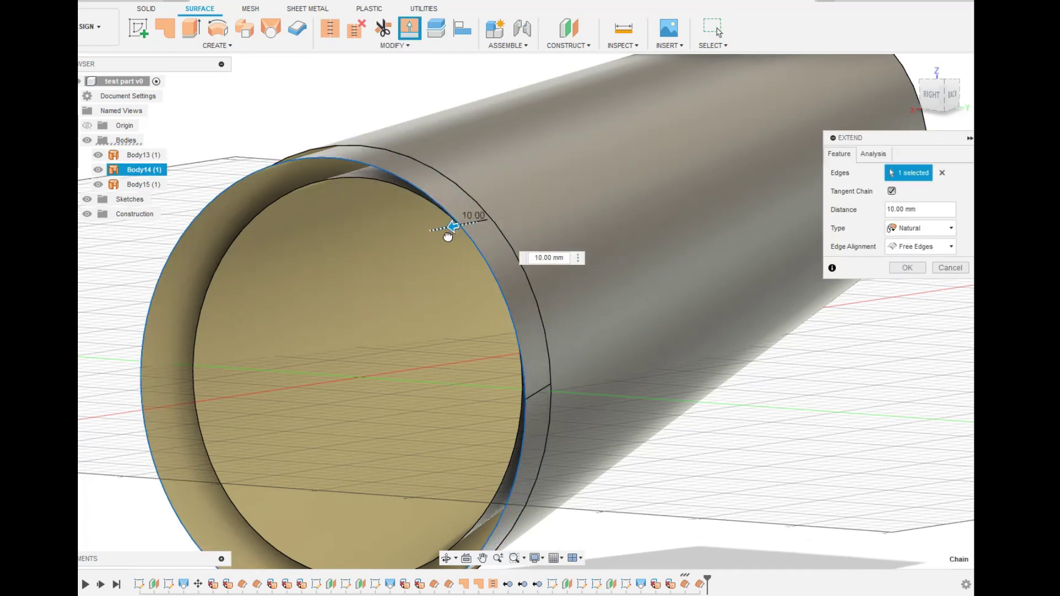
left_click_drag(447, 236, 430, 242)
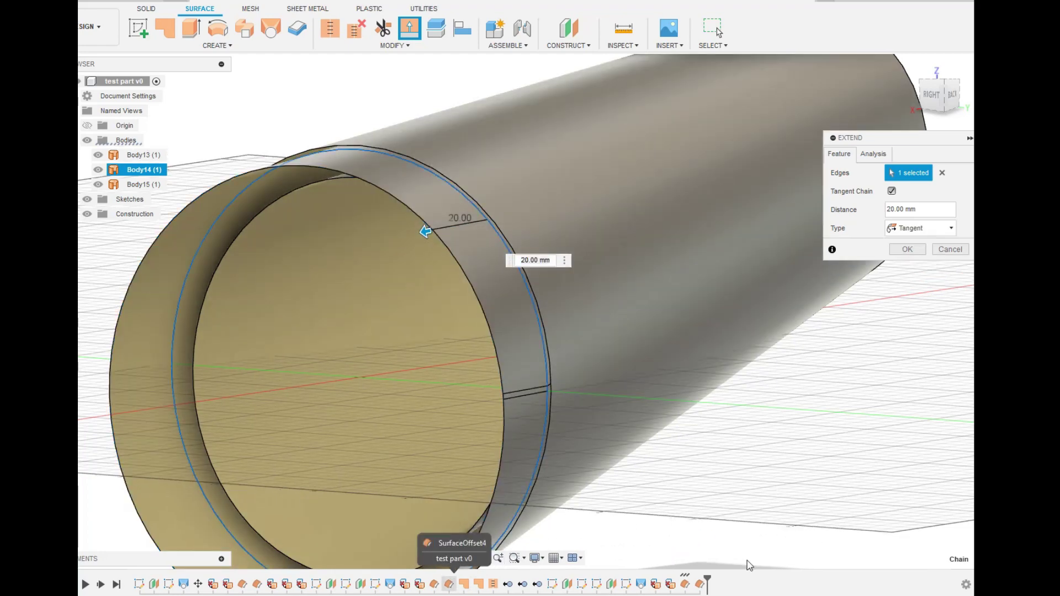
left_click(446, 557)
left_click_drag(676, 484, 734, 481)
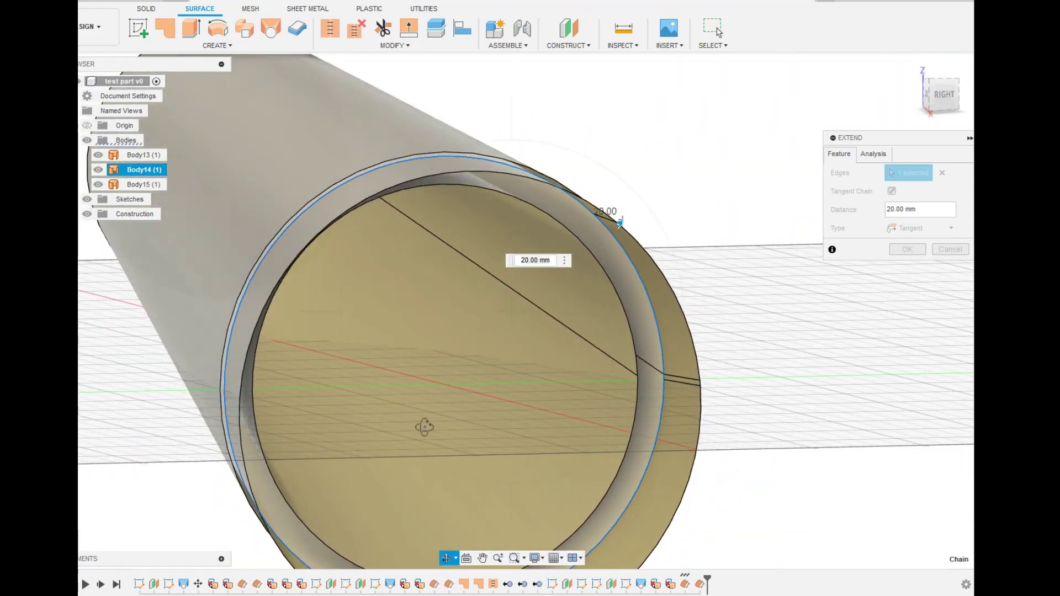
scroll(227, 342, "up", 5)
scroll(256, 342, "up", 4)
scroll(256, 342, "down", 4)
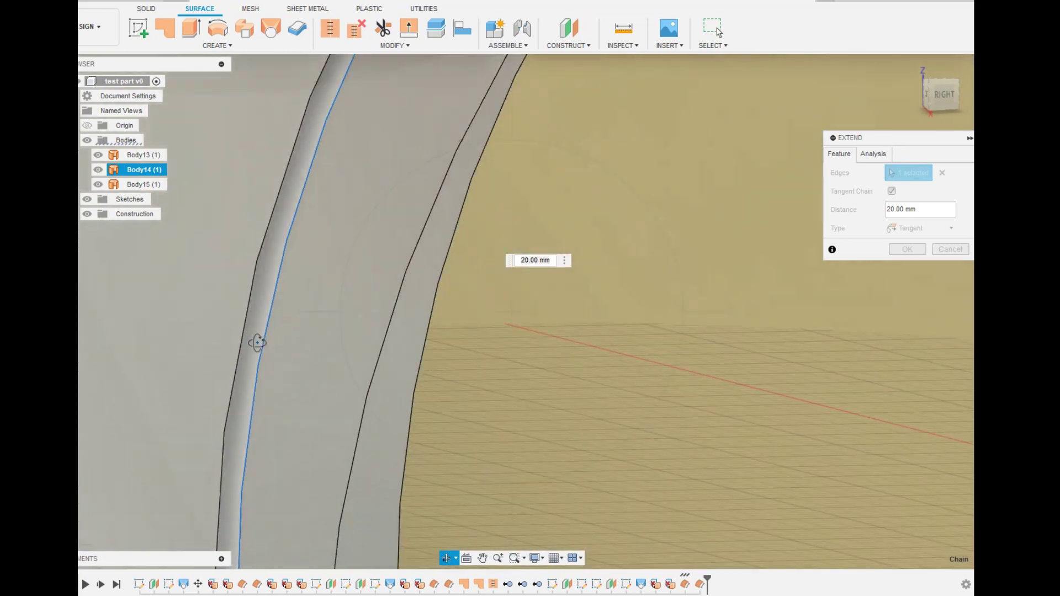
scroll(256, 343, "down", 5)
scroll(421, 438, "down", 2)
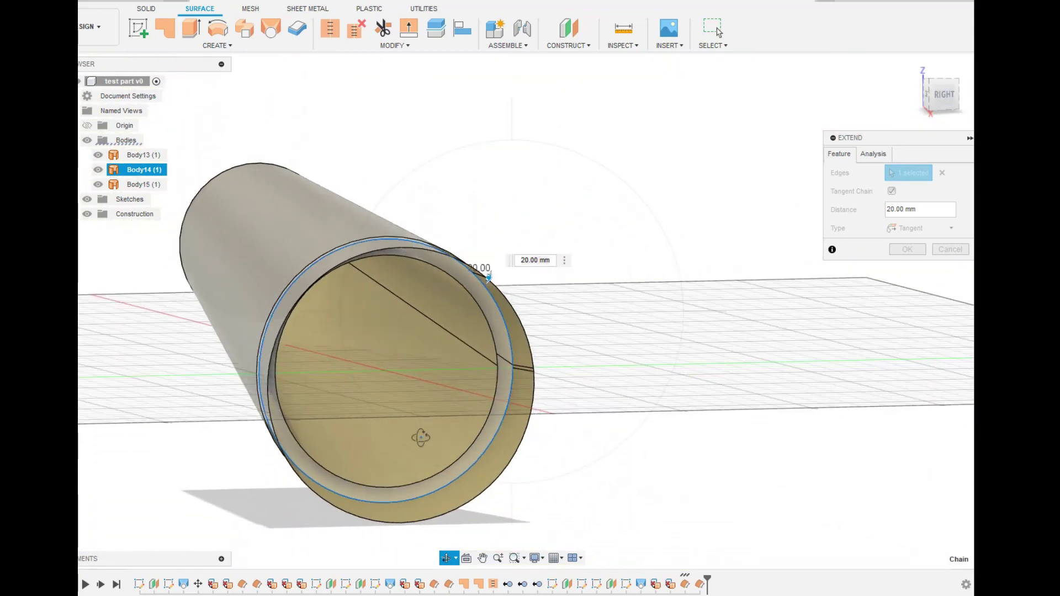
left_click(907, 249)
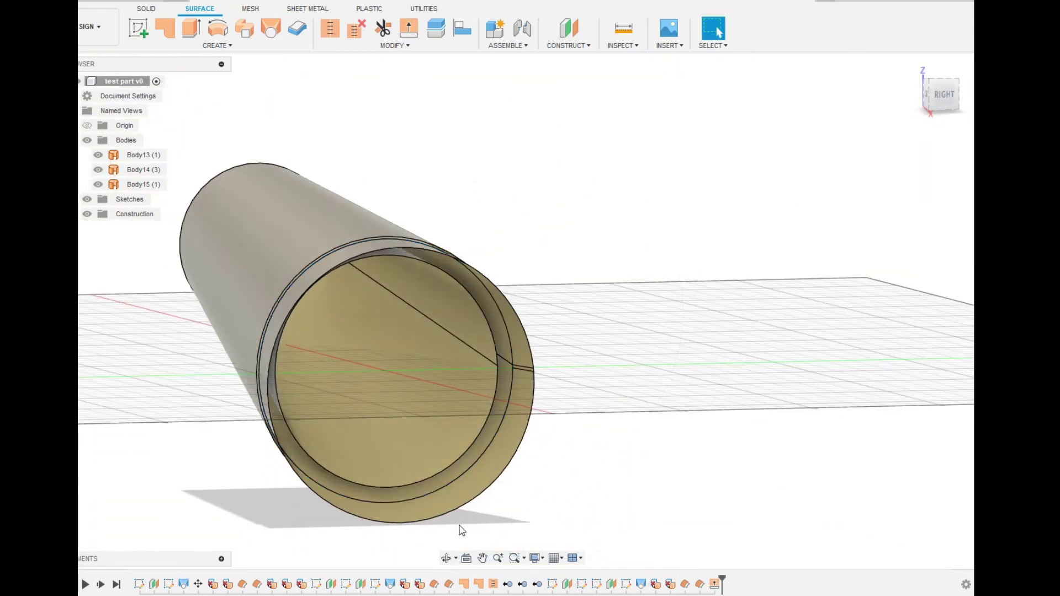
Step: Extend the small-end edge of the middle surface outward by 20 mm with the Tangent type
left_click(451, 556)
left_click_drag(582, 497, 342, 503)
scroll(430, 376, "up", 5)
left_click(409, 28)
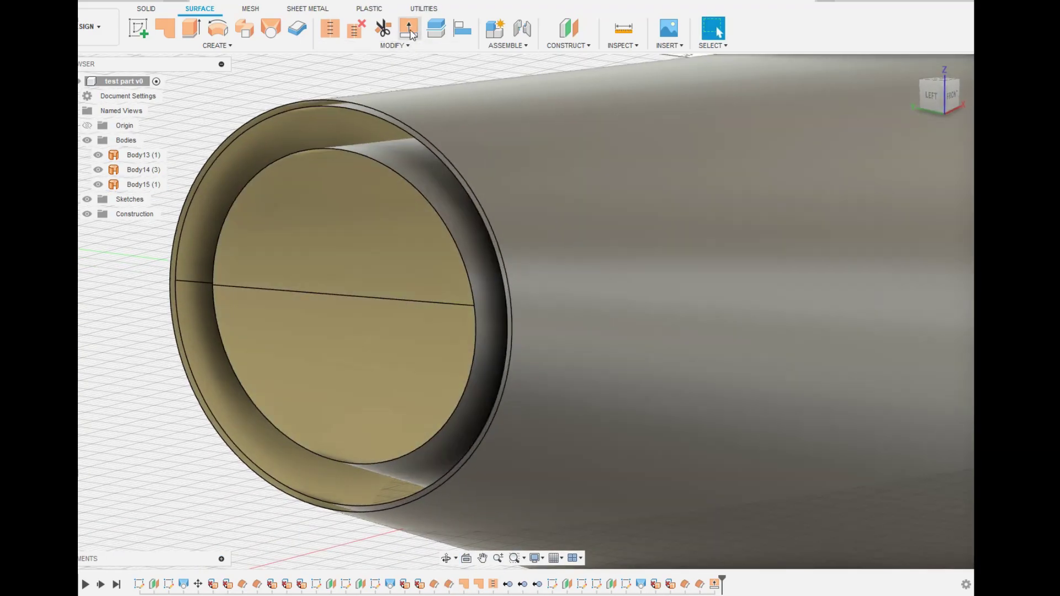
left_click(419, 142)
left_click_drag(411, 142, 334, 153)
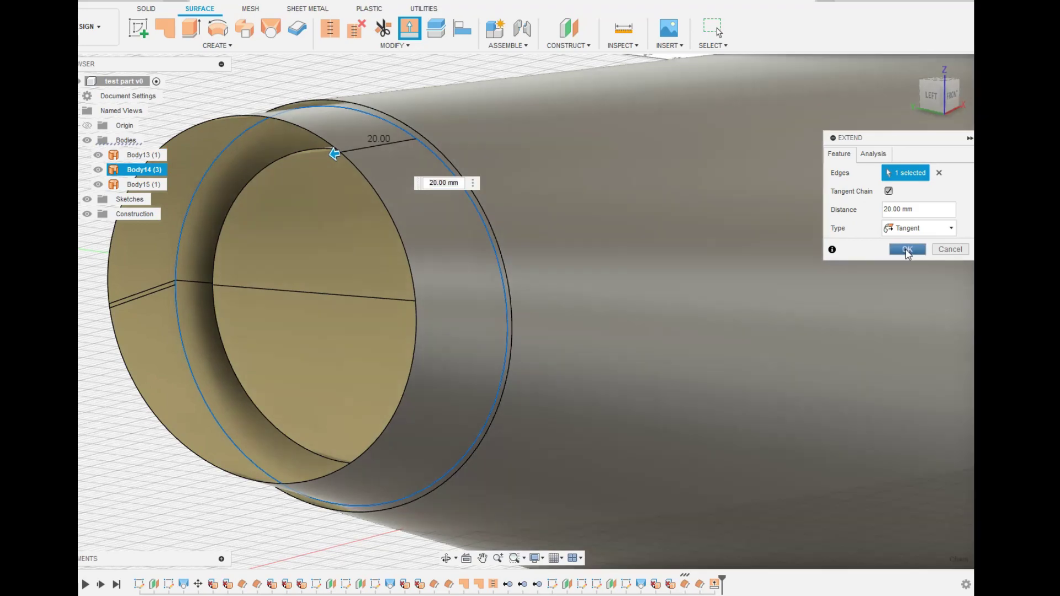
left_click(907, 249)
scroll(213, 547, "down", 5)
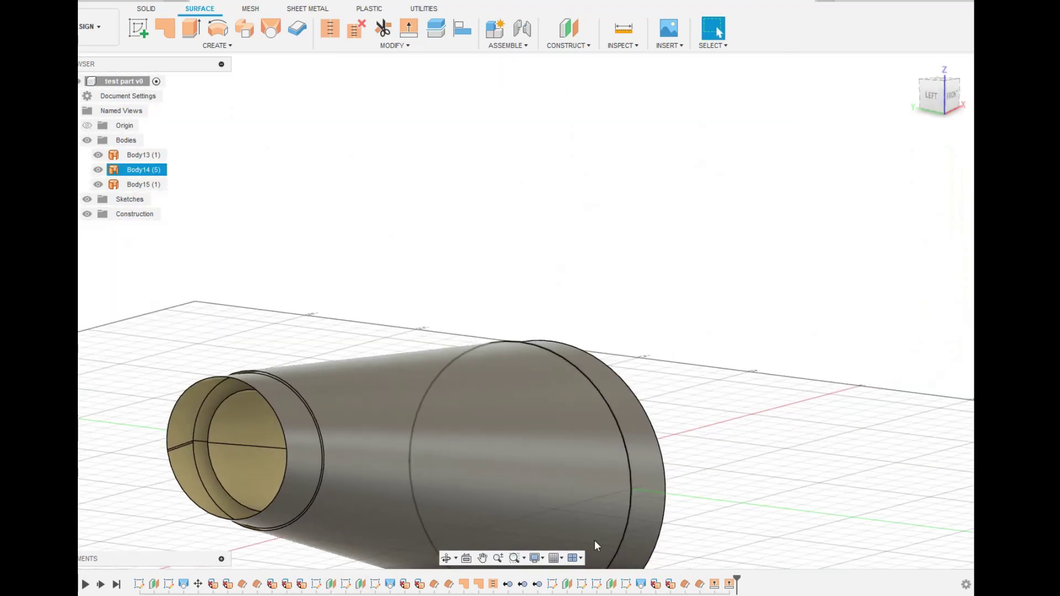
left_click(446, 557)
left_click_drag(773, 490, 466, 466)
scroll(491, 198, "down", 3)
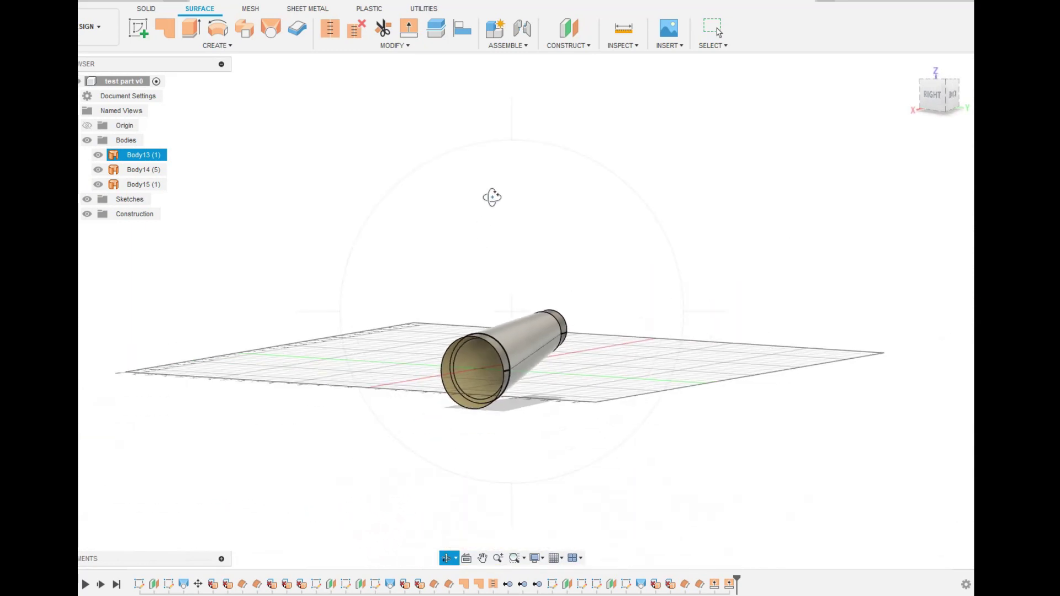
scroll(481, 350, "up", 6)
key("Escape")
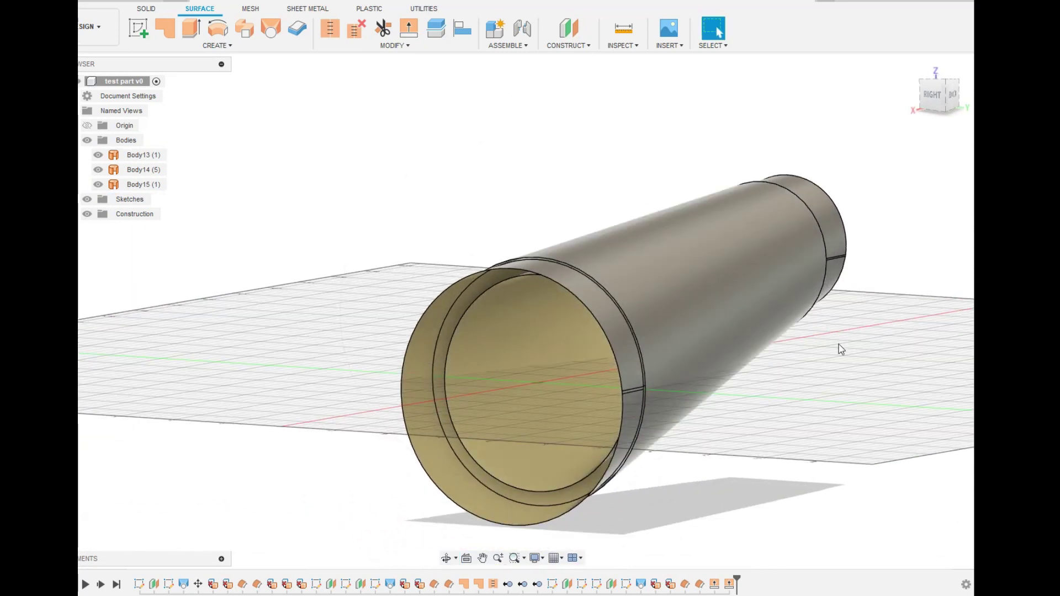
Step: Create a new-body box about 205 mm long, 0.08 mm wide and 10 mm high below the tube, drawn on the side plane
left_click(959, 94)
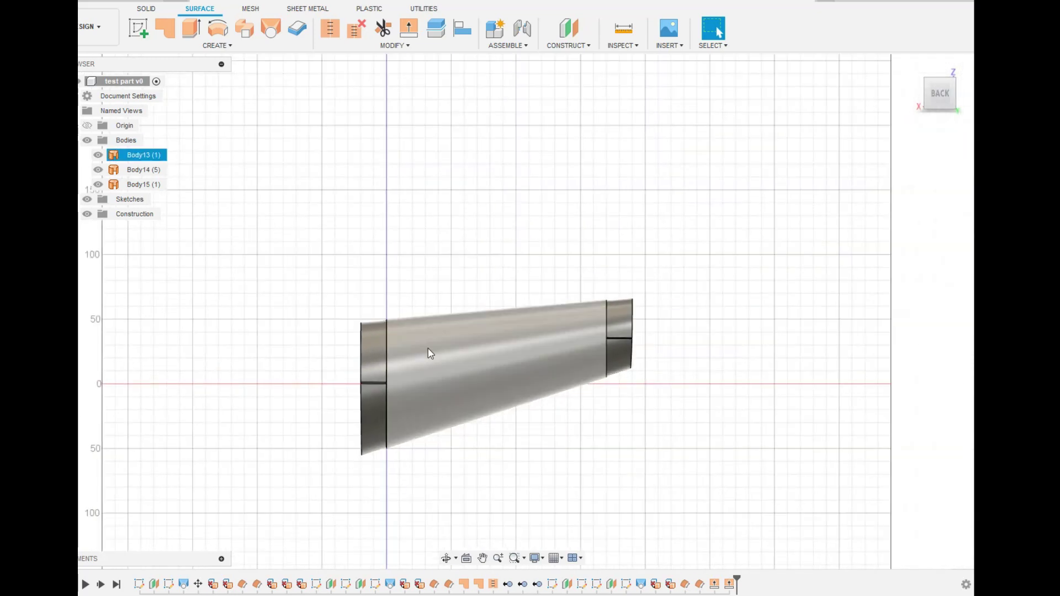
left_click(147, 8)
left_click(217, 46)
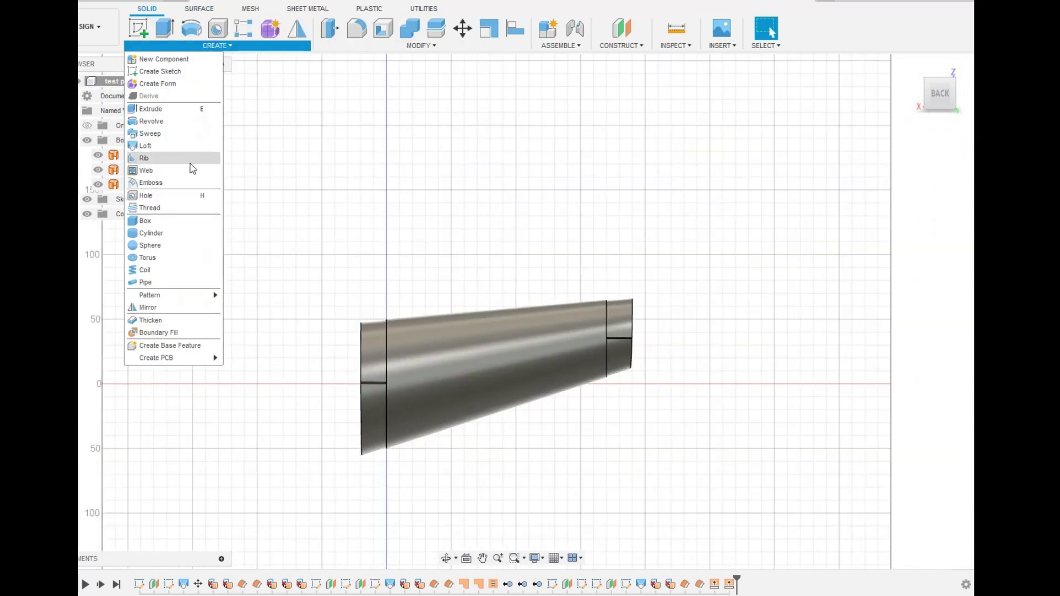
left_click(160, 221)
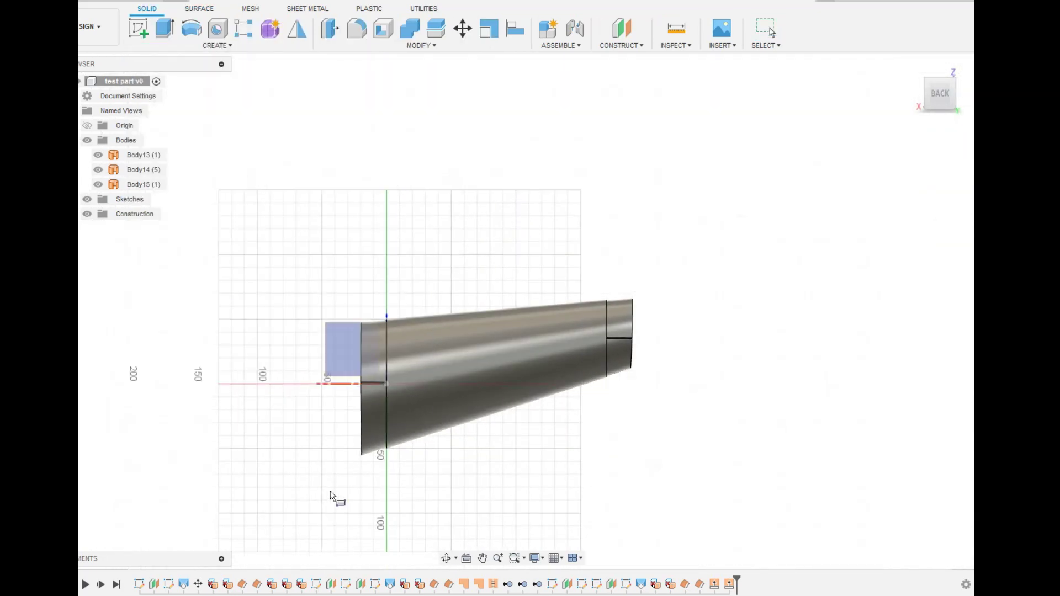
left_click(379, 488)
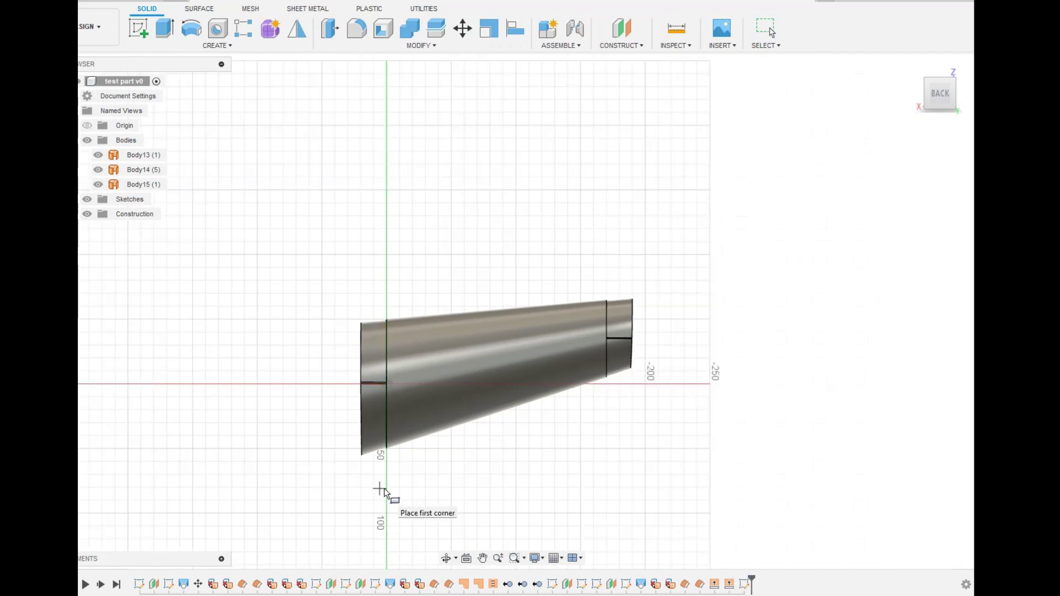
left_click(644, 487)
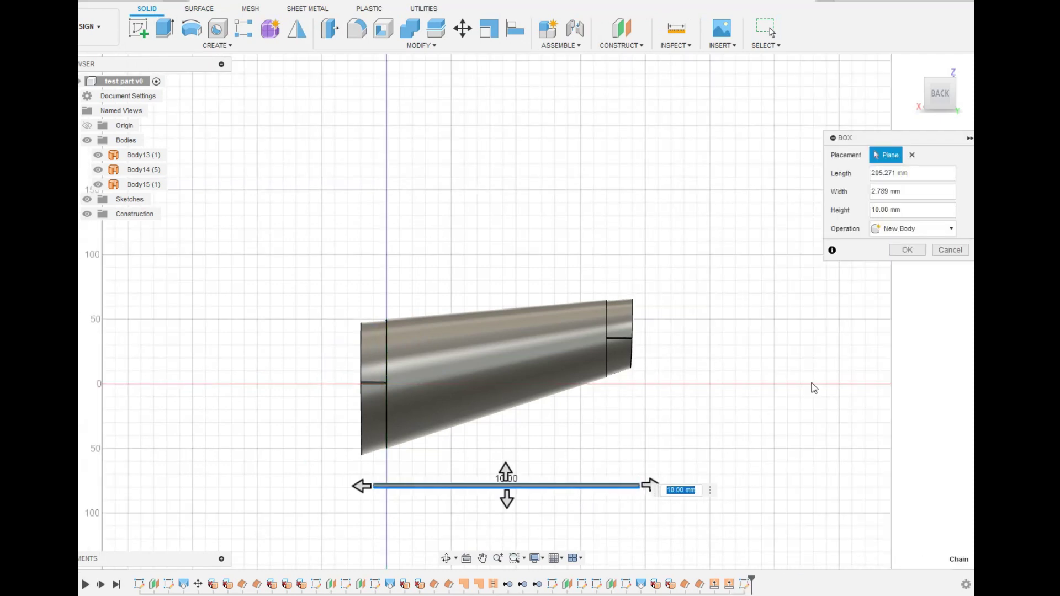
type(".0")
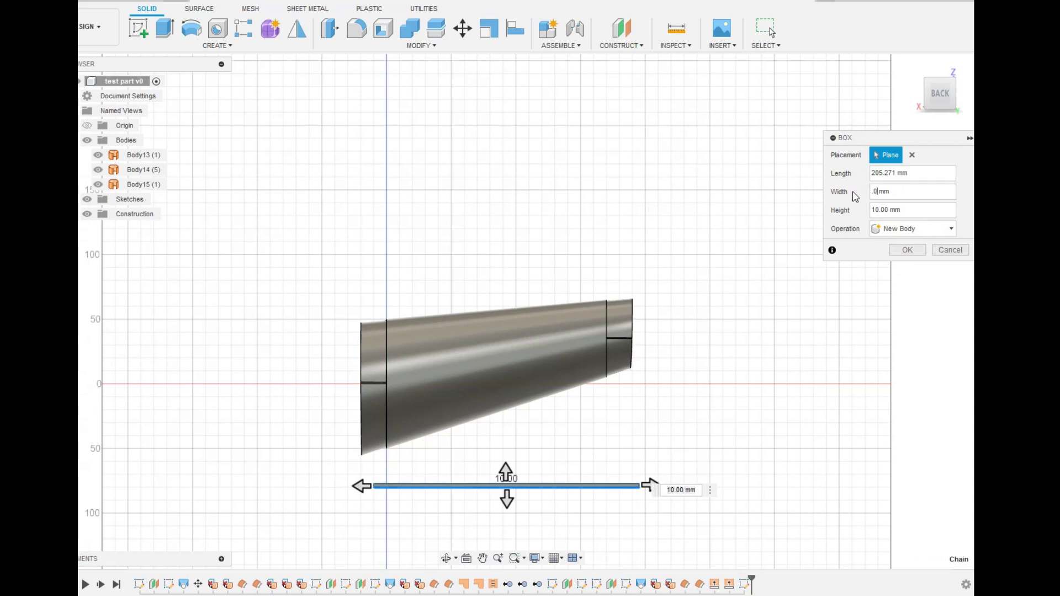
type("8")
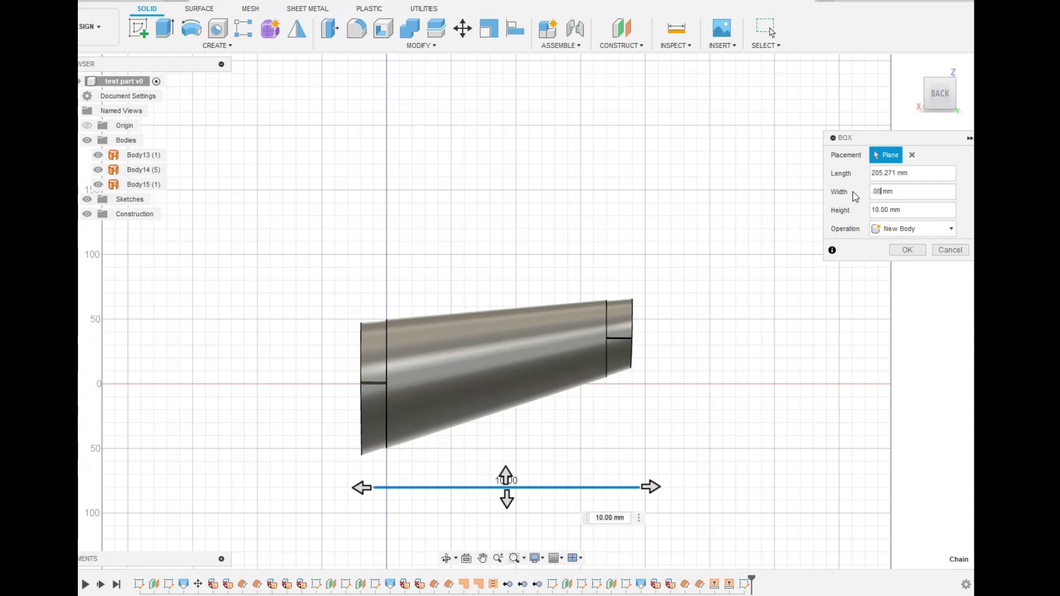
left_click(907, 252)
Step: Scale the thin box non-uniformly with a Y scale of about 12.56 to widen it into a flat plate
left_click(446, 557)
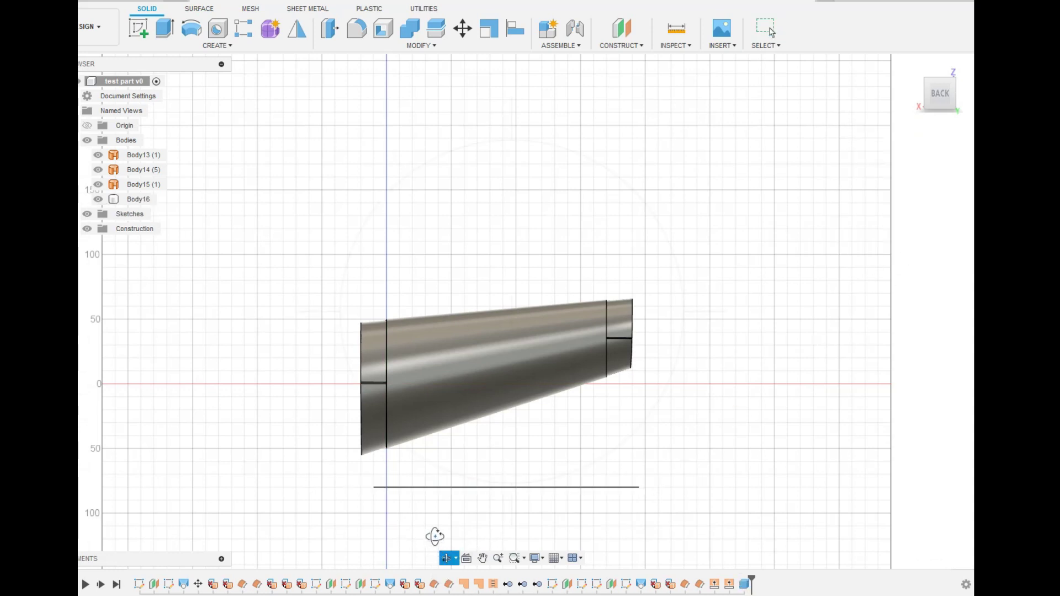
left_click_drag(326, 485, 387, 519)
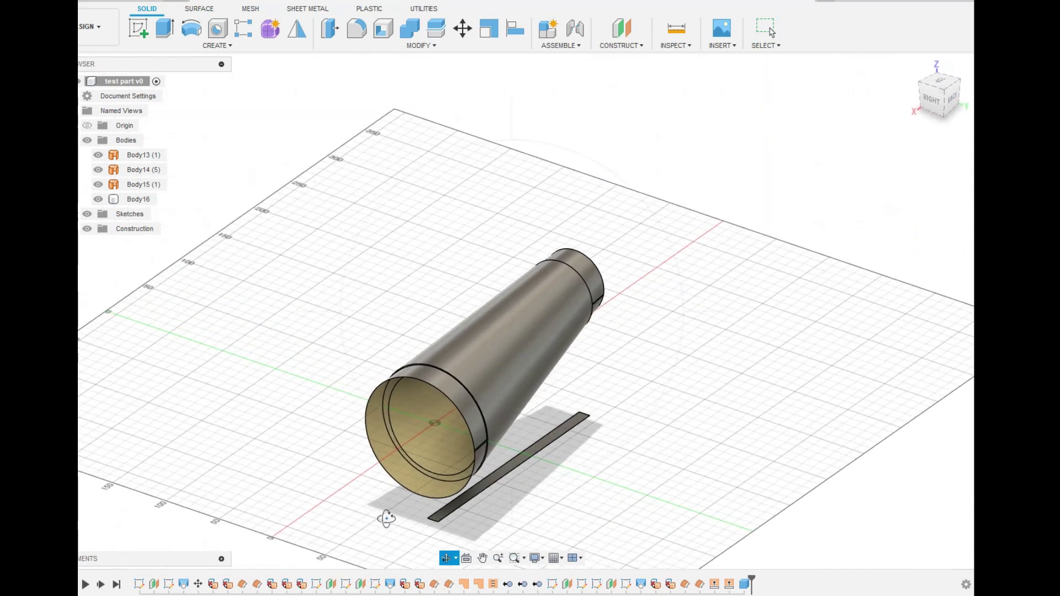
left_click(489, 31)
left_click(148, 200)
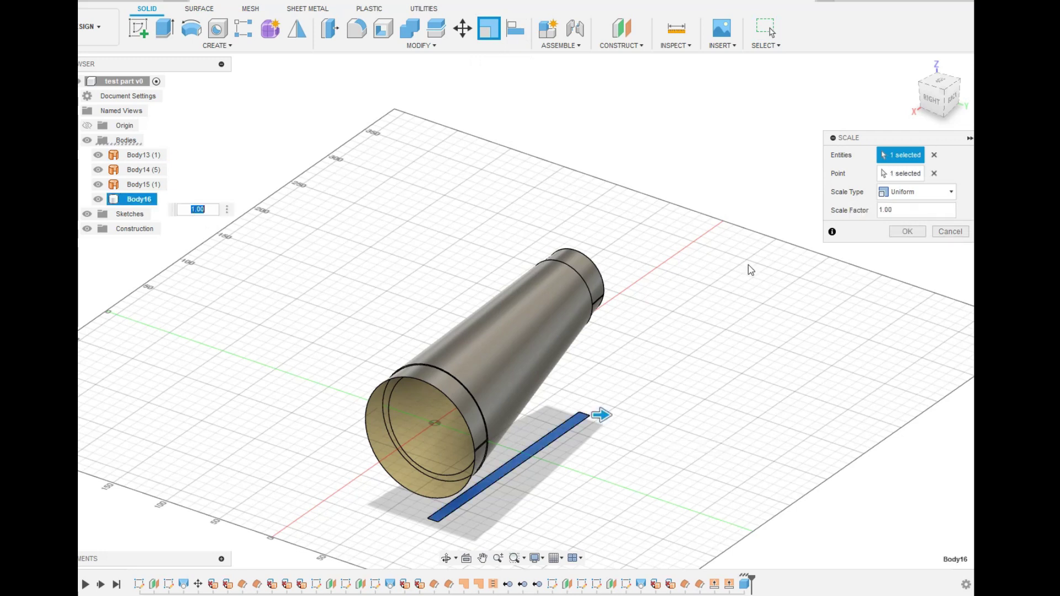
left_click(951, 191)
left_click(900, 221)
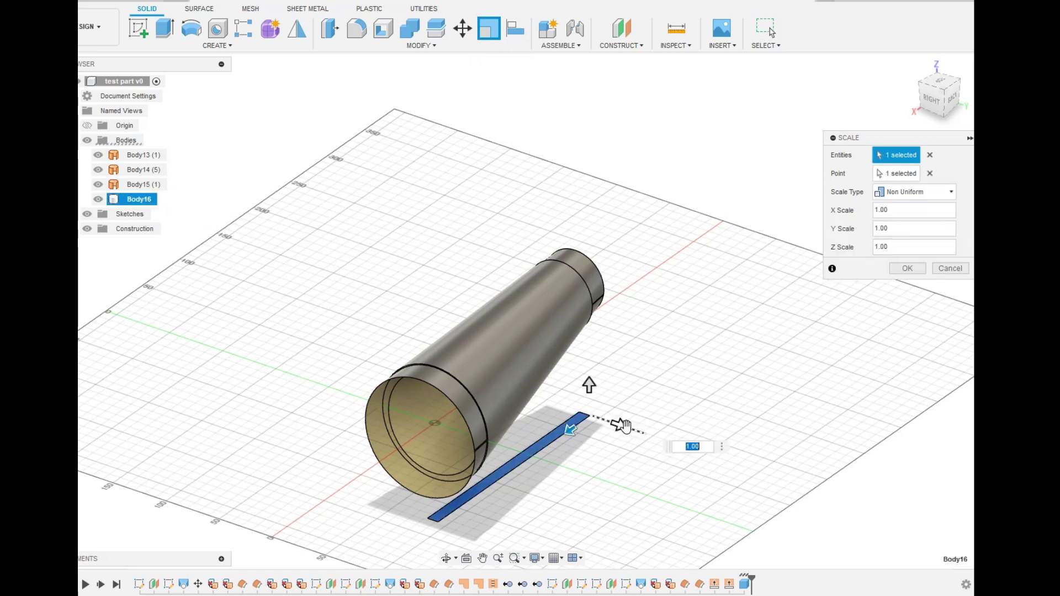
left_click_drag(623, 425, 744, 486)
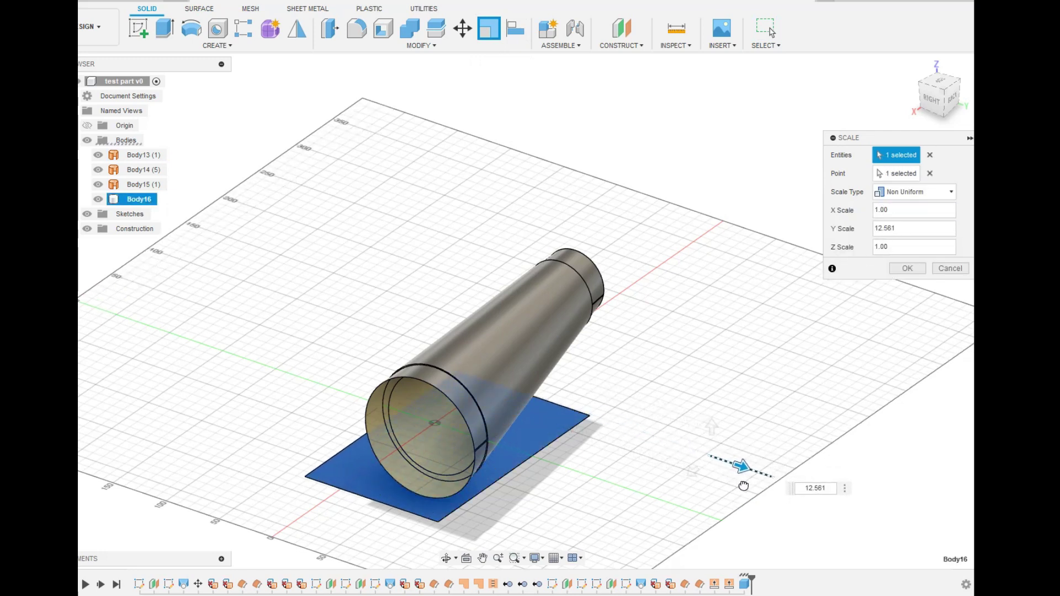
left_click(912, 274)
Step: Rotate the plate -15 degrees about X and move it into the tube by about 17.6 mm in Y and -78.5 mm in Z
left_click(446, 559)
left_click_drag(639, 509, 591, 502)
left_click(947, 102)
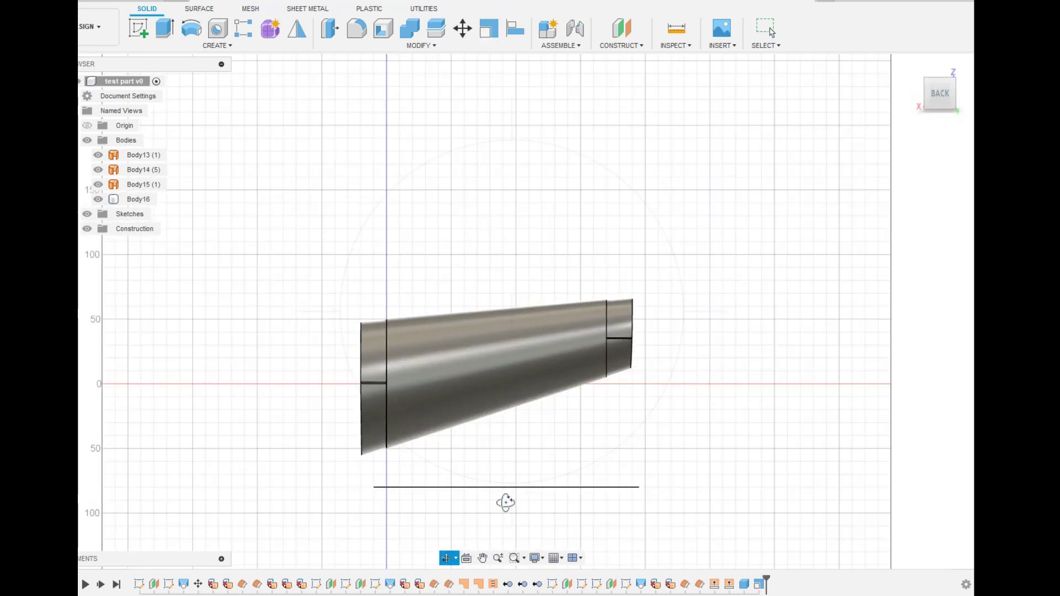
key("m")
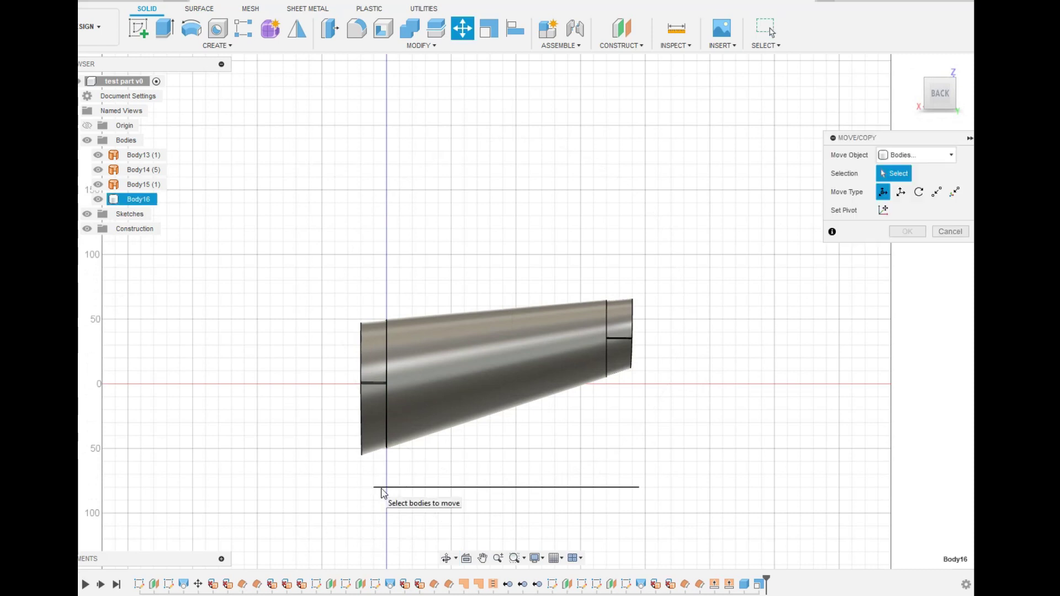
left_click(380, 488)
left_click_drag(374, 550, 391, 547)
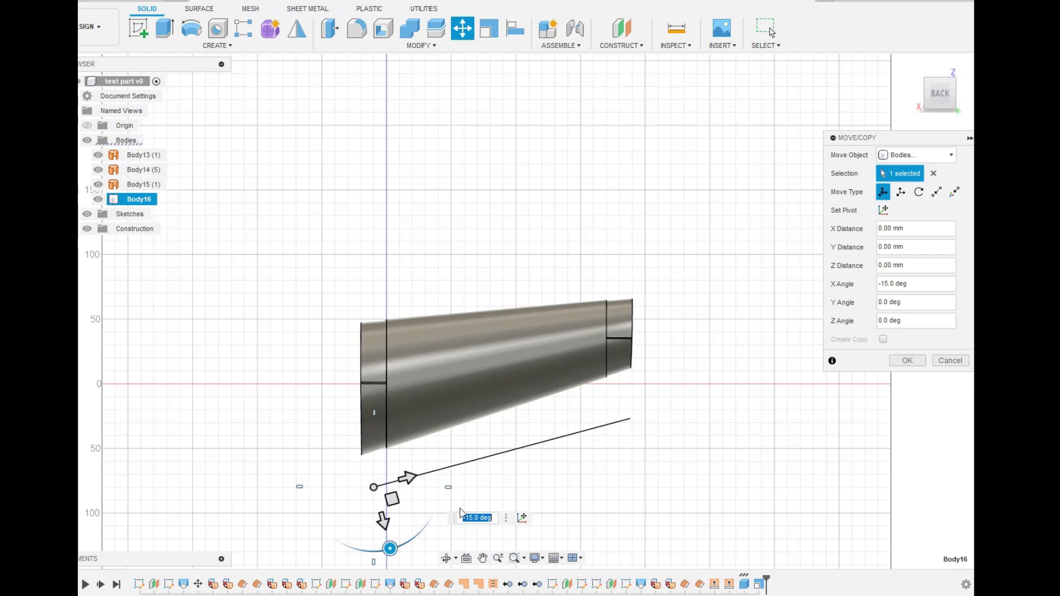
left_click_drag(392, 499, 389, 396)
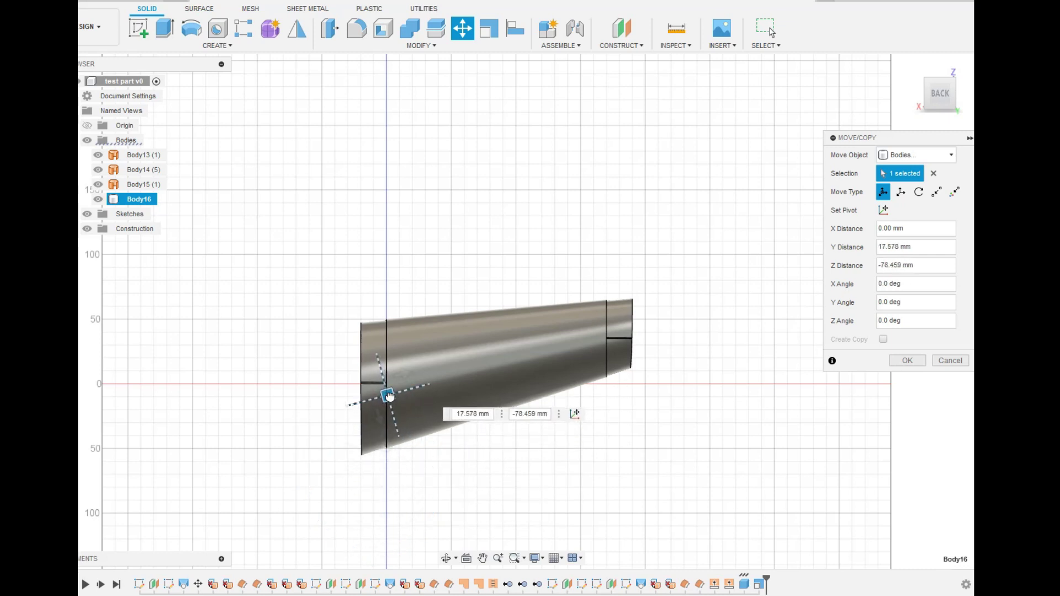
Step: Nudge the plate slightly inside the tube and rotate it 5 degrees about X to follow the tube's centre line
left_click(451, 561)
left_click_drag(441, 530, 165, 538)
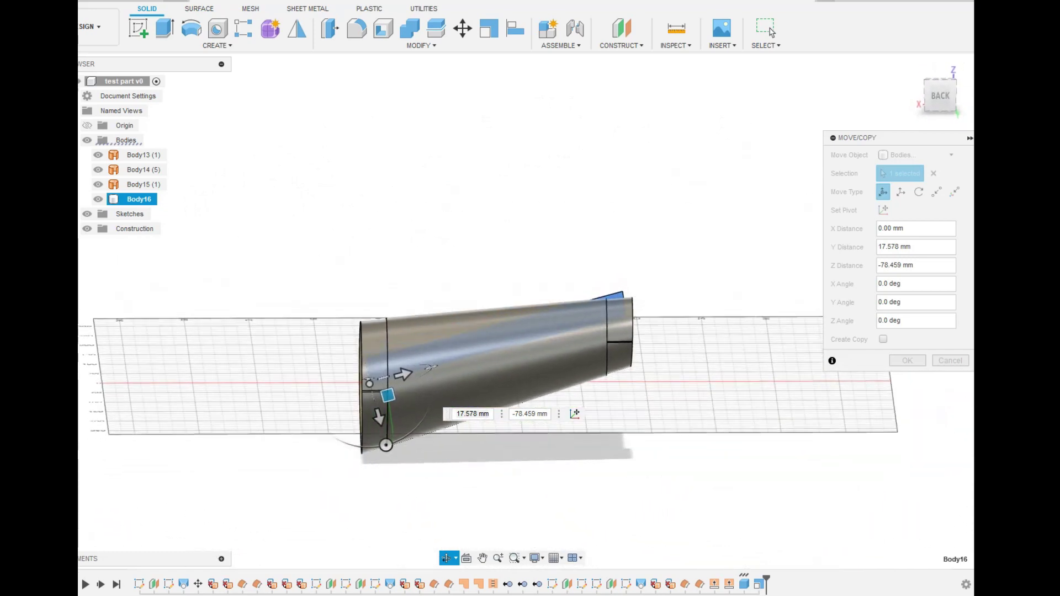
key("Escape")
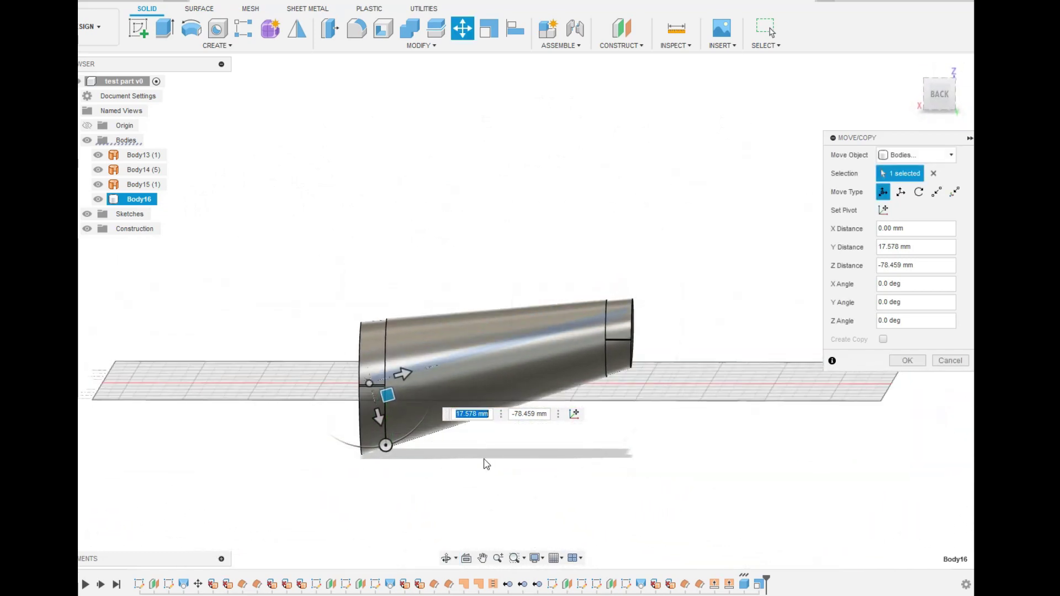
left_click_drag(394, 395, 395, 400)
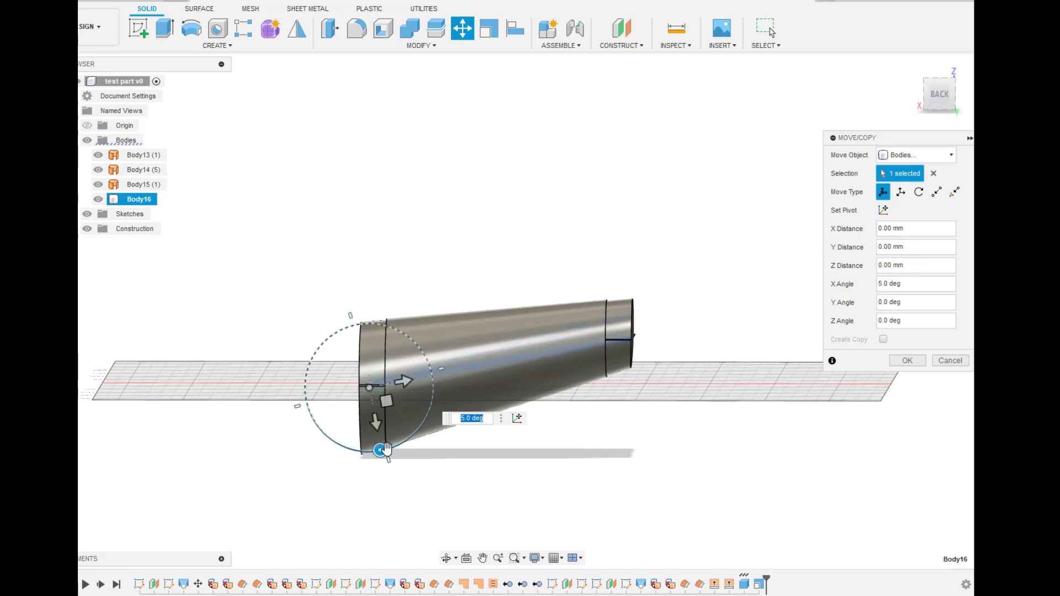
left_click(450, 552)
left_click_drag(451, 538, 690, 572)
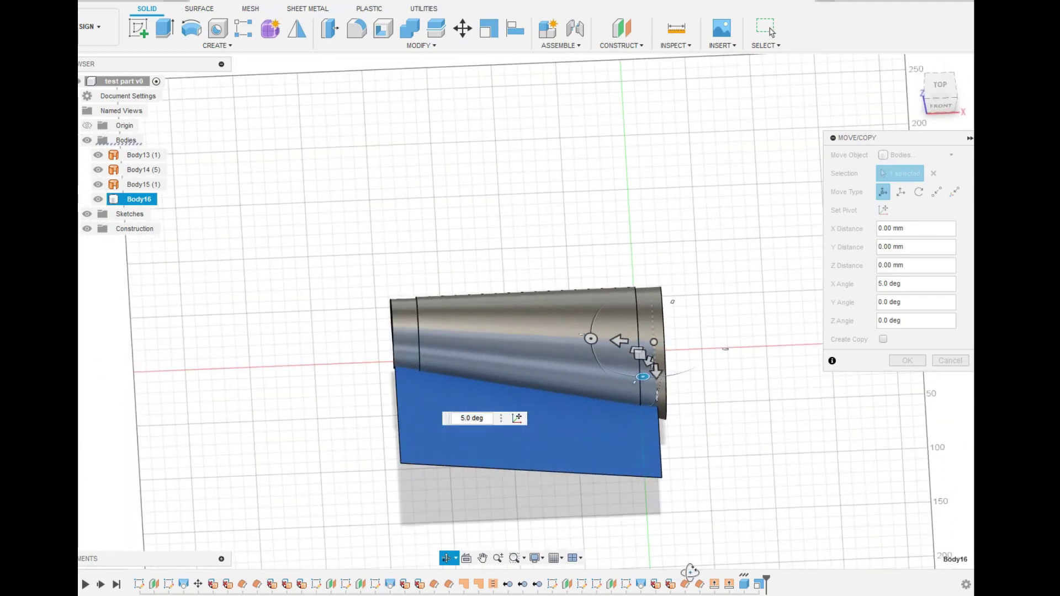
left_click(940, 86)
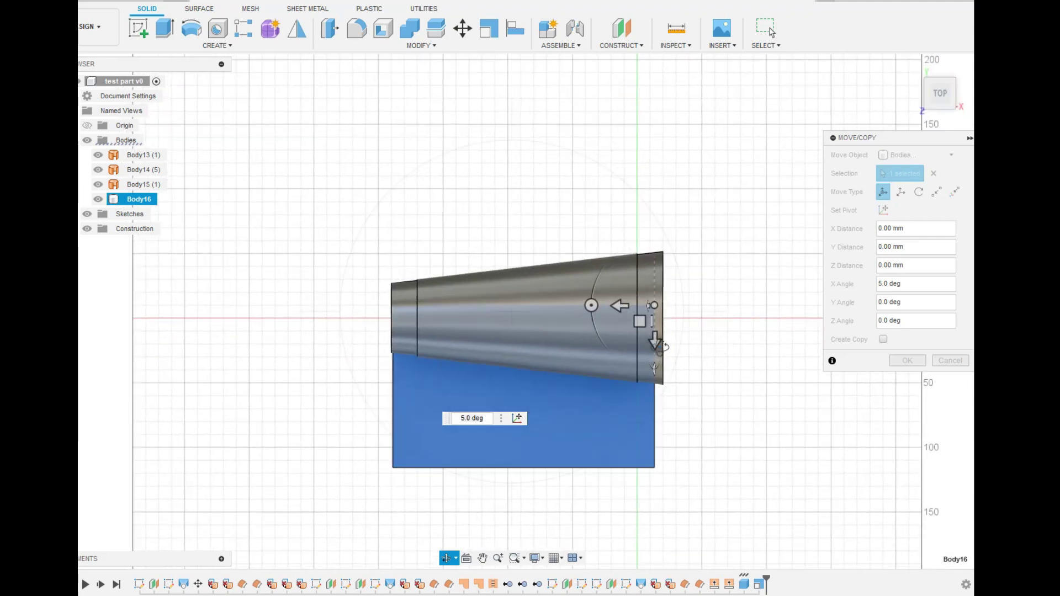
key("Return")
Step: Create a full circular pattern of the plate body around the tube's lengthwise axis with a quantity of 7
left_click_drag(658, 343, 366, 441)
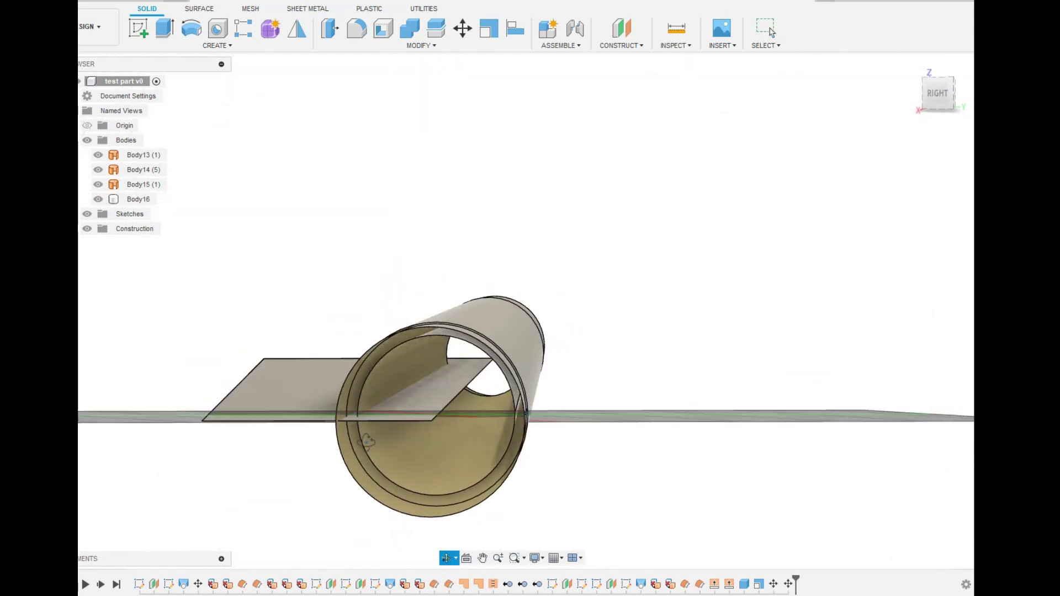
left_click(220, 46)
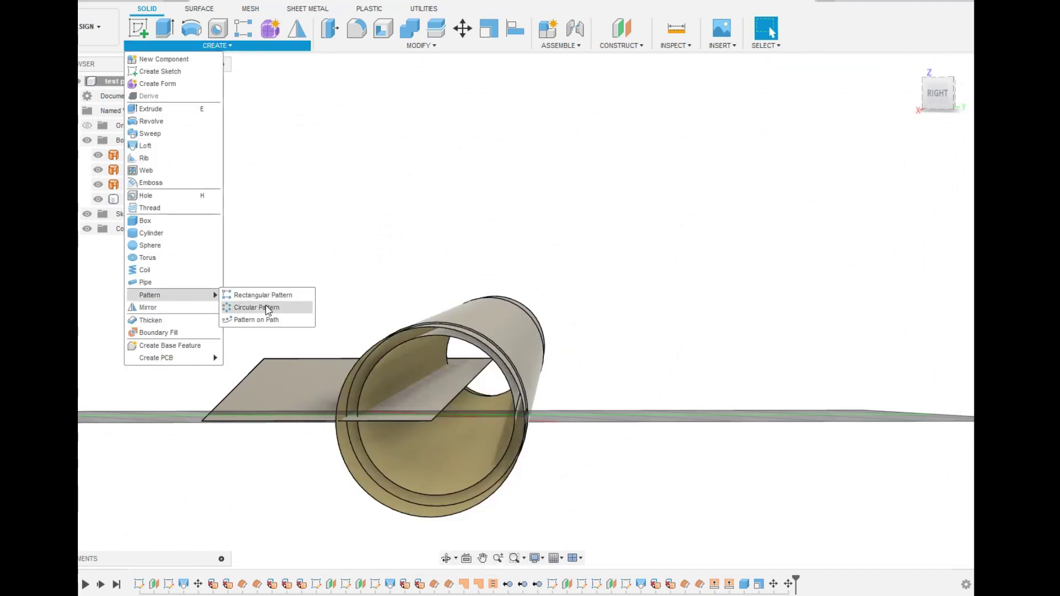
left_click(273, 307)
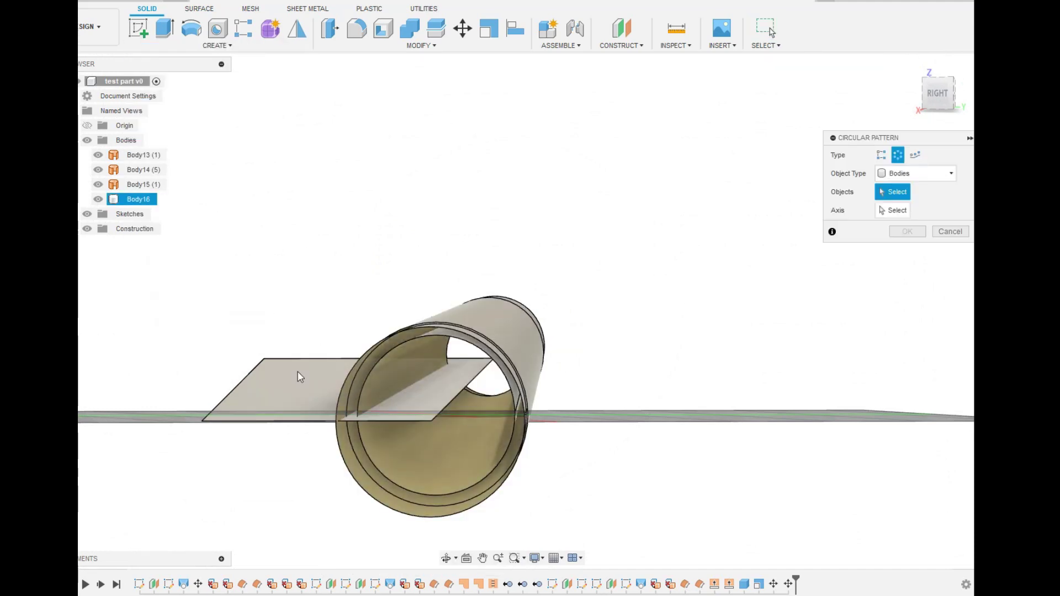
left_click(143, 200)
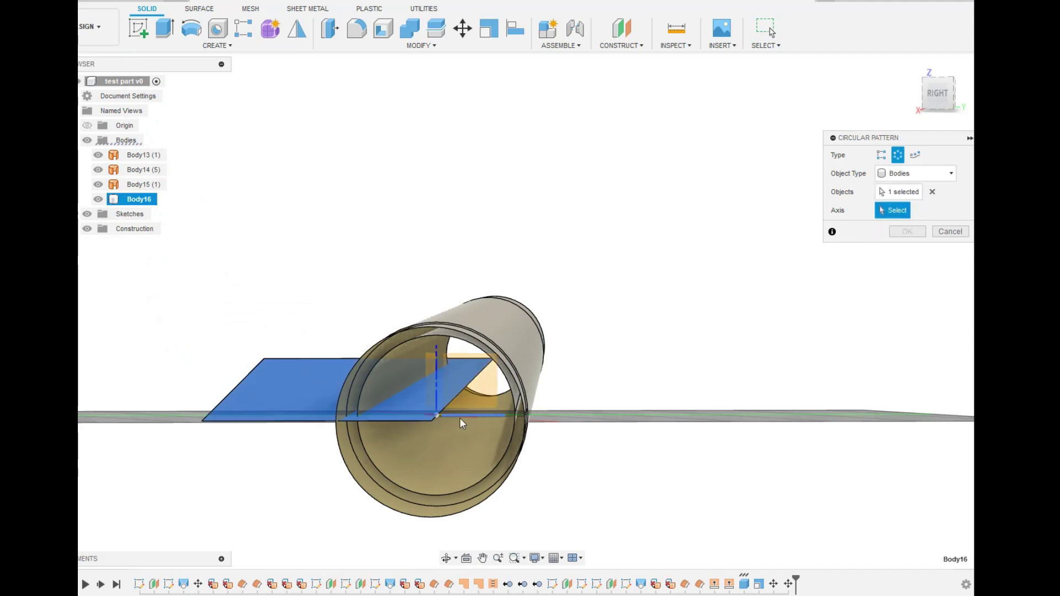
left_click(439, 419)
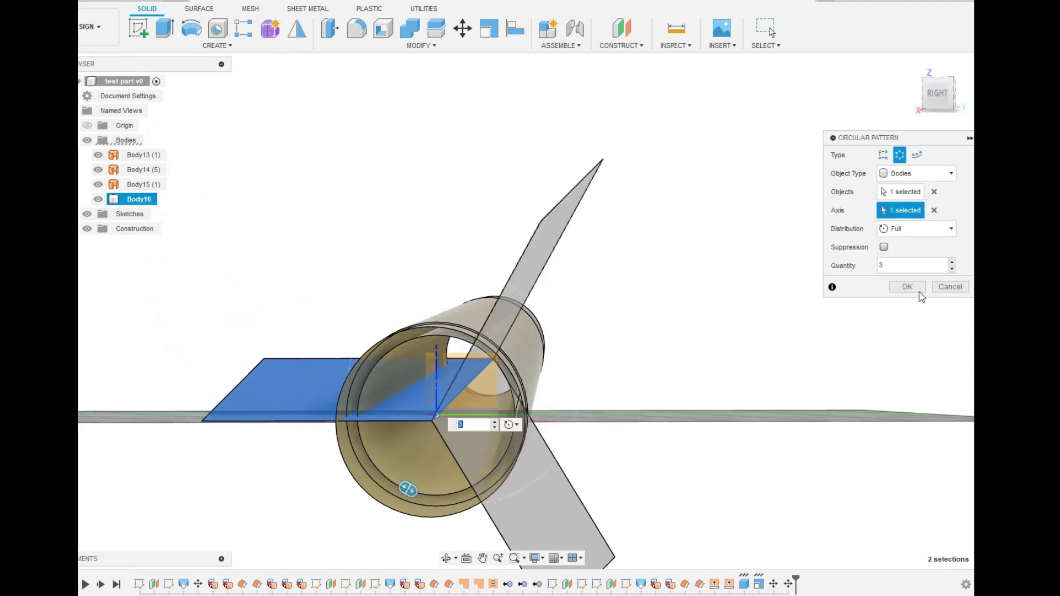
left_click(955, 264)
left_click(955, 264)
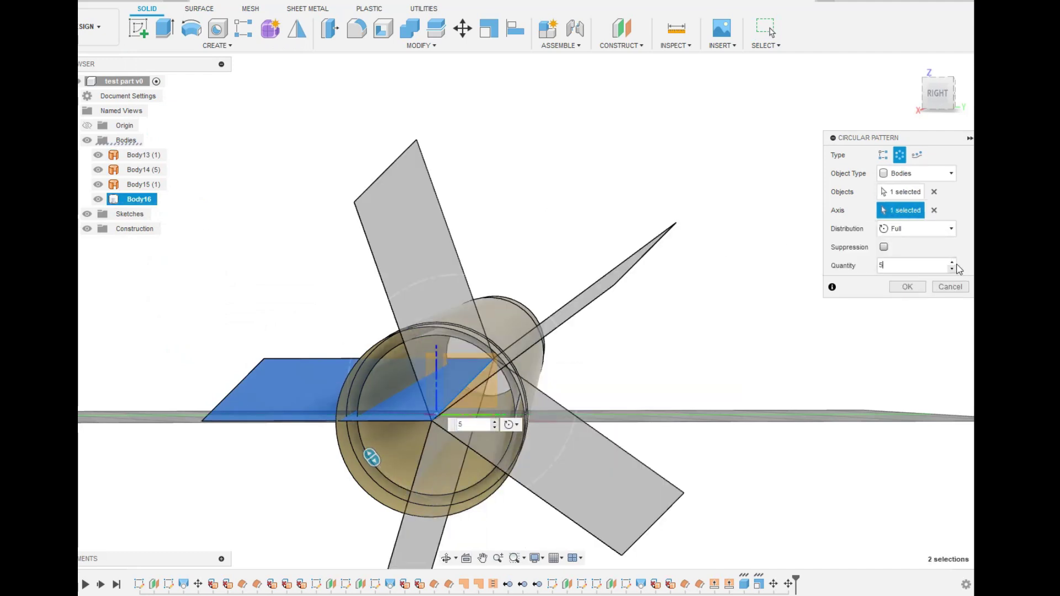
left_click(955, 264)
left_click(955, 263)
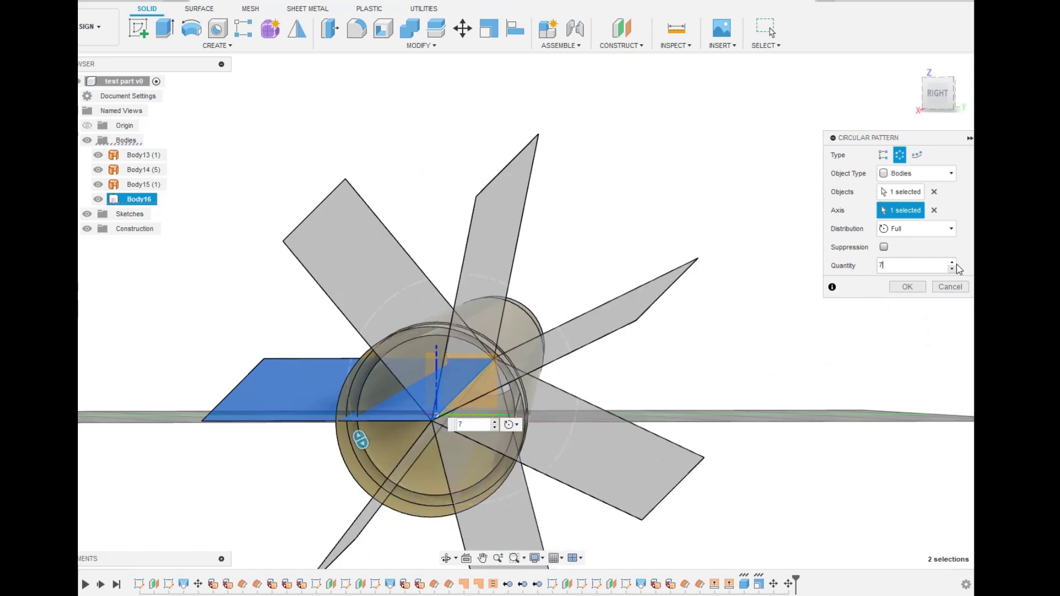
left_click(446, 557)
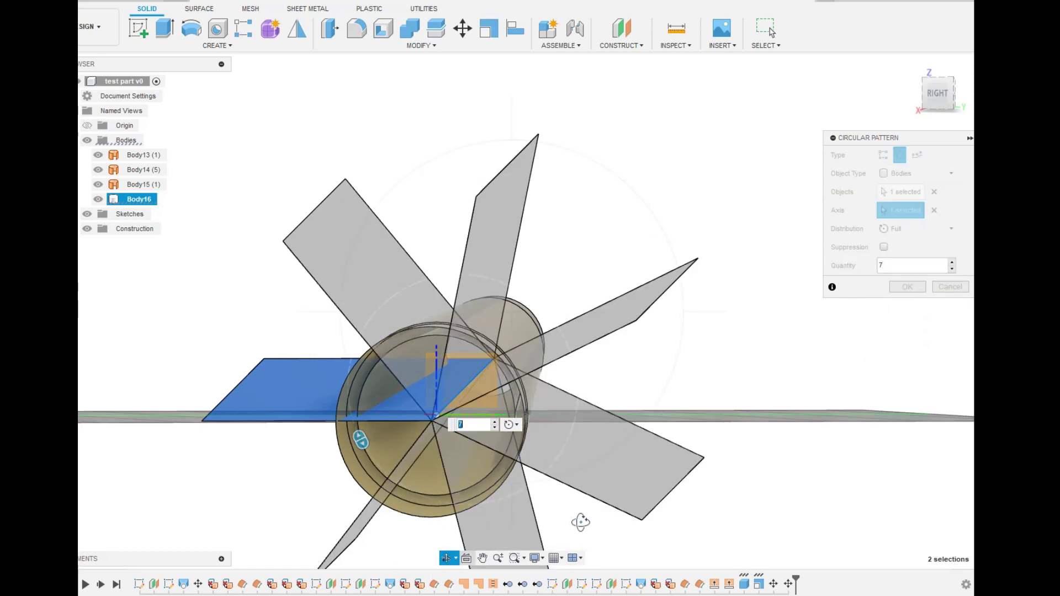
left_click_drag(579, 521, 764, 495)
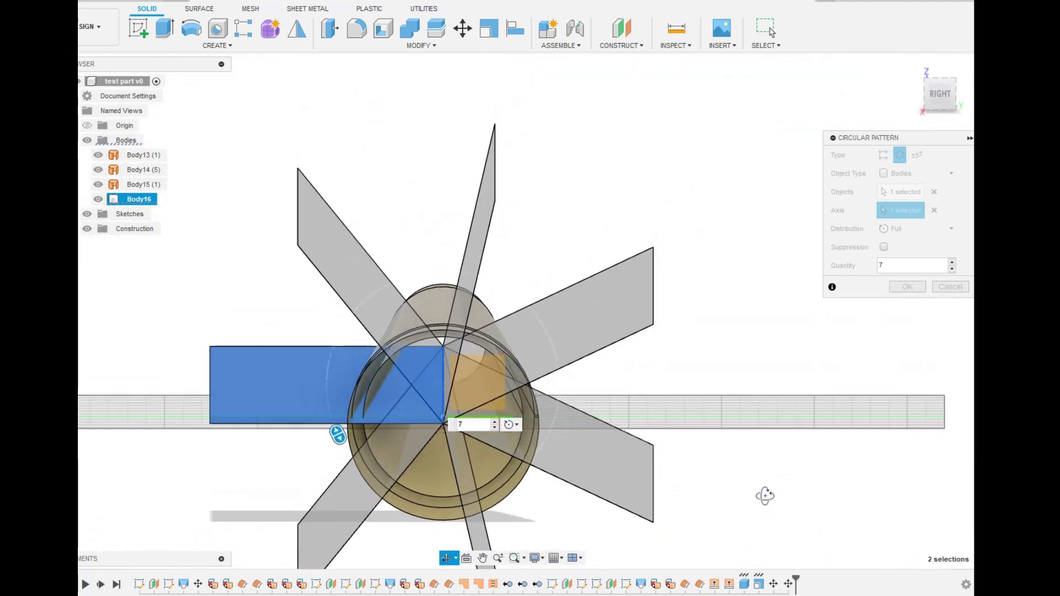
mouse_move(765, 495)
left_mouse_down()
mouse_move(747, 489)
mouse_move(752, 483)
left_mouse_up()
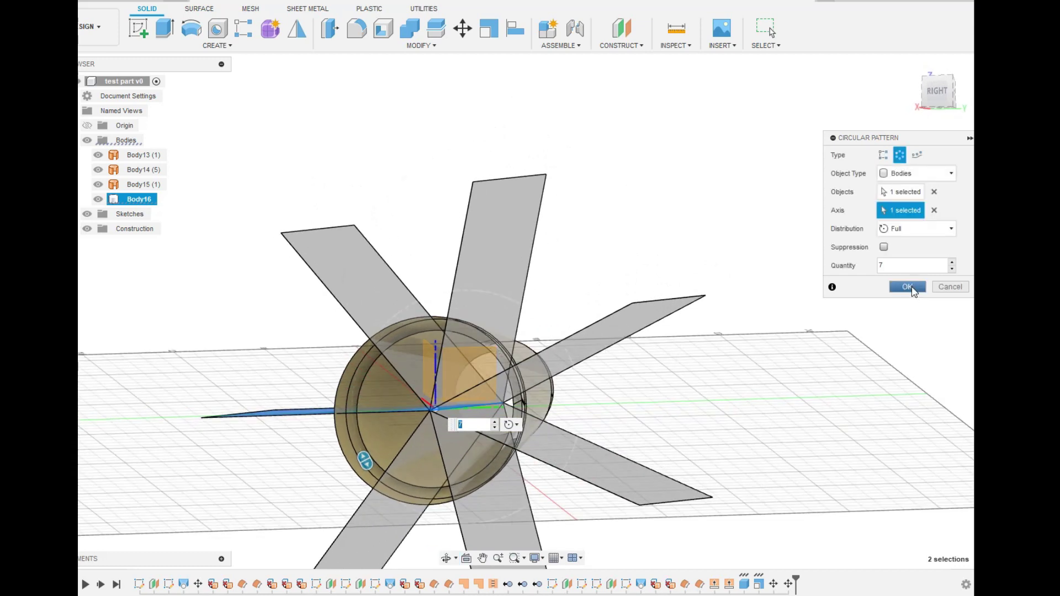
left_click(908, 287)
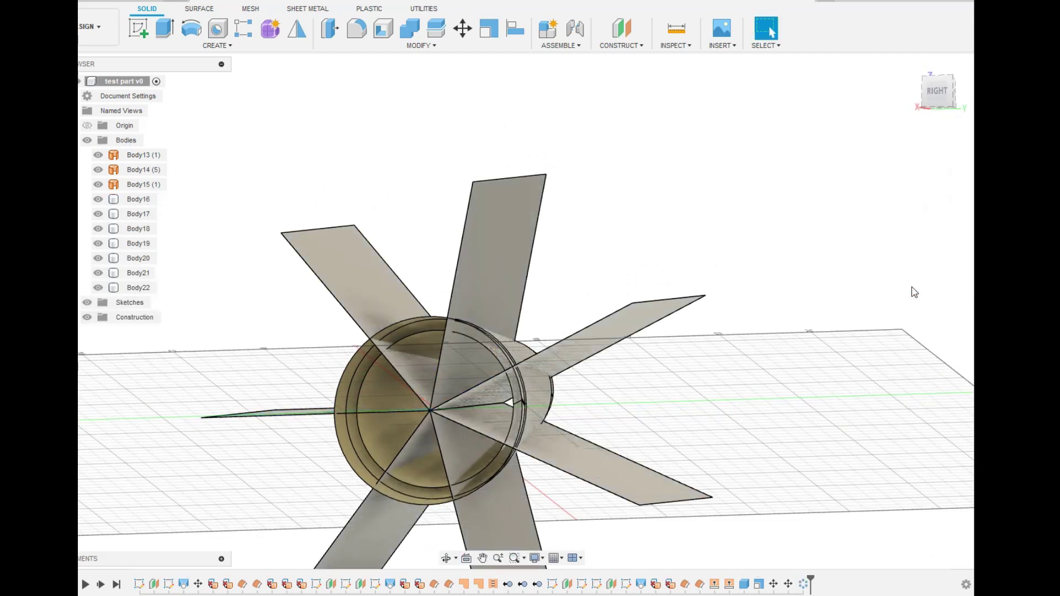
Step: Rename the plate body Body18 as slicer and hide it along with all the other patterned plate bodies
left_click(139, 230)
double_click(140, 231)
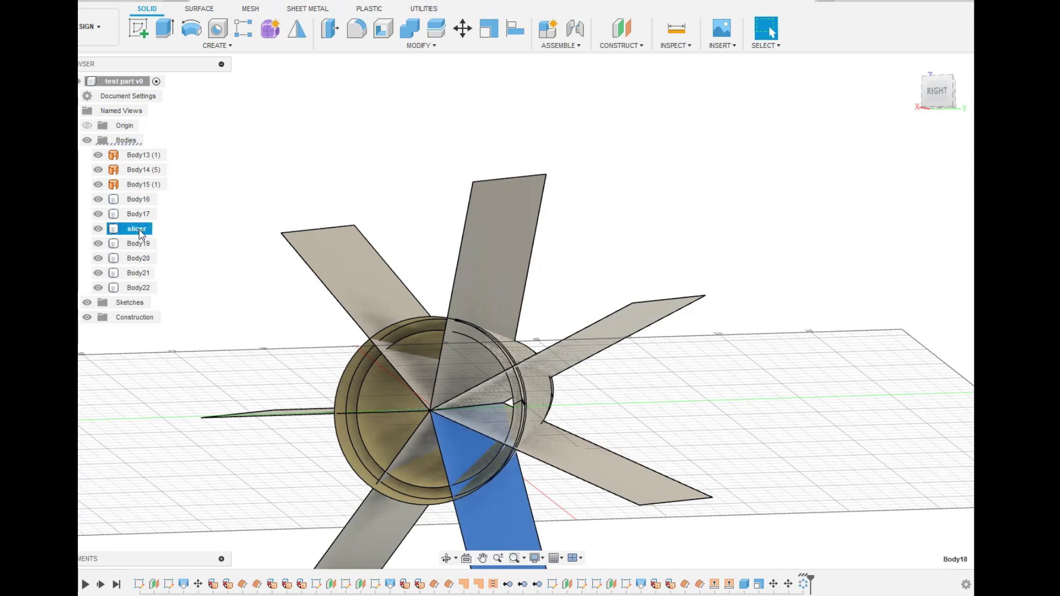
left_click(98, 199)
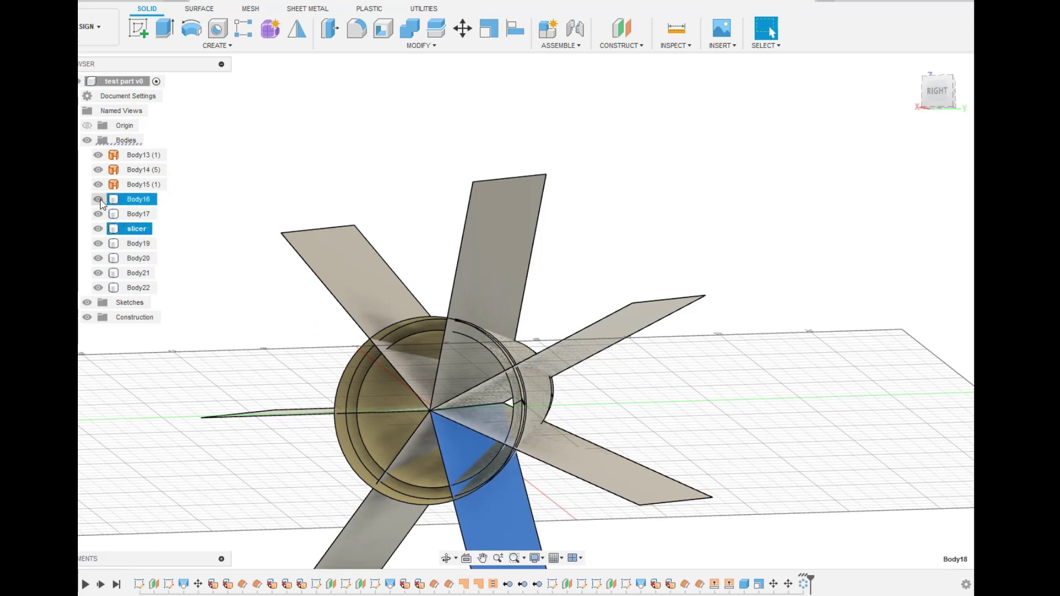
left_click(98, 213)
left_click(98, 244)
left_click(98, 257)
left_click(98, 273)
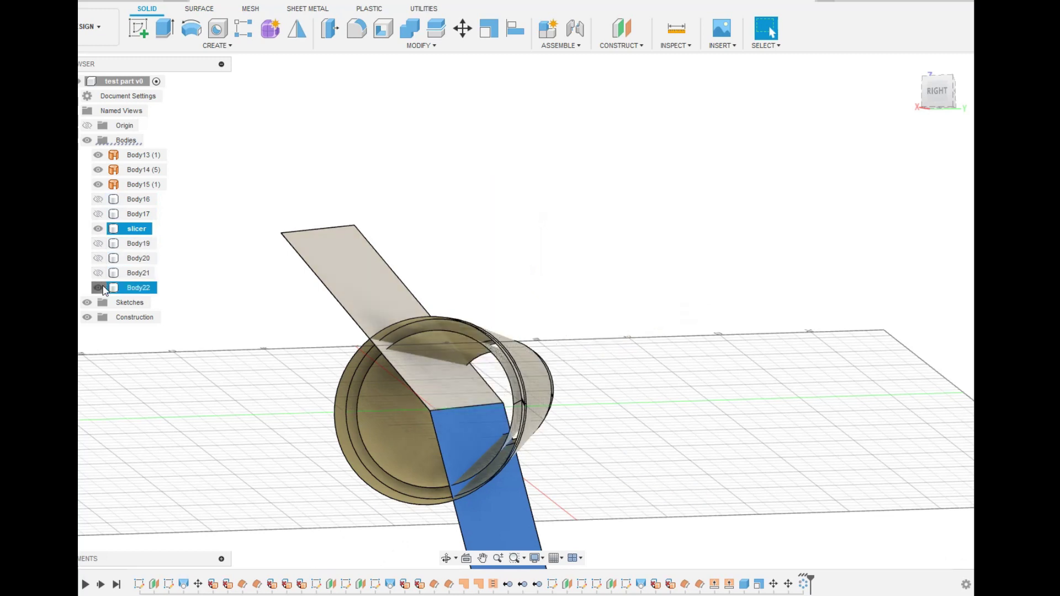
left_click(98, 287)
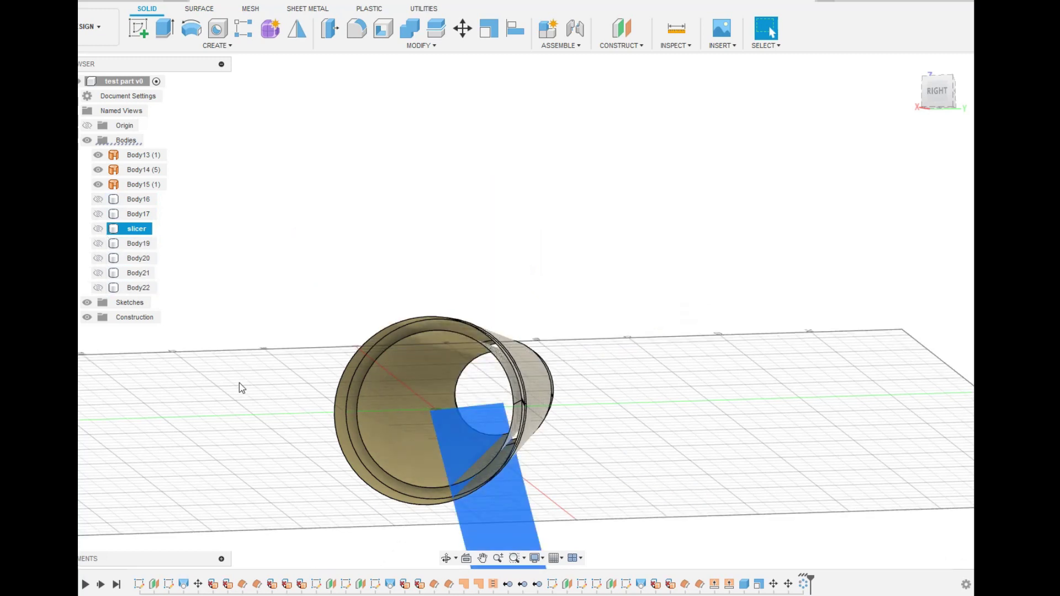
key("v")
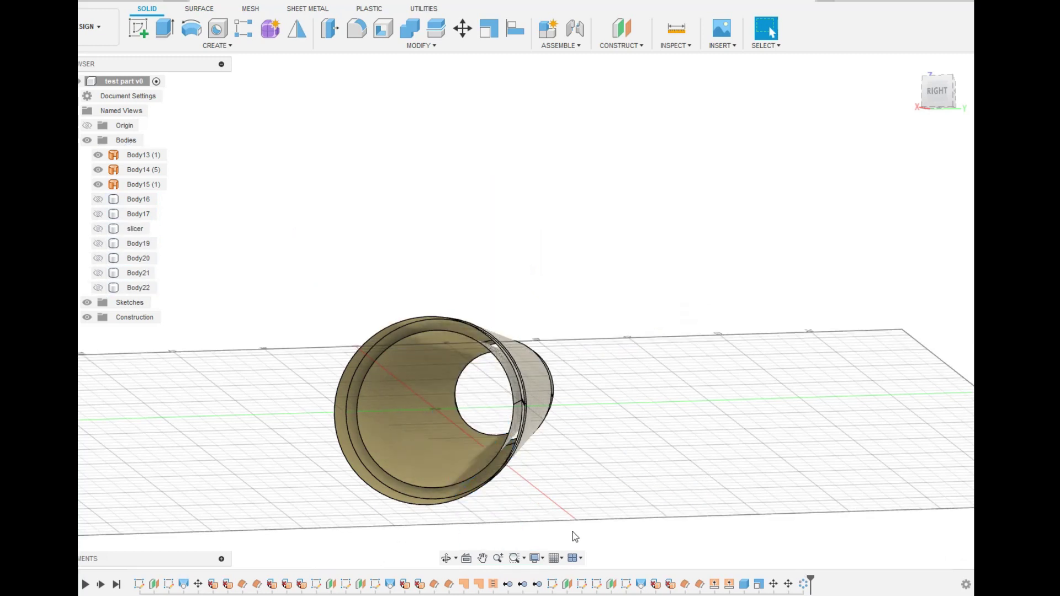
Step: Extend the inner surface at the tube's wide end so it sticks out past the outer surface
left_click(199, 8)
left_click(446, 557)
left_click_drag(420, 532, 689, 344)
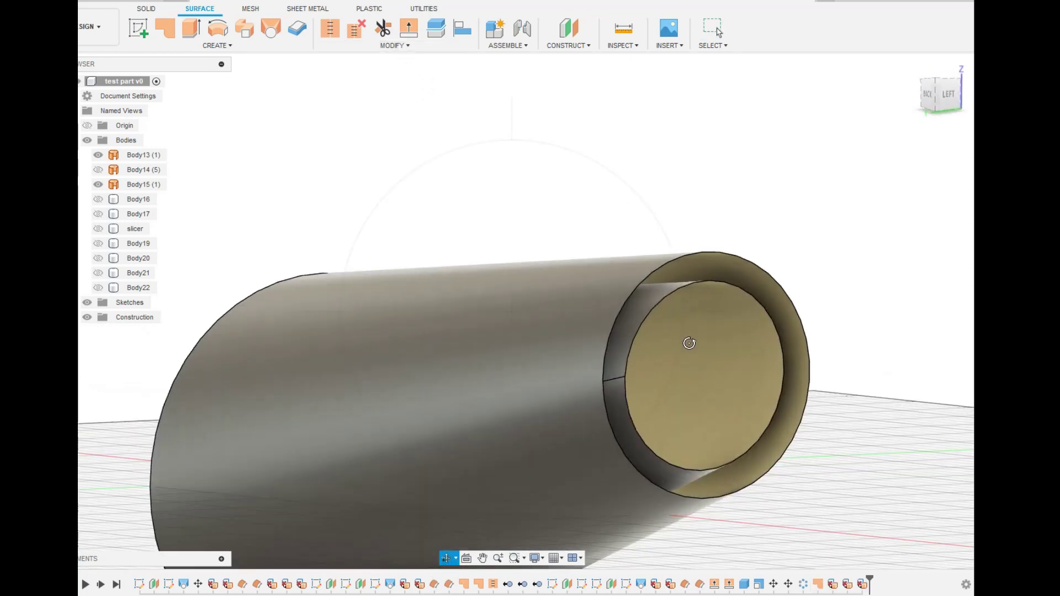
key("Escape")
left_click(217, 45)
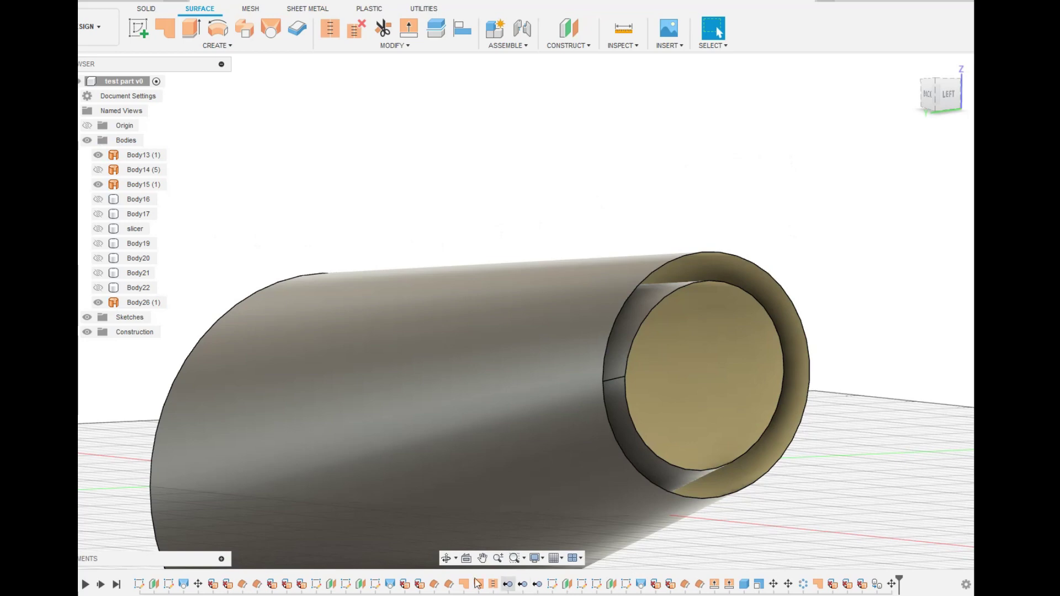
left_click(478, 583)
mouse_move(691, 550)
left_mouse_down()
mouse_move(662, 551)
mouse_move(703, 540)
left_mouse_up()
key("Escape")
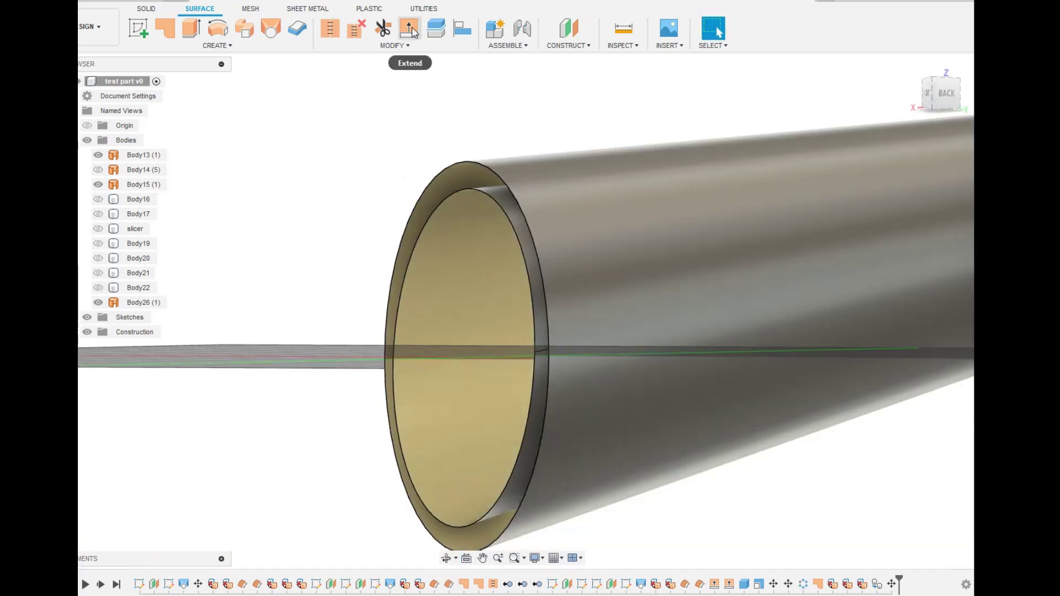
left_click(408, 27)
left_click(470, 193)
left_click_drag(446, 199, 398, 201)
key("Return")
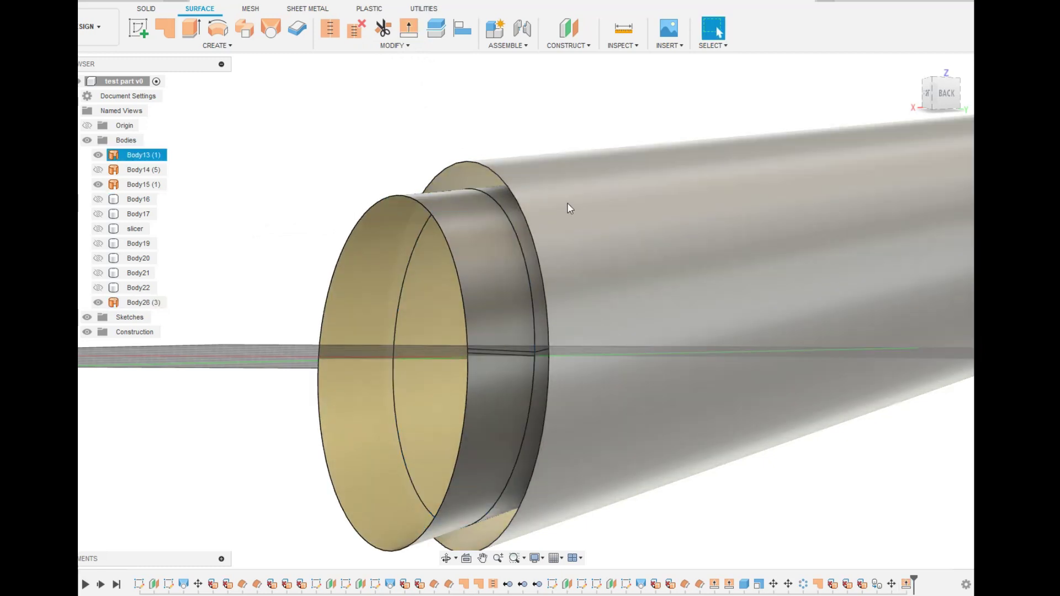
left_click(395, 118)
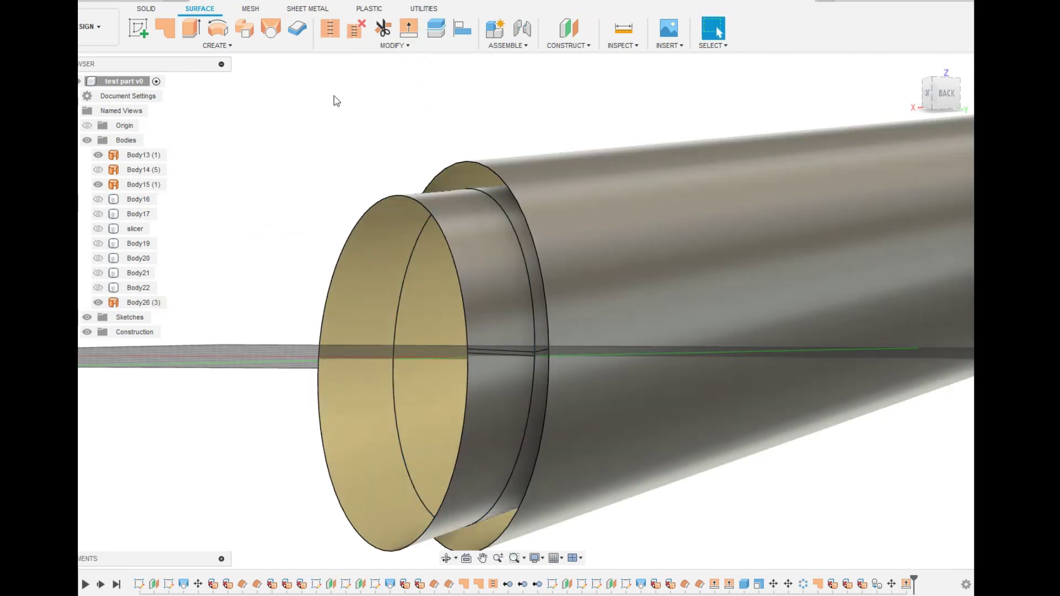
Step: Patch the outer surface's open edge at the tube's wide end as a new body
left_click(167, 34)
left_click(492, 170)
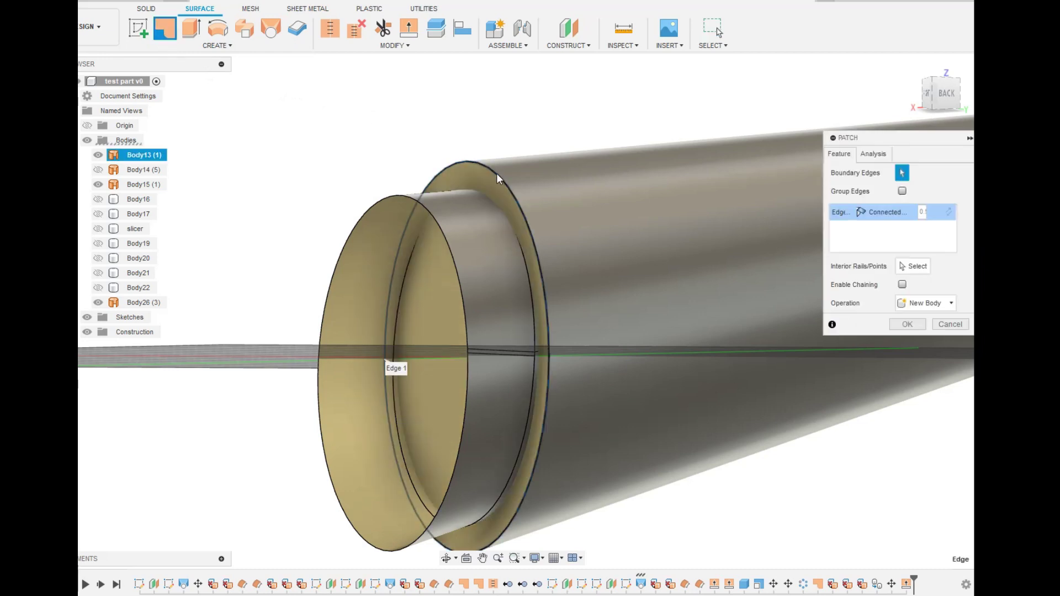
left_click(914, 326)
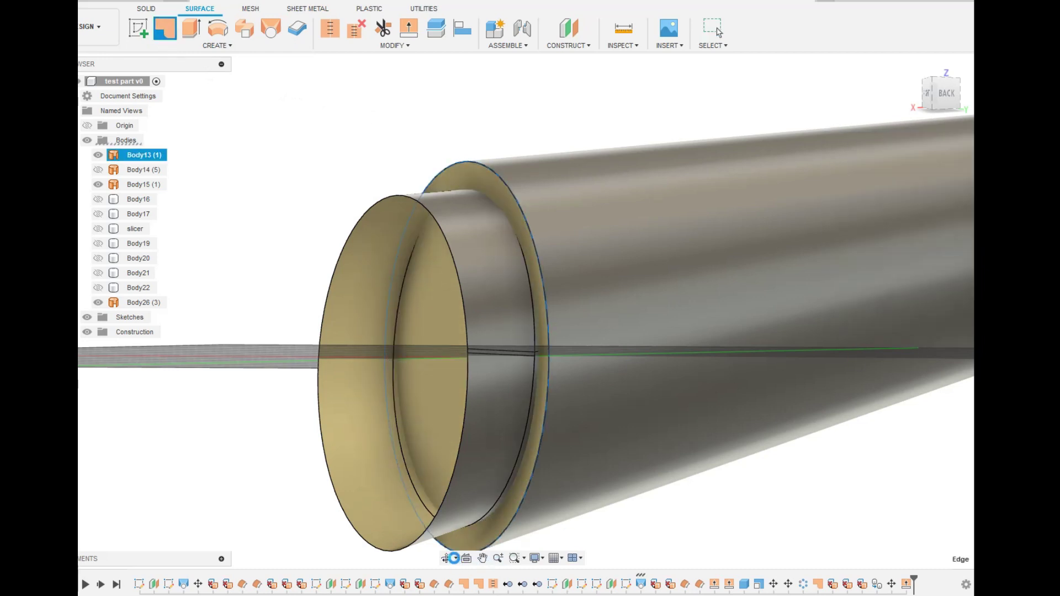
Step: Extend the inner surface's edge at the tube's narrow end by 35 mm with the Tangent type
middle_click_drag(342, 513, 272, 525, "shift")
left_click(783, 362)
key("e")
left_click(793, 249)
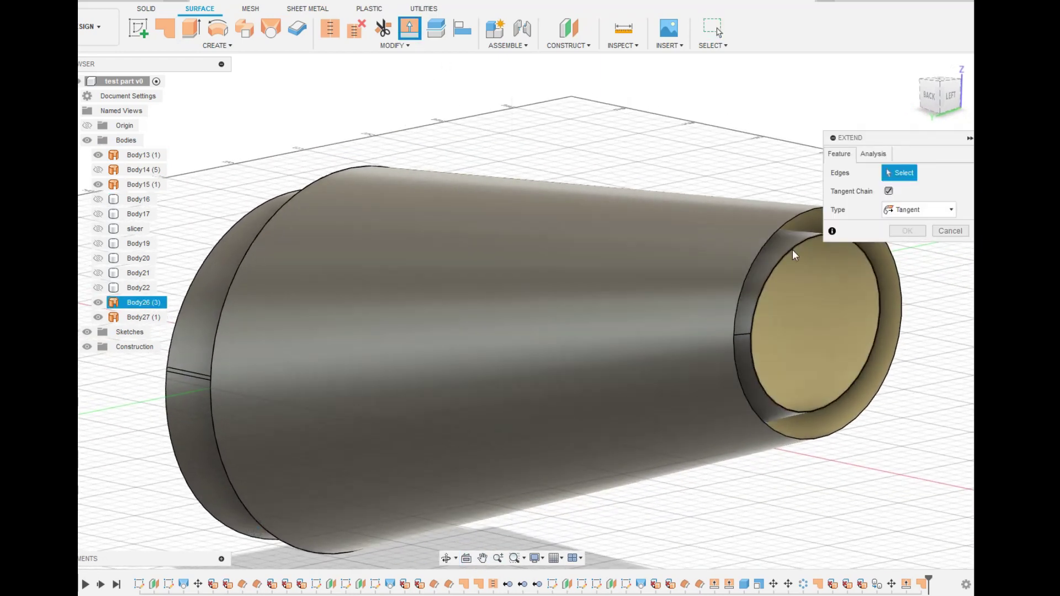
left_click_drag(795, 252, 892, 246)
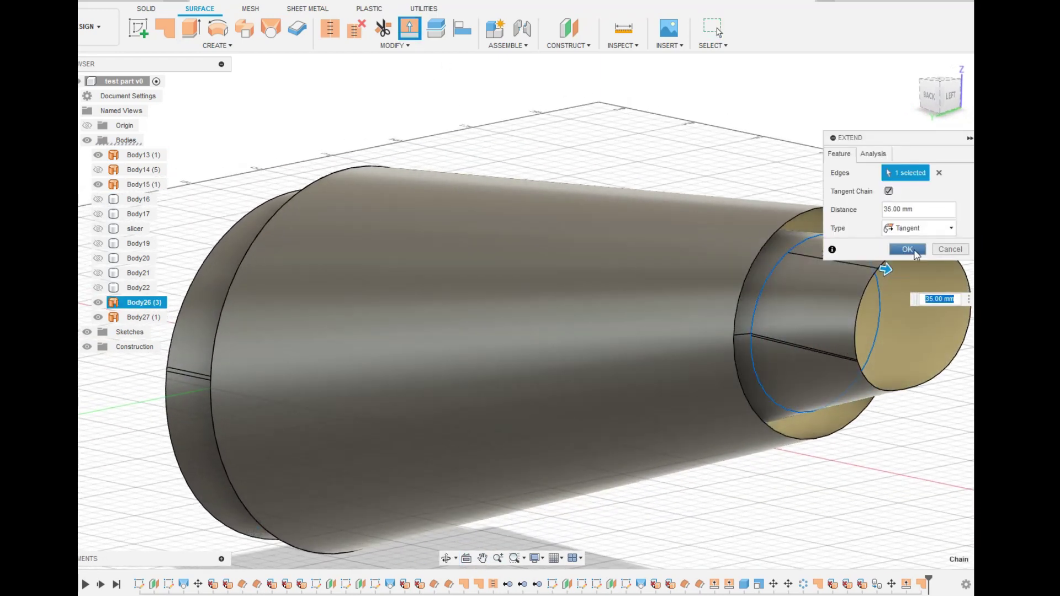
key("Return")
Step: Patch the outer surface's open edge at the tube's narrow end as a new body
left_click(165, 29)
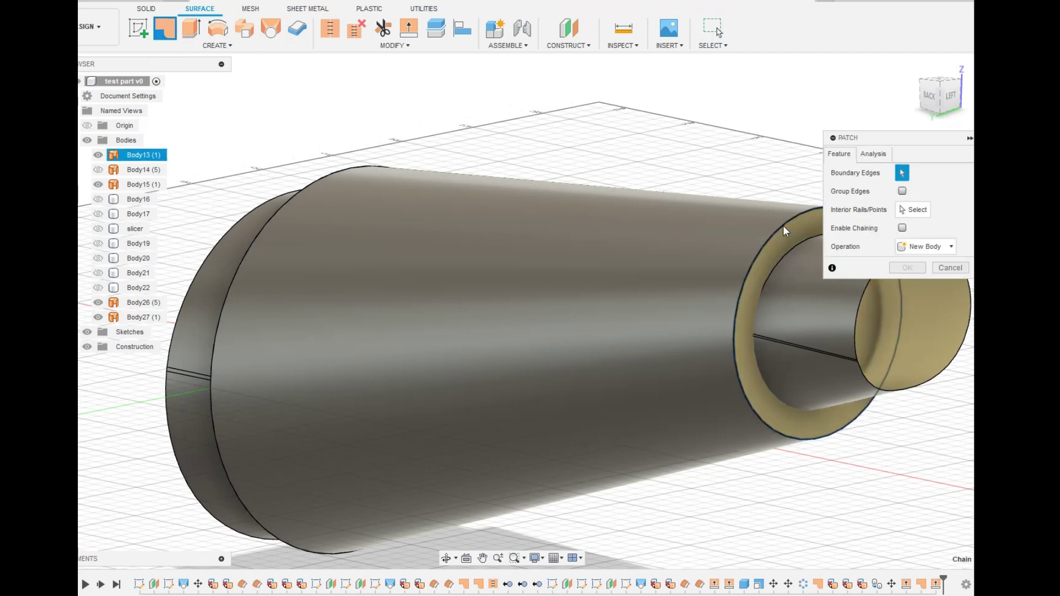
left_click(783, 226)
left_click(907, 324)
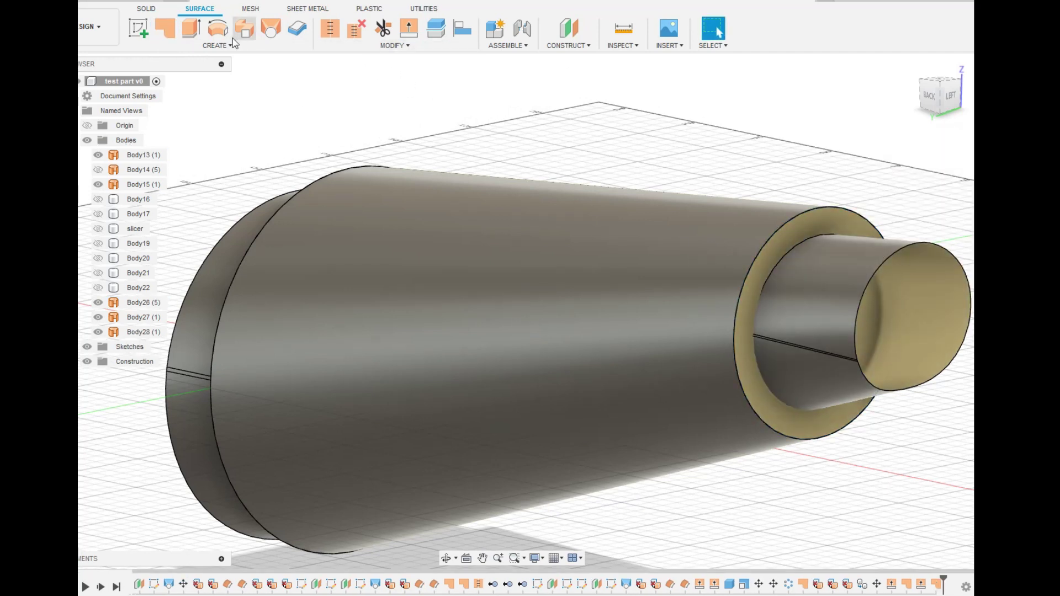
Step: Stitch the outer surface and its two end patches into a new solid body with a 0.10 mm tolerance
left_click(765, 260)
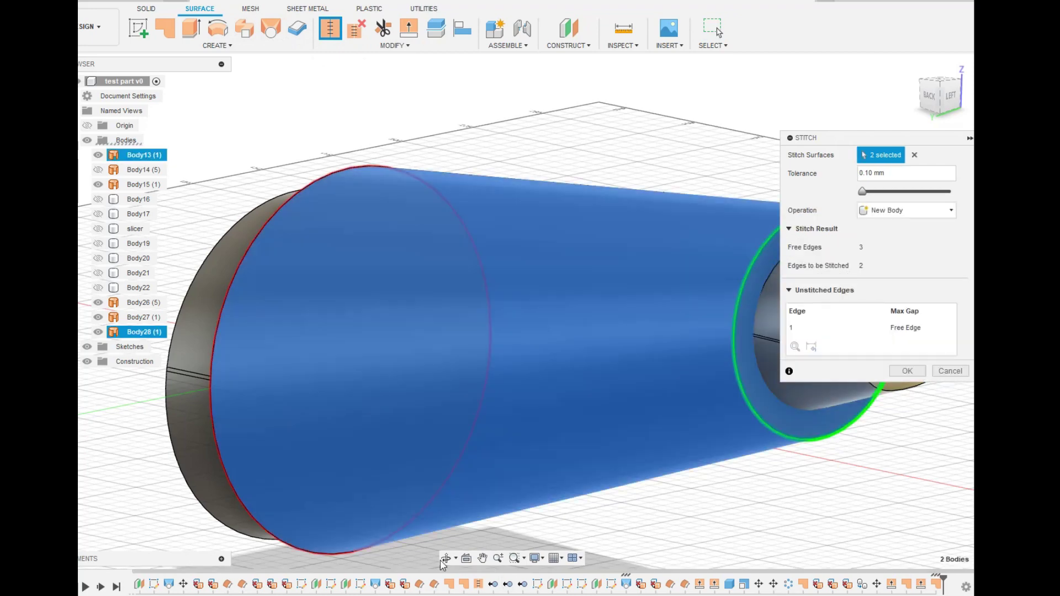
left_click(446, 558)
left_click_drag(486, 431, 631, 406)
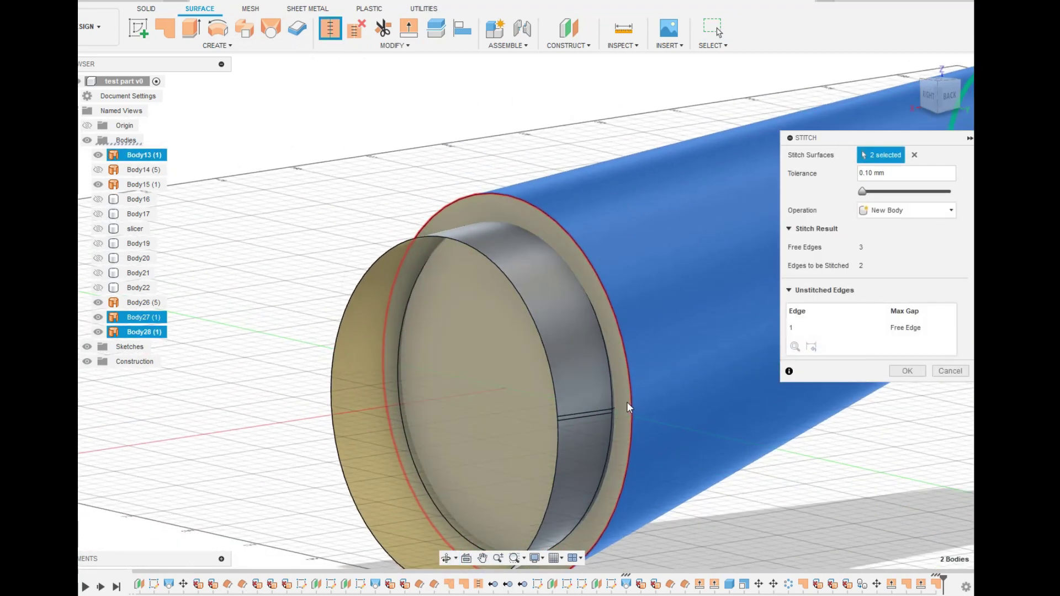
key("Escape")
left_click(628, 402)
left_click(907, 354)
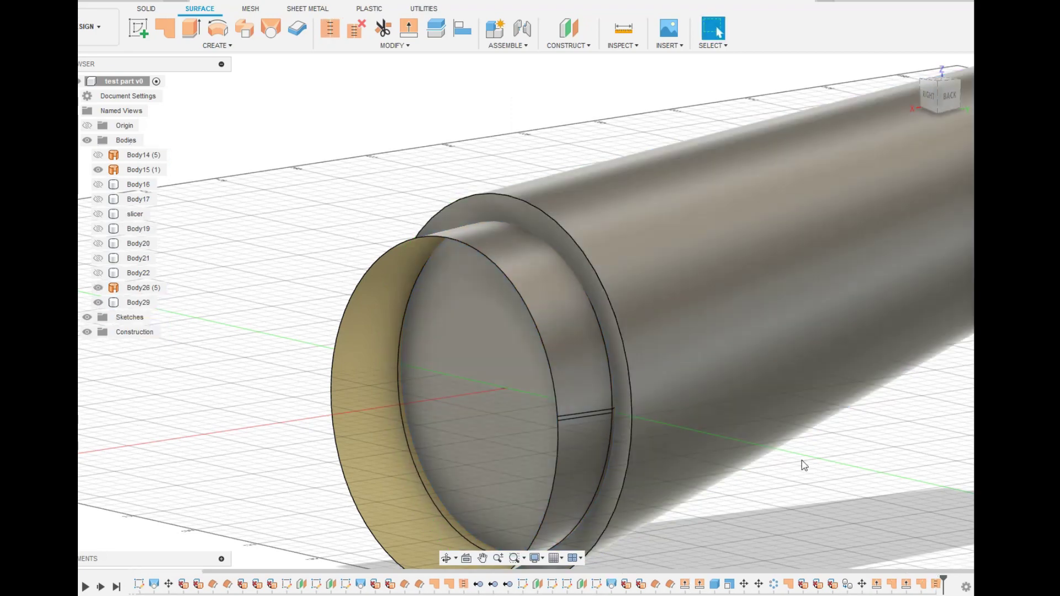
Step: Patch the extended inner surface's open boundary at the wide end as a new body
left_click(446, 557)
mouse_move(739, 532)
left_mouse_down()
mouse_move(604, 532)
mouse_move(740, 512)
left_mouse_up()
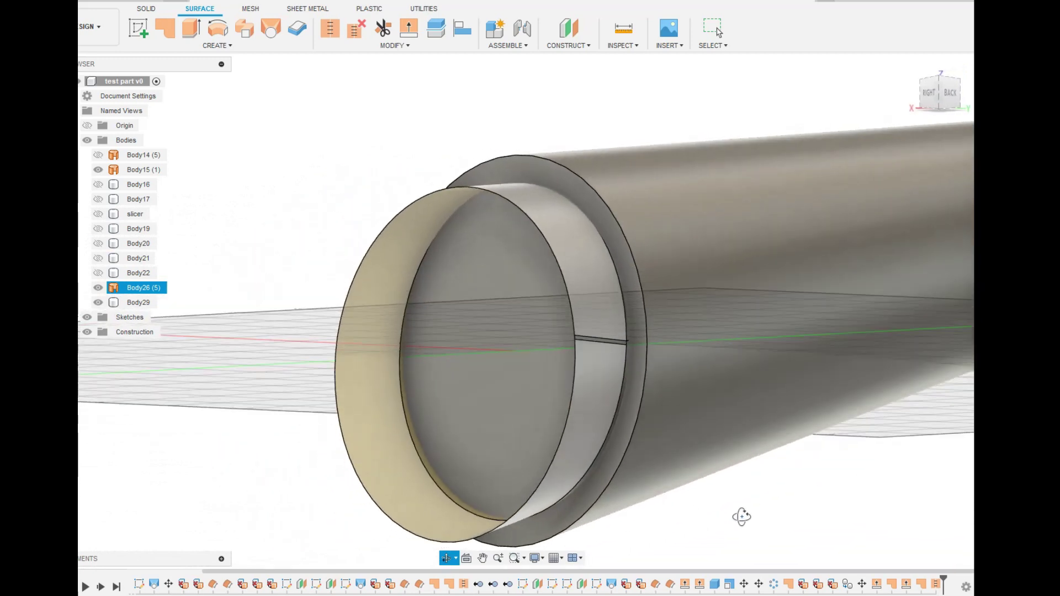
key("Escape")
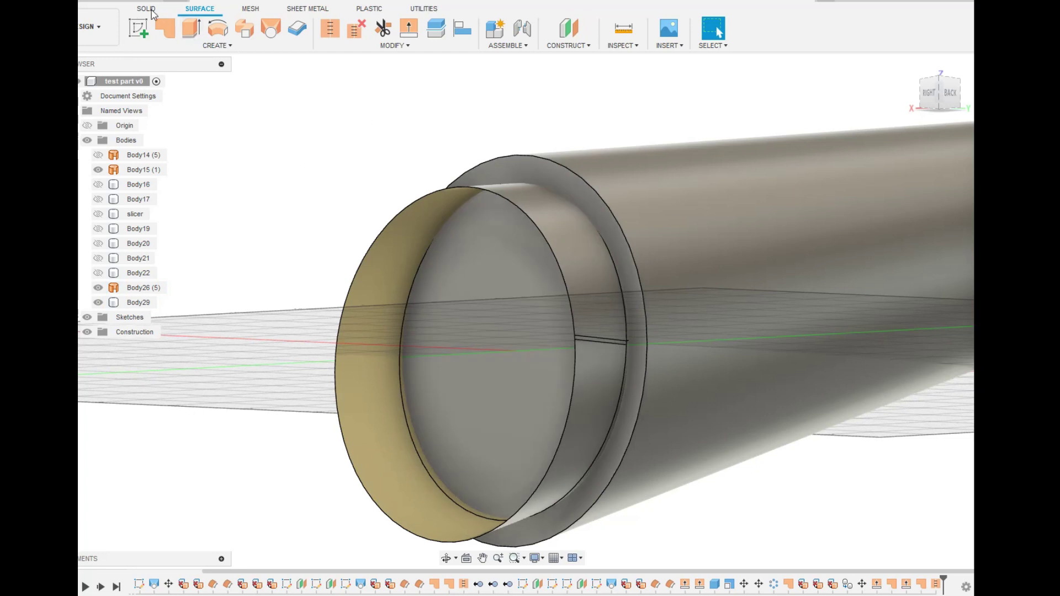
left_click(150, 9)
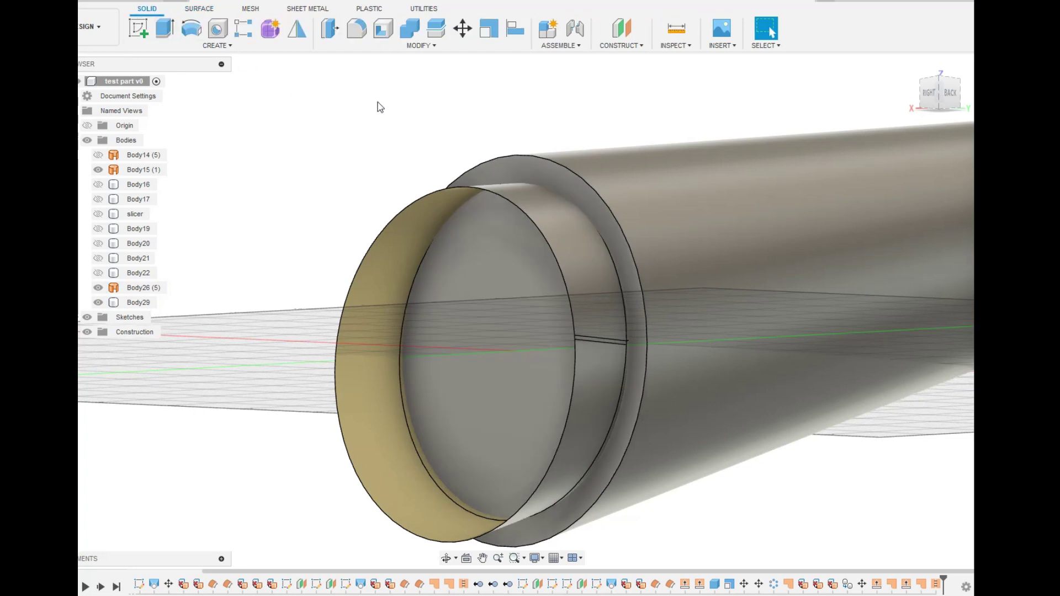
left_click(200, 9)
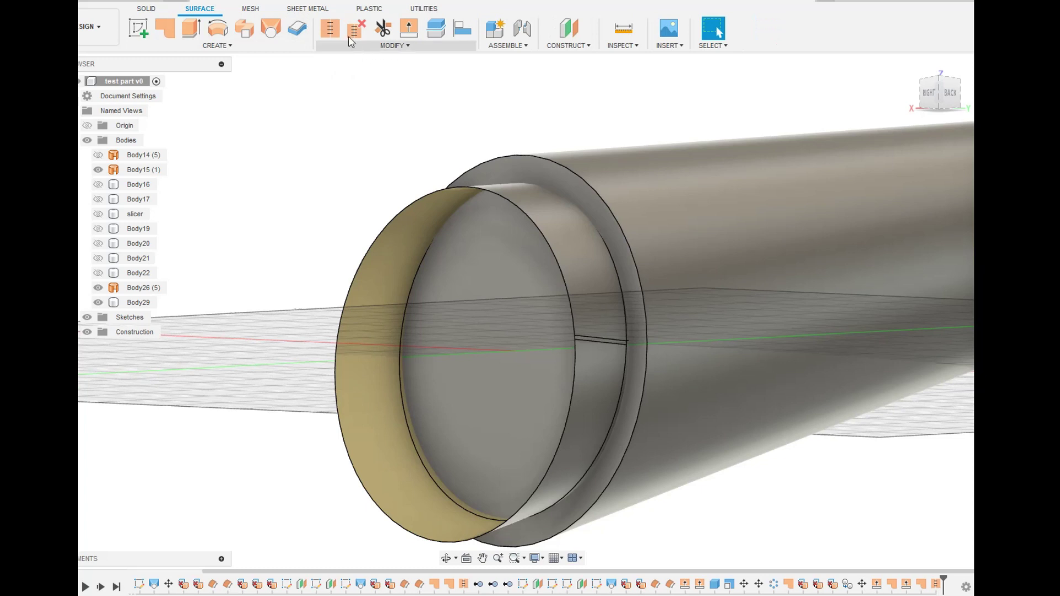
left_click(165, 28)
left_click(456, 187)
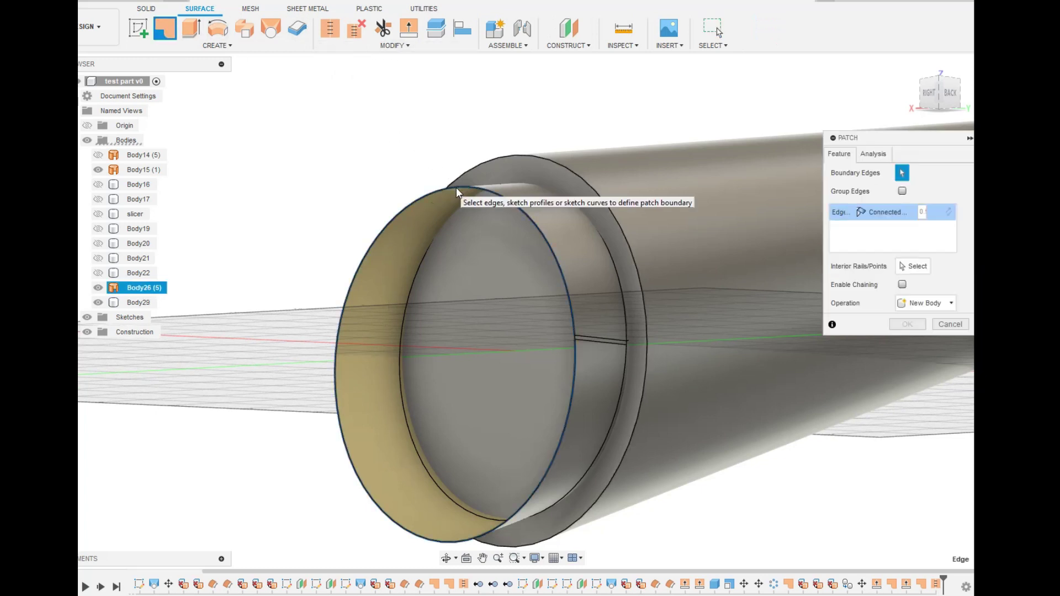
left_click(403, 215)
scroll(717, 340, "down", 2)
left_click(907, 324)
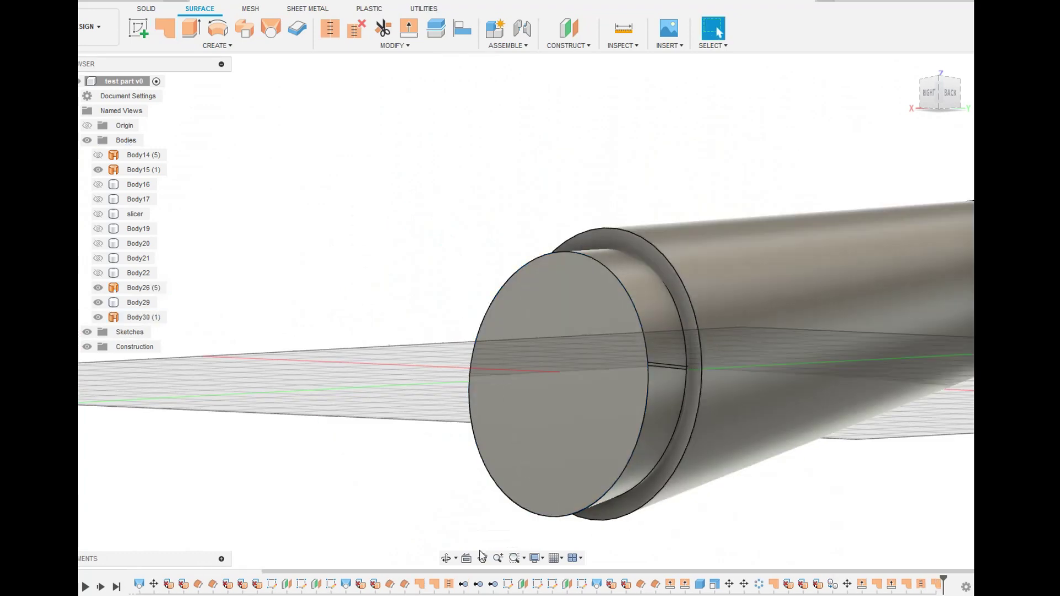
Step: Patch the extended inner surface's narrow end, including the tiny seam edge in the boundary, as a new body
left_click(452, 560)
left_click_drag(371, 530, 433, 243)
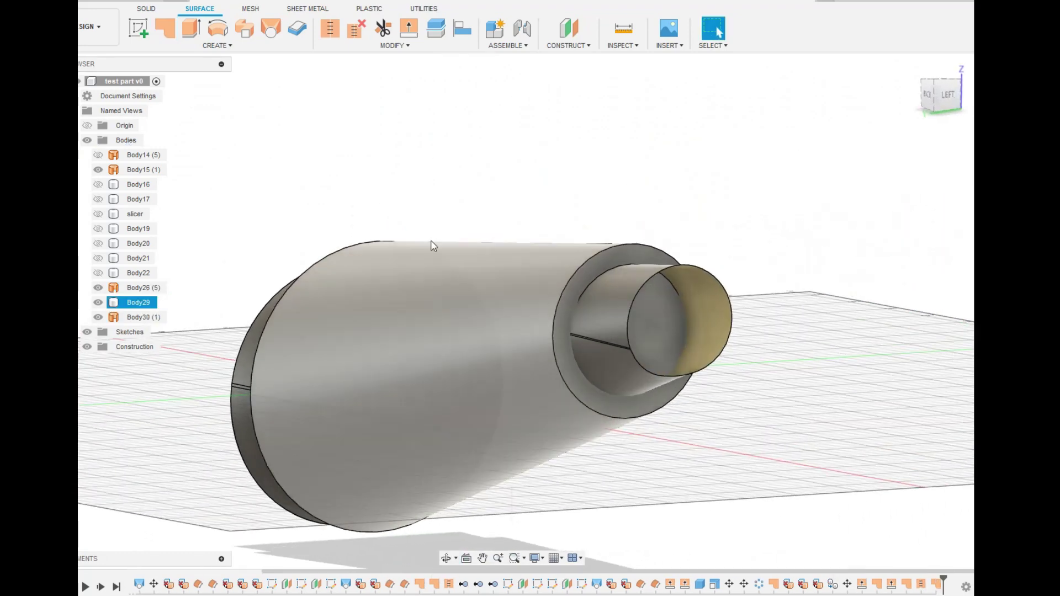
left_click(168, 27)
left_click(684, 266)
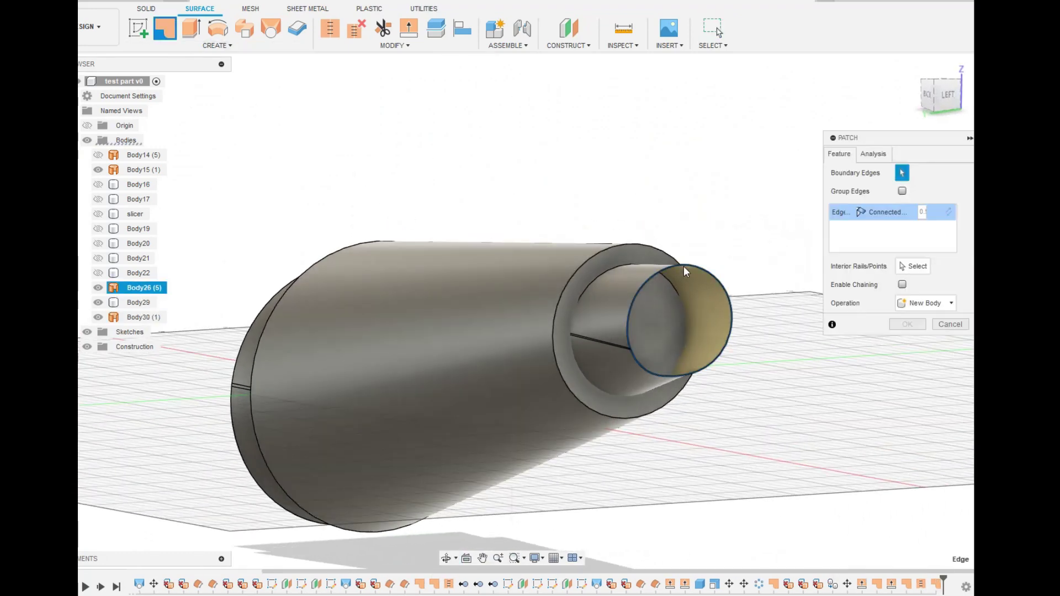
scroll(622, 390, "up", 10)
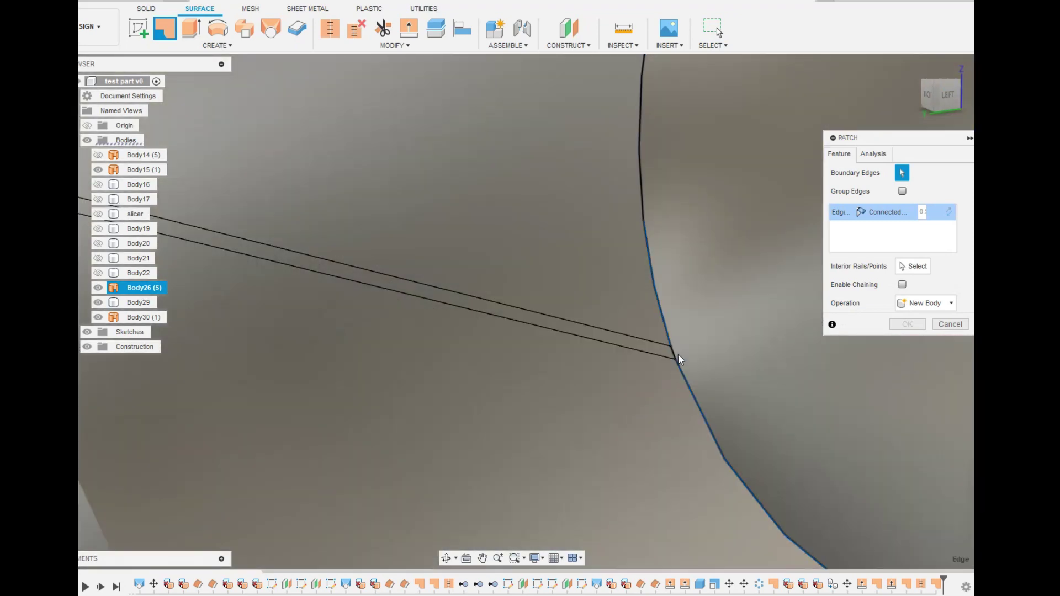
left_click(666, 381)
scroll(664, 379, "down", 10)
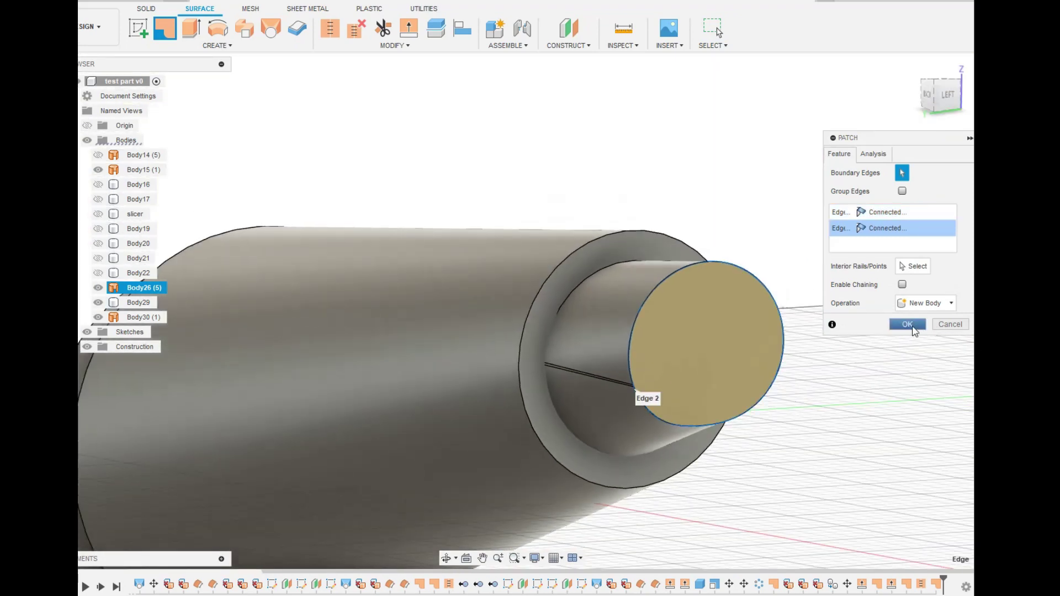
left_click(907, 324)
Step: Stitch the inner surface and its two end patches into a new solid body with a 0.10 mm tolerance
left_click(330, 28)
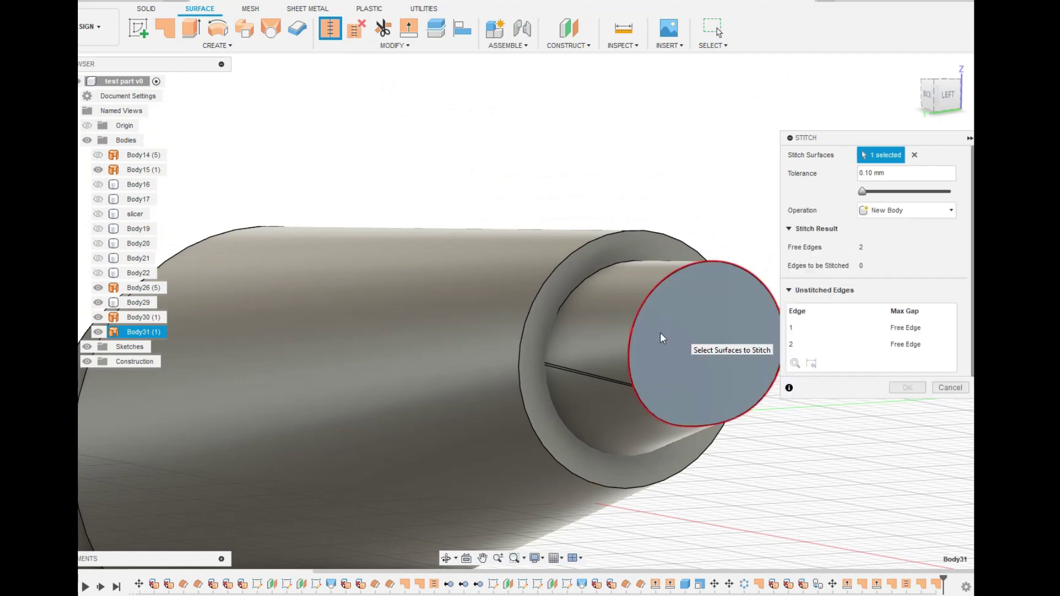
left_click(634, 343)
middle_click_drag(516, 548, 729, 478, "shift")
left_click(673, 386)
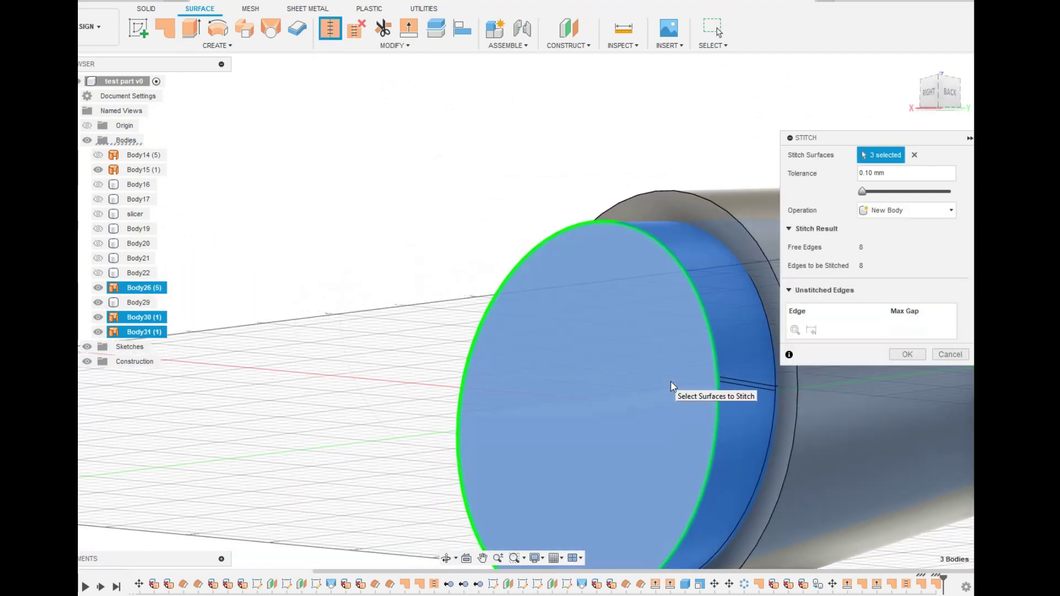
left_click(907, 354)
scroll(305, 373, "down", 5)
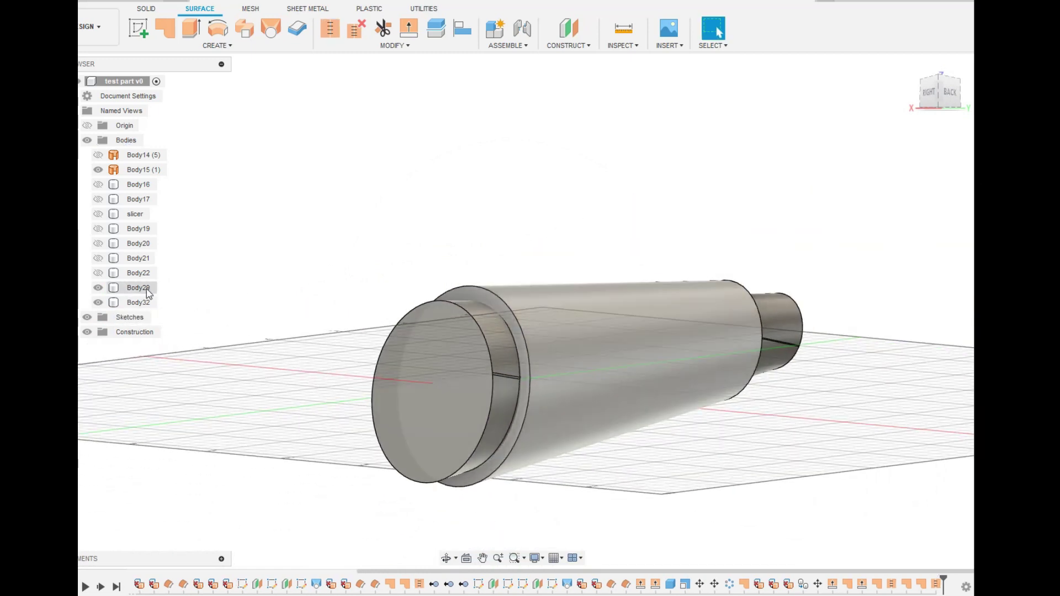
Step: Split the outer solid Body29 using the inner solid Body32 as the splitting tool, without extending the tool
left_click(147, 9)
left_click(581, 326)
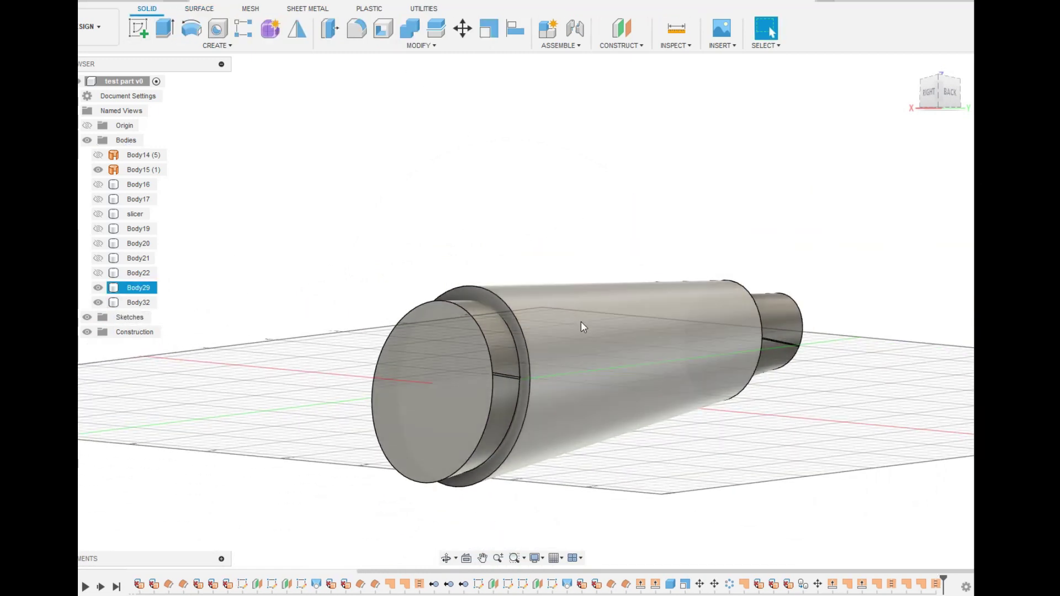
left_click(678, 215)
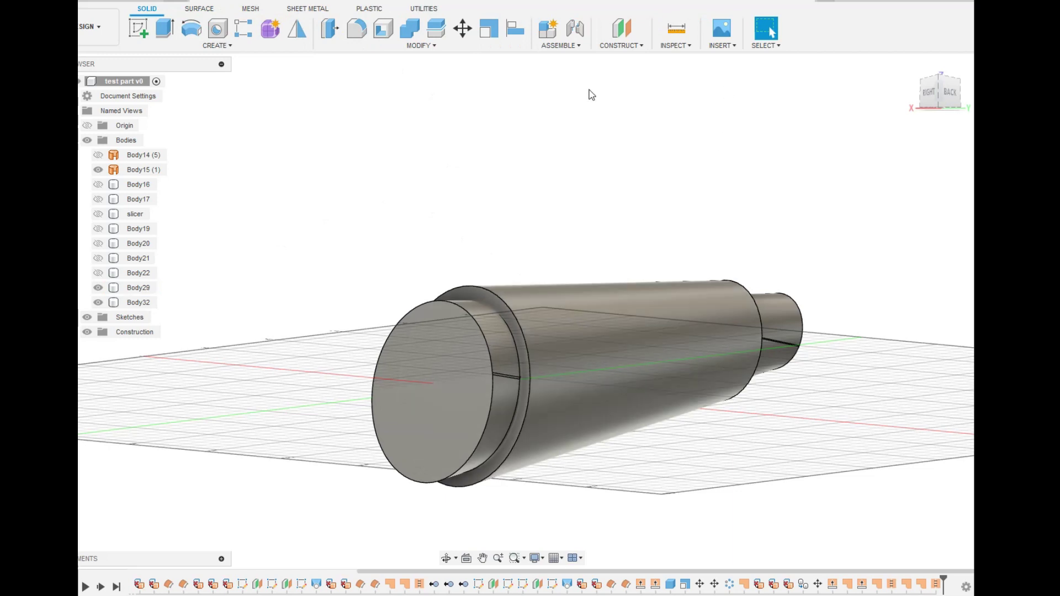
left_click(436, 28)
left_click(154, 291)
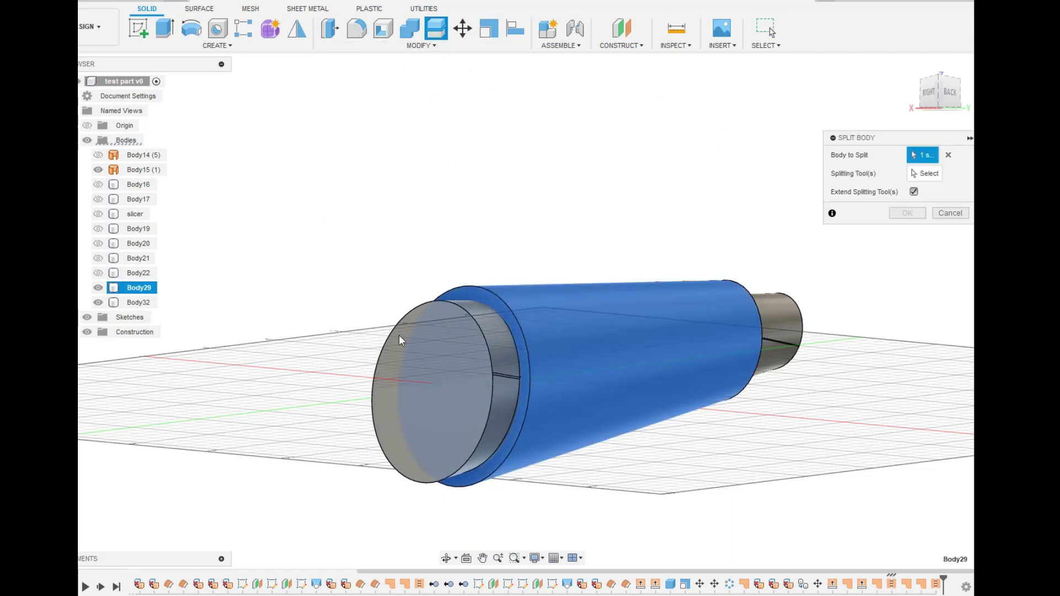
left_click(148, 302)
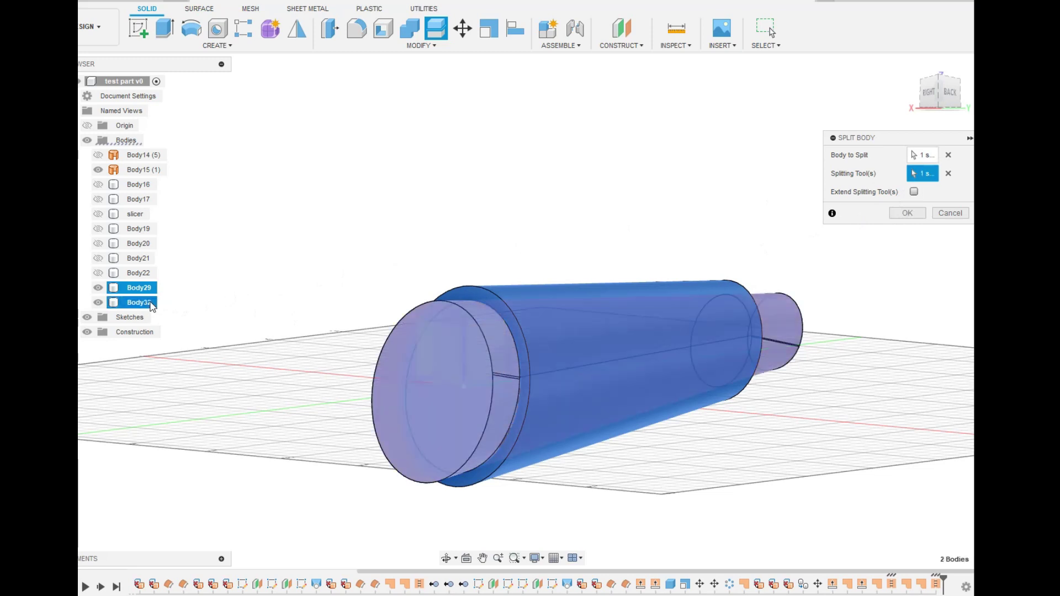
left_click(916, 216)
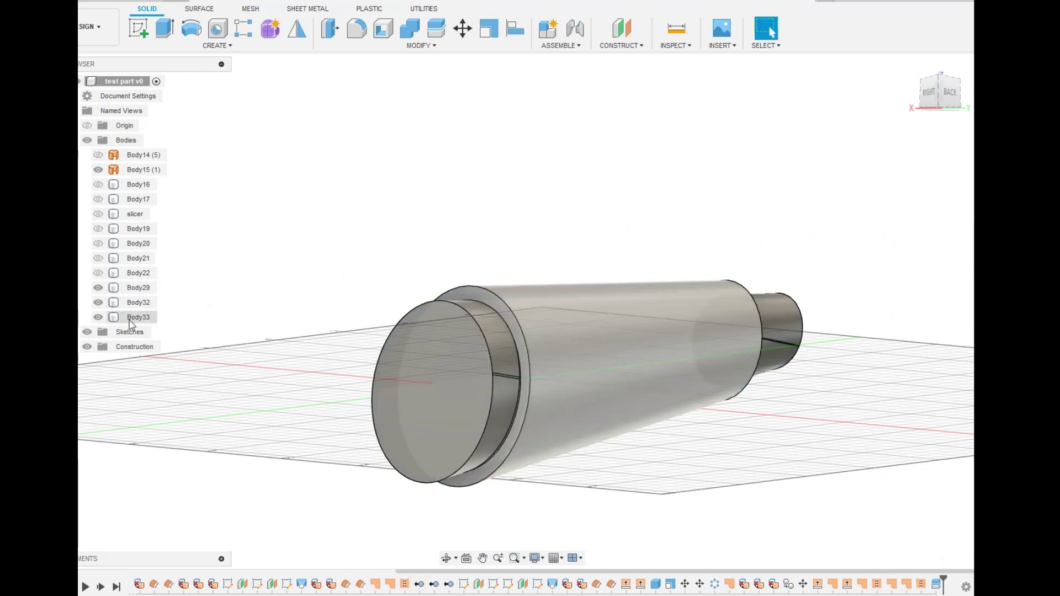
Step: Hide Body29 and Body32 to isolate the walled tube and view its hollow interior
left_click(98, 288)
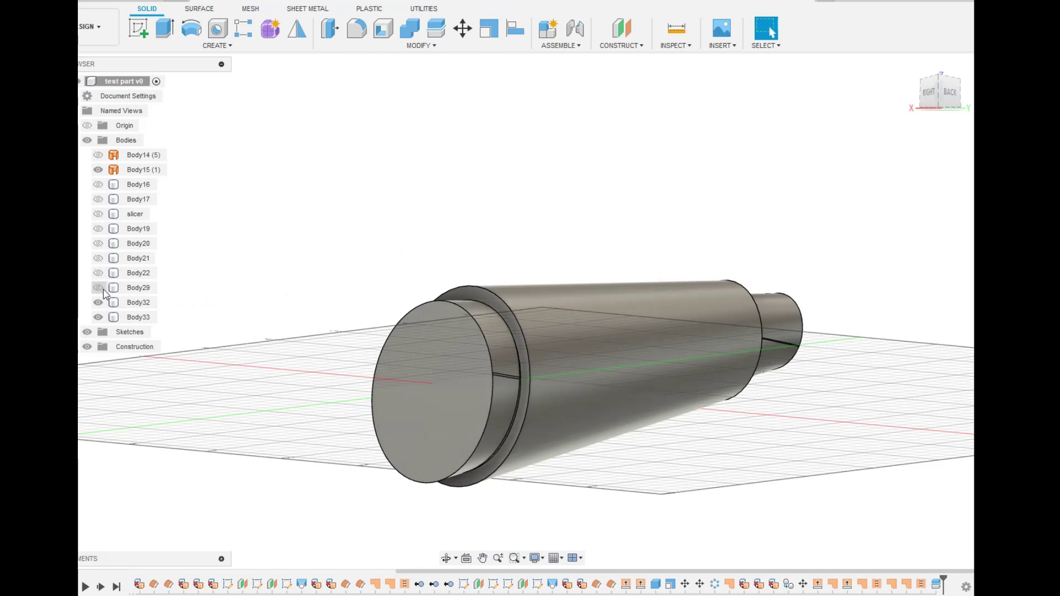
left_click(98, 302)
left_click(446, 558)
left_click_drag(436, 533, 411, 532)
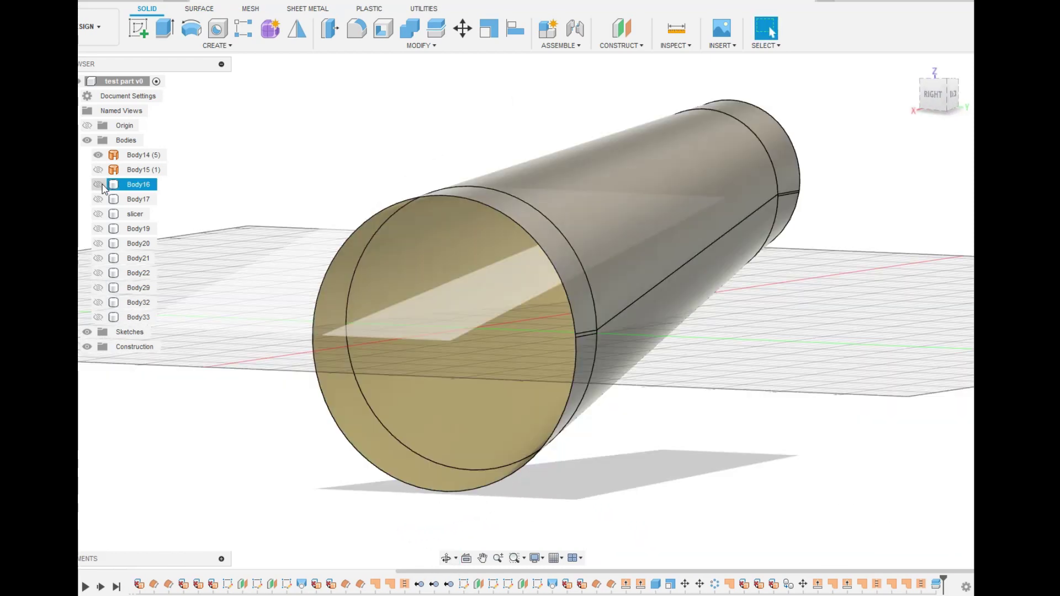
Step: Show the seven radial plates, Body16, Body17, slicer and Body19 through Body22, around the tapered surface Body14
left_click(98, 184)
left_click(98, 200)
left_click(98, 214)
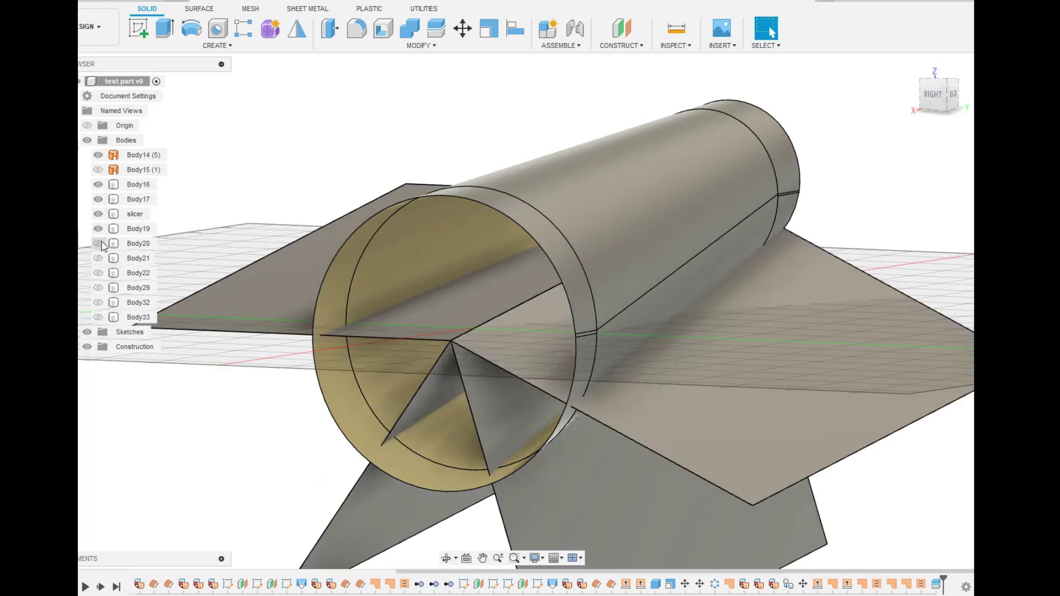
left_click(98, 229)
left_click(98, 243)
left_click(98, 257)
left_click(99, 273)
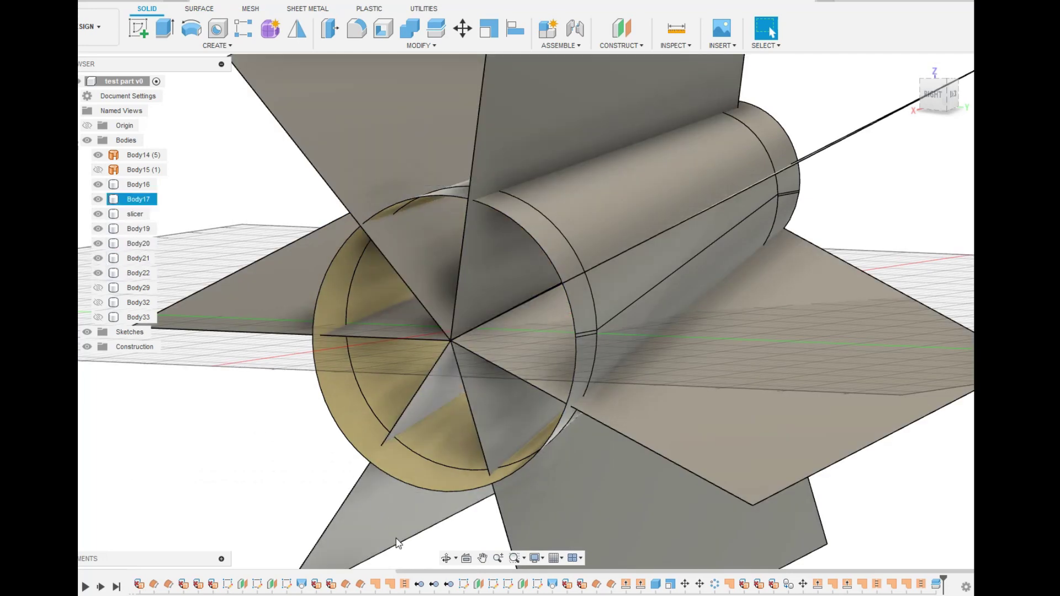
left_click_drag(460, 535, 287, 80)
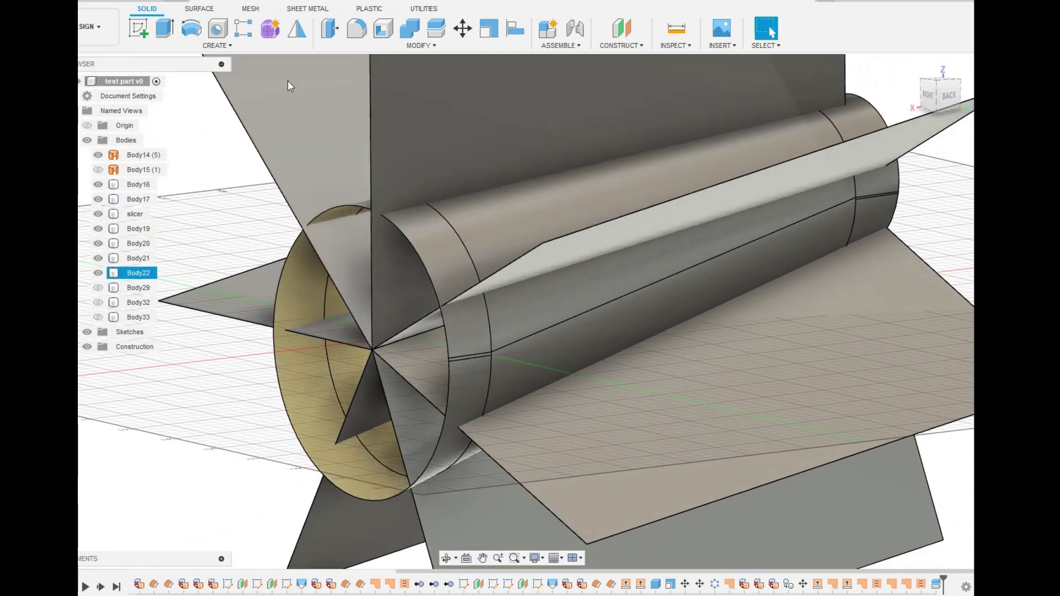
key("Escape")
Step: Extend the wide-end open edge of surface Body14 outward with the Tangent type and tangent chain on
left_click(208, 11)
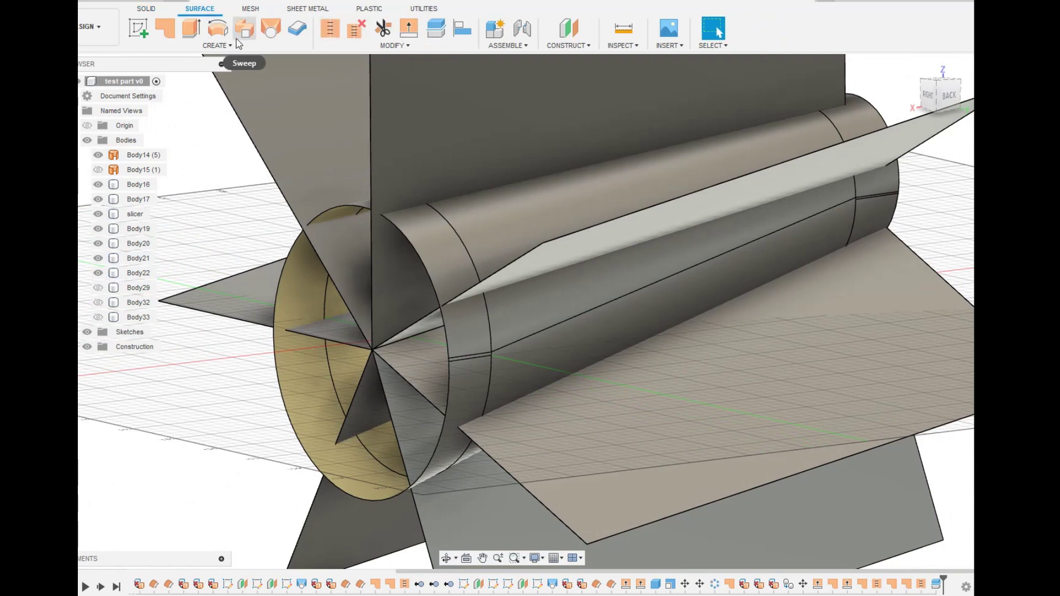
left_click(409, 29)
left_click(418, 250)
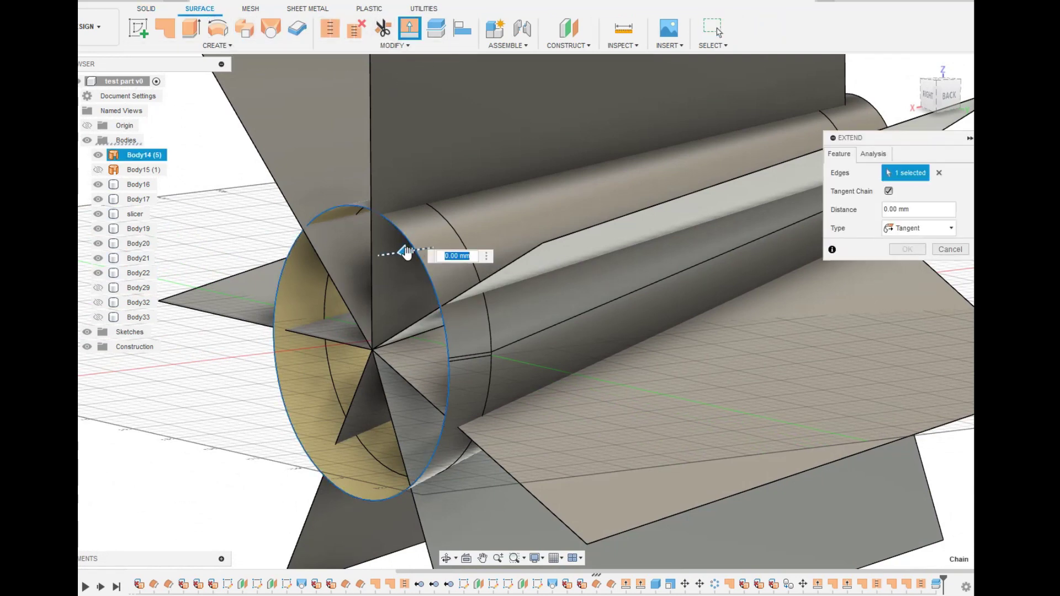
left_click(907, 249)
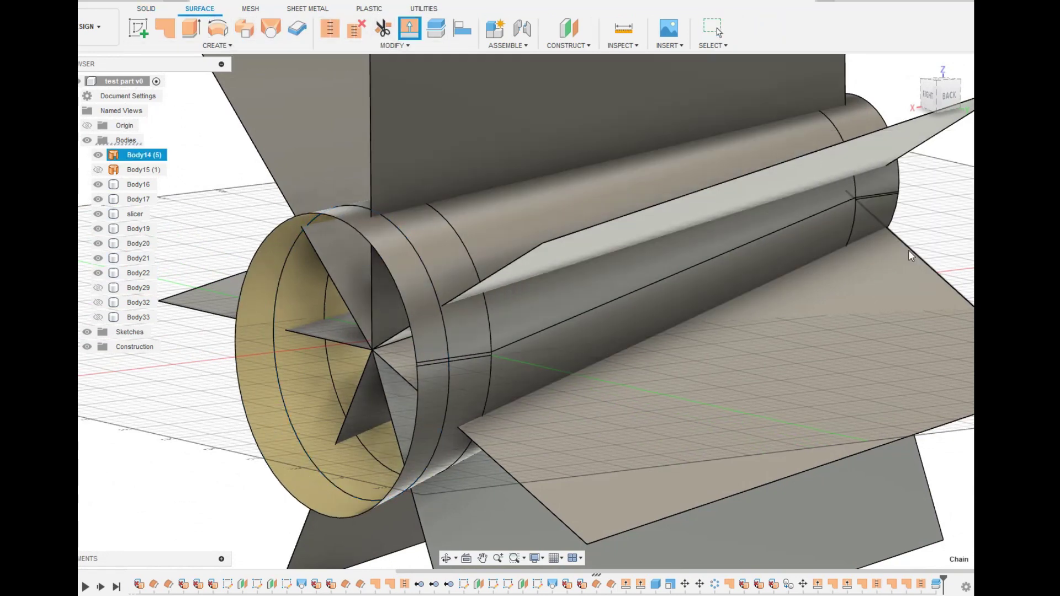
Step: Extend the narrow-end open edge of surface Body14 by 15 mm with the Tangent type
left_click(452, 559)
left_click_drag(450, 544, 362, 439)
key("Escape")
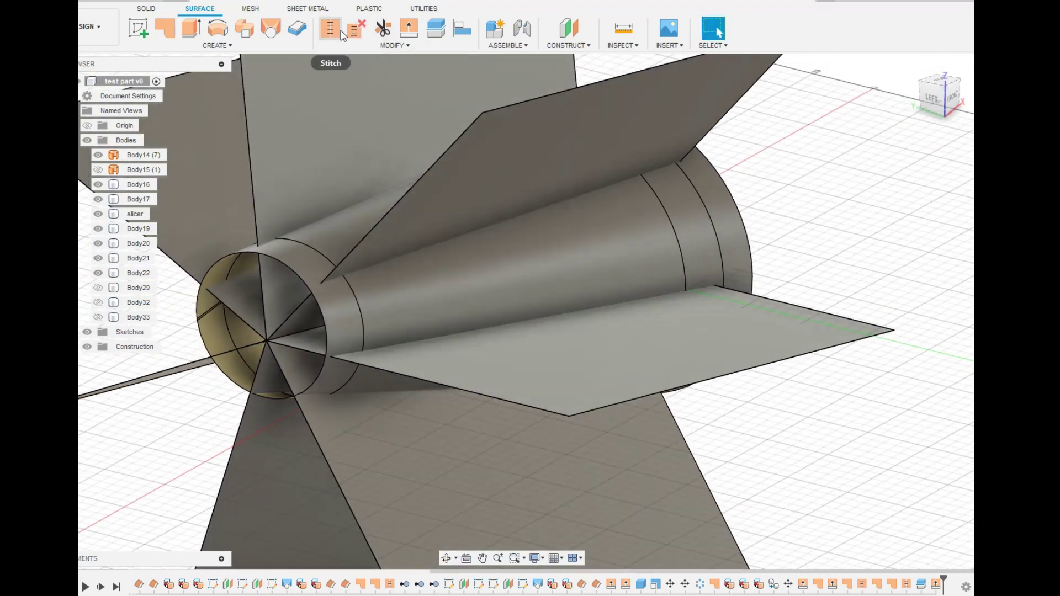
left_click(409, 29)
left_click(299, 271)
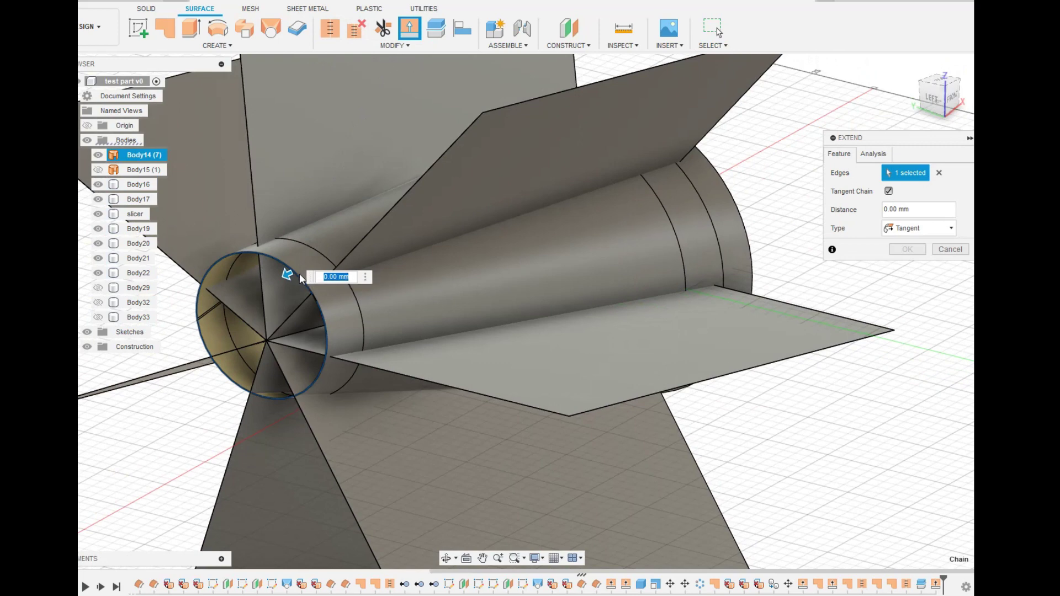
left_click_drag(282, 276, 264, 276)
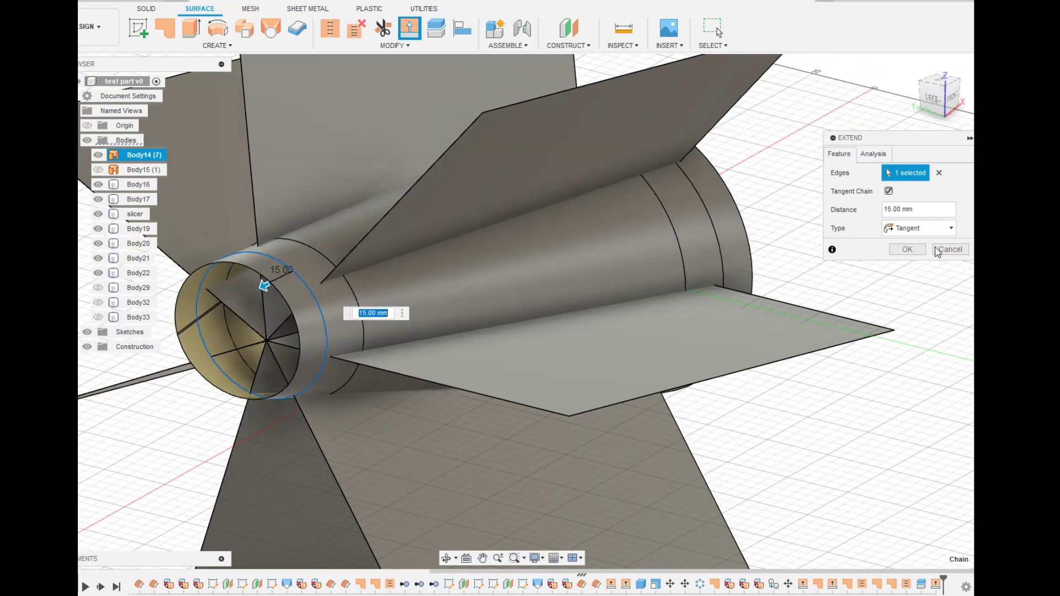
left_click(907, 249)
Step: Split the six plates Body16, Body17 and Body19 through Body22 with surface Body14, leaving the slicer plate out
middle_click_drag(362, 516, 362, 516, "shift")
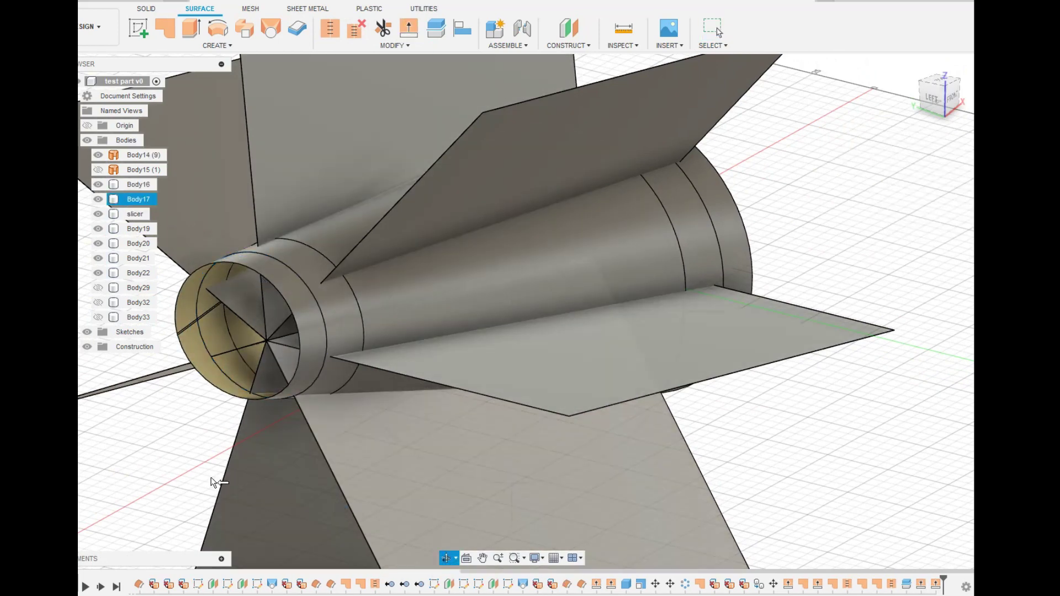
middle_click_drag(274, 490, 505, 479, "shift")
left_click(146, 8)
left_click(436, 27)
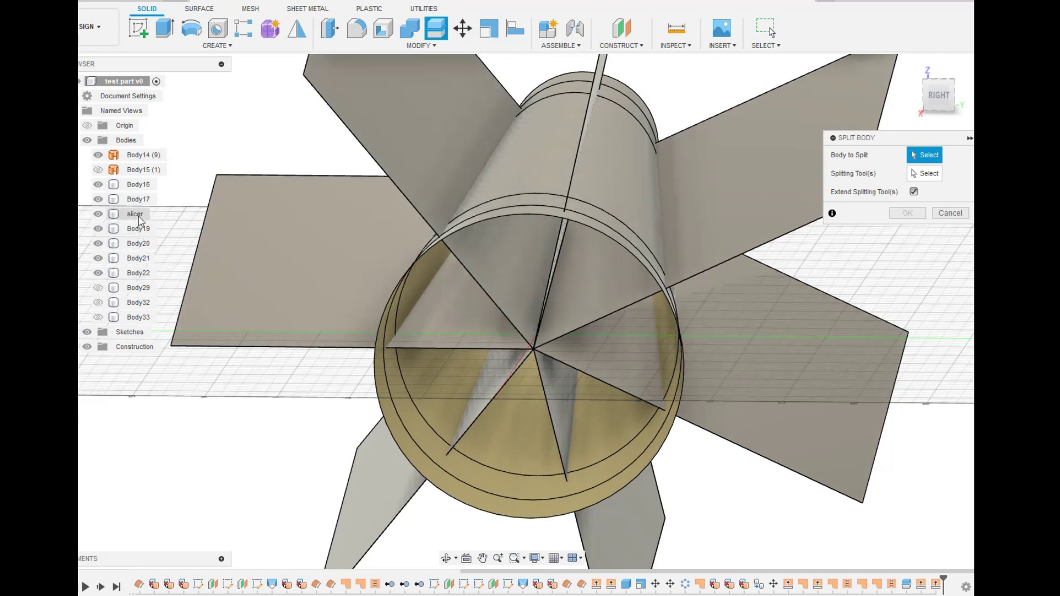
left_click(138, 185)
left_click(138, 199)
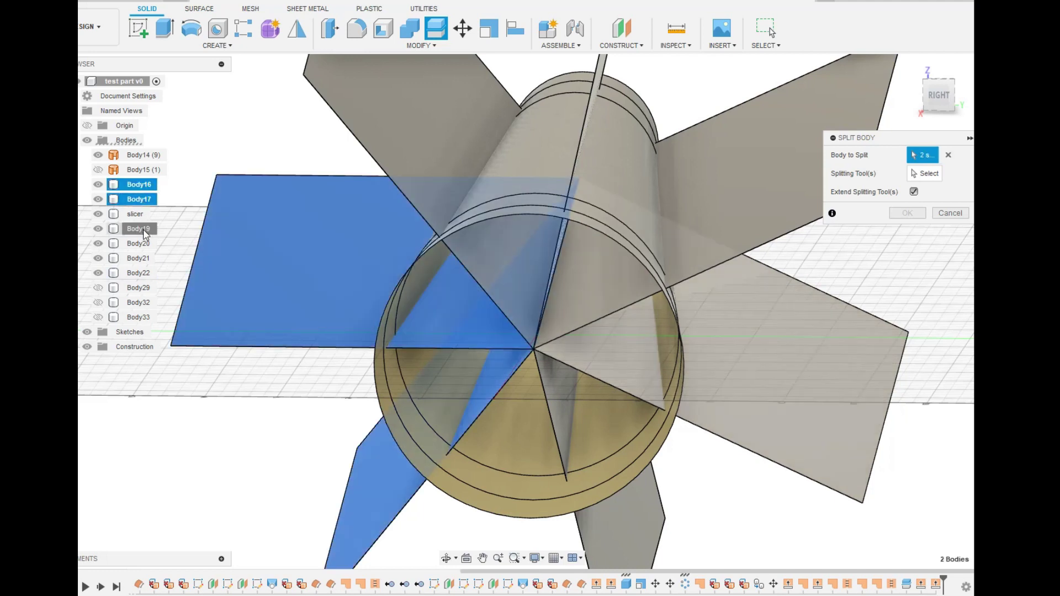
left_click(138, 228)
left_click(138, 243)
left_click(138, 258)
left_click(138, 272)
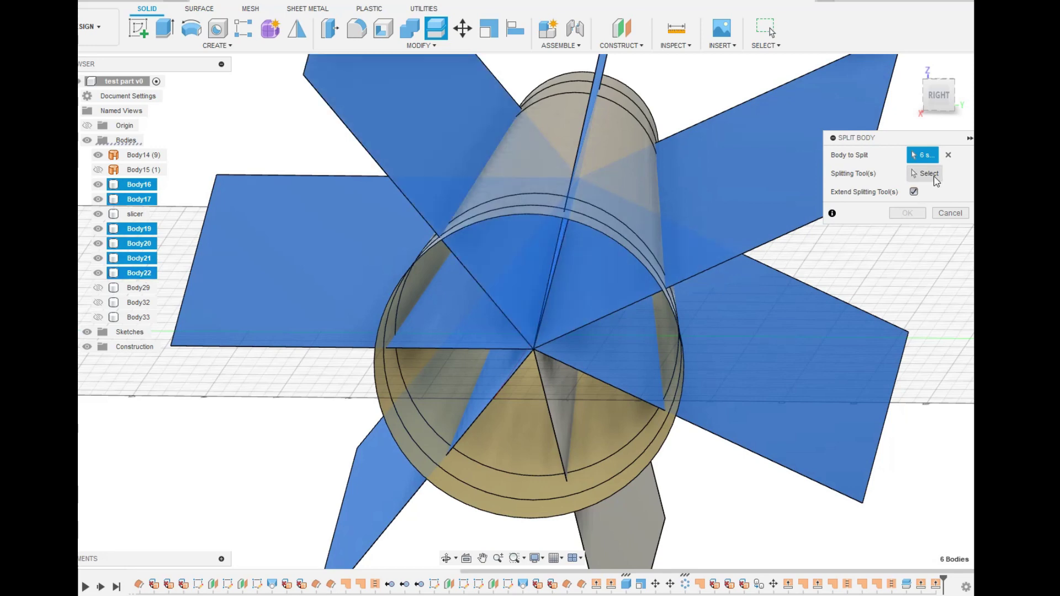
left_click(934, 175)
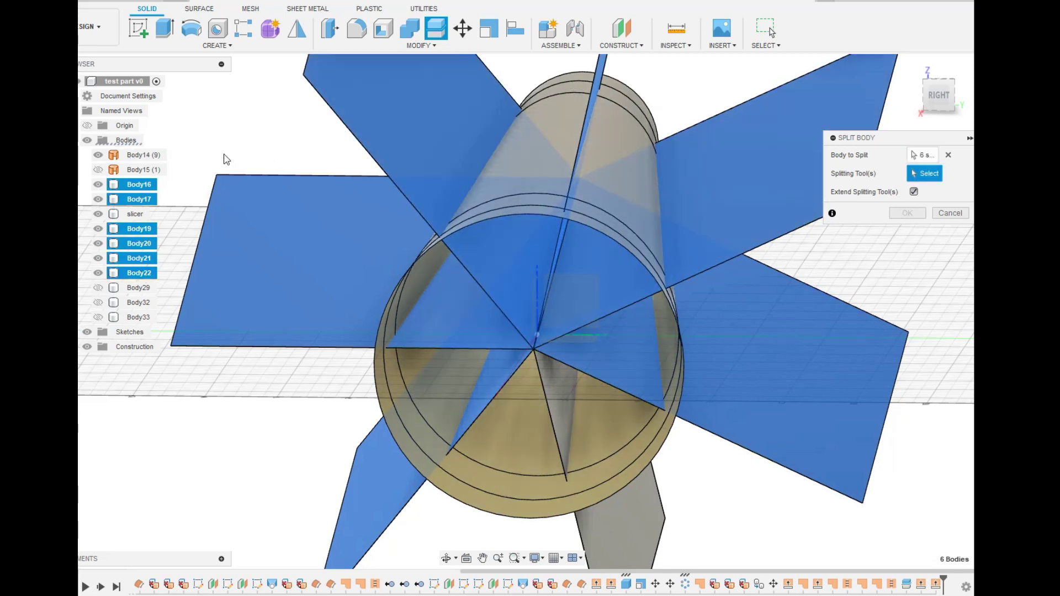
left_click(153, 156)
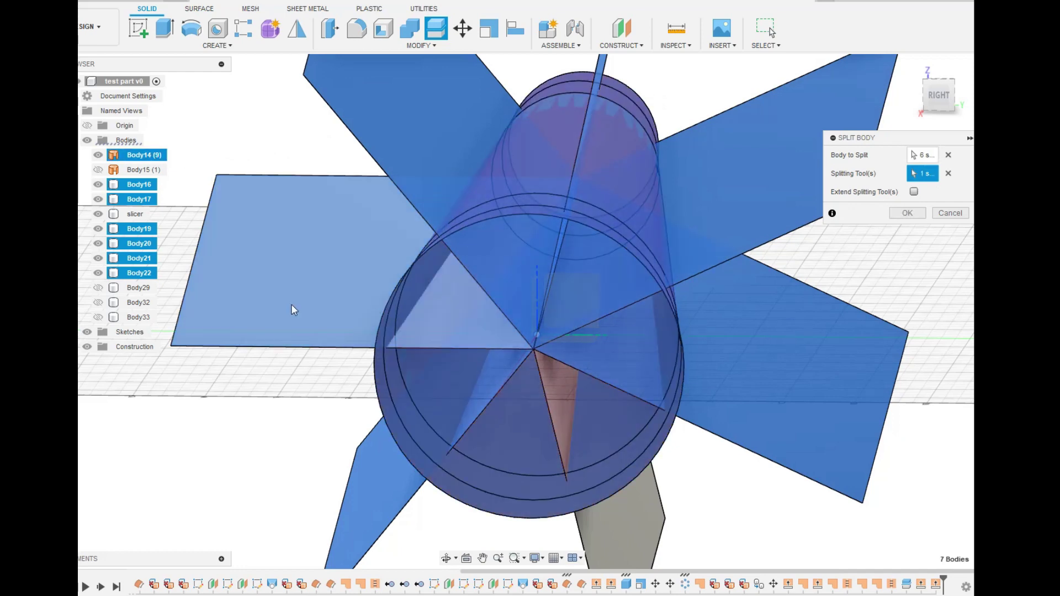
left_click(909, 214)
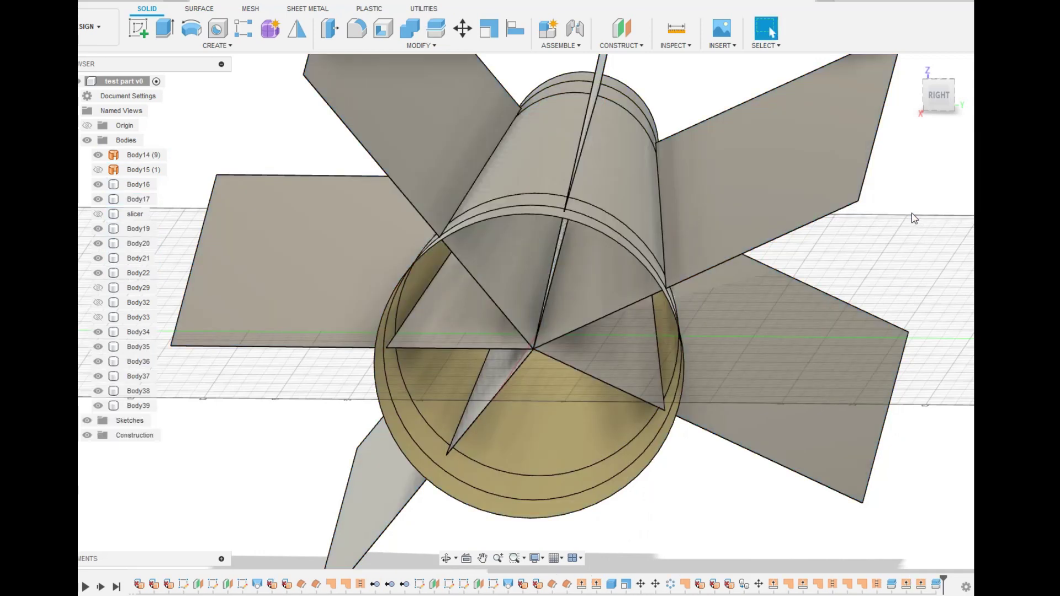
Step: Remove the six cut-off plate pieces outside the tapered surface, Body34 through Body39
left_click(138, 406)
left_click(138, 332, "shift")
right_click(143, 338)
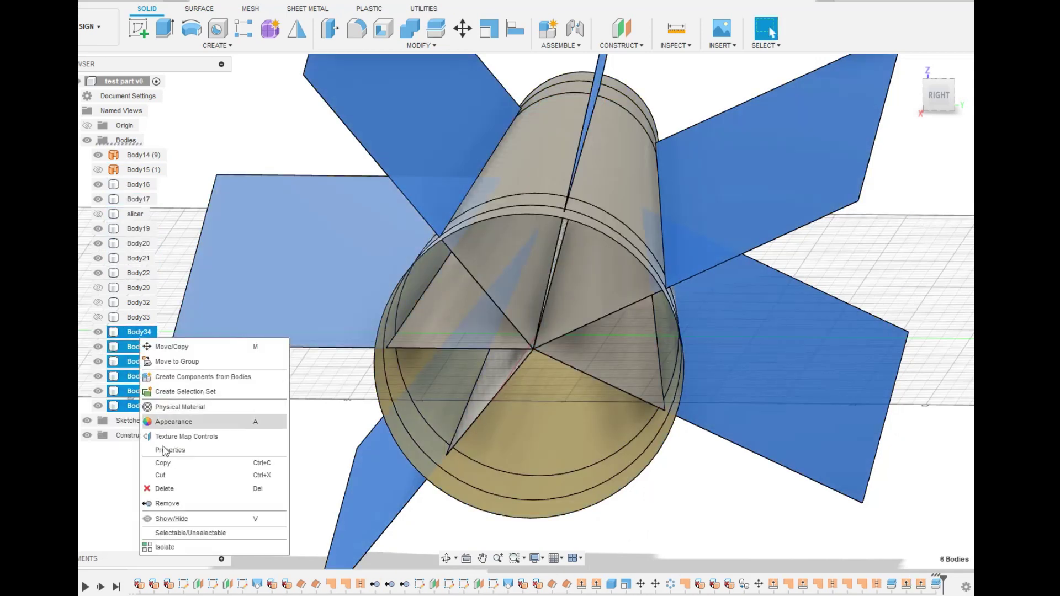
left_click(191, 504)
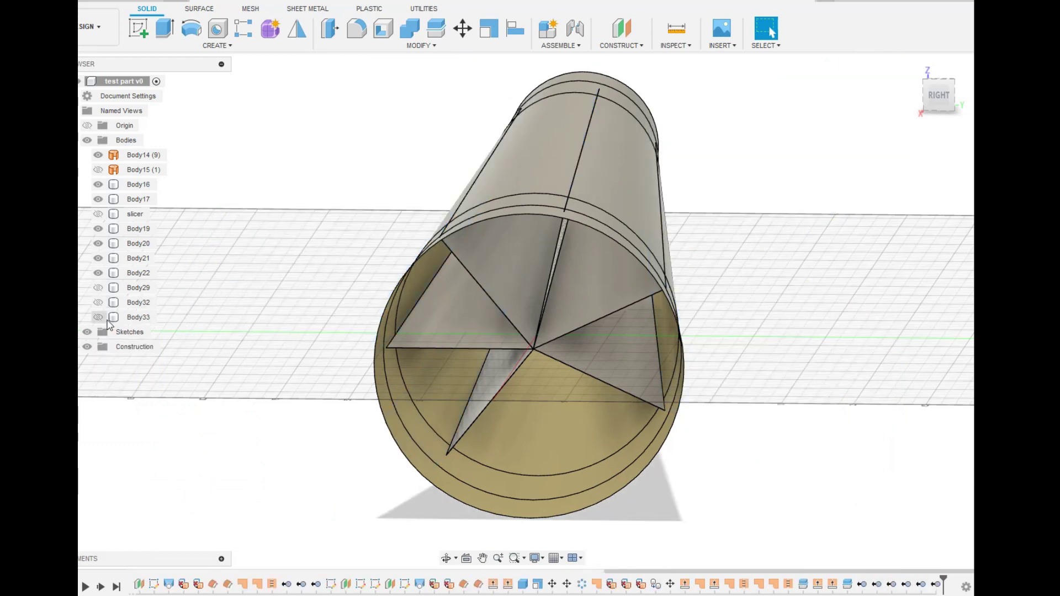
Step: Check Body29 against the trimmed plates, hide it and surface Body14, and show the slicer plate again
left_click(105, 288)
left_click(100, 287)
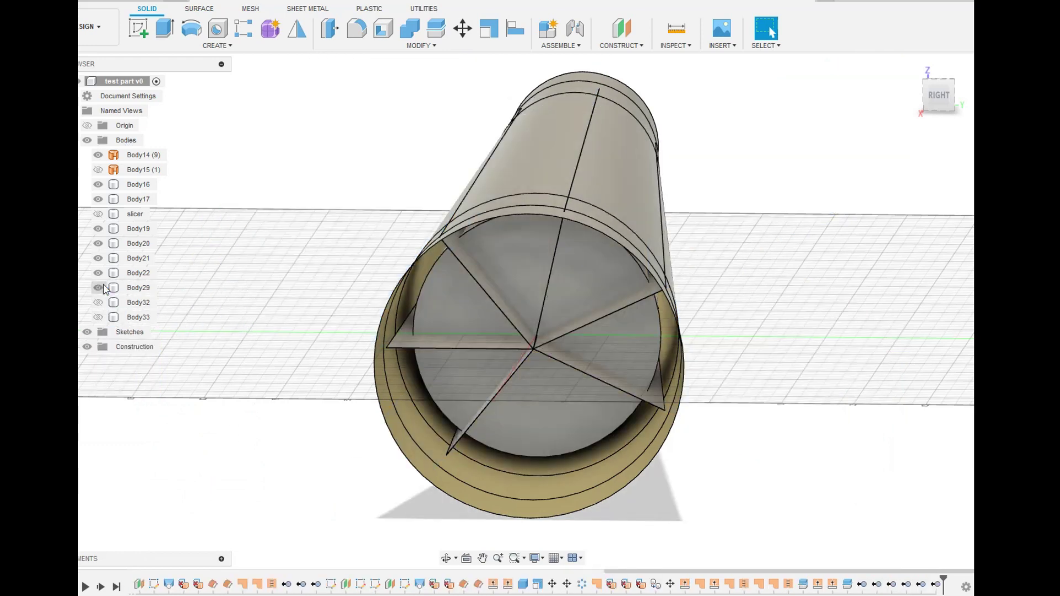
left_click(100, 287)
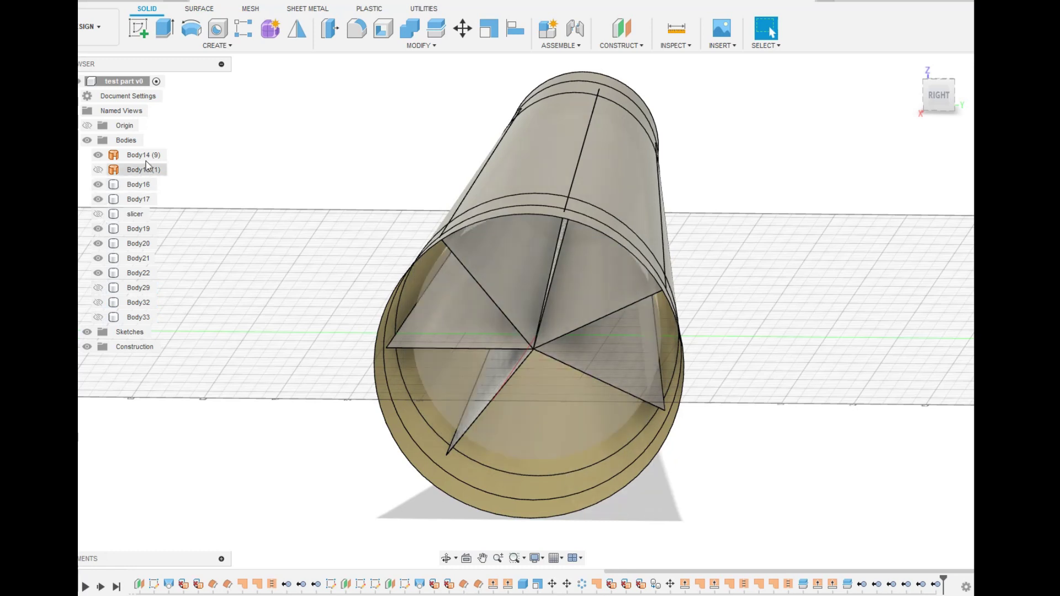
left_click(101, 156)
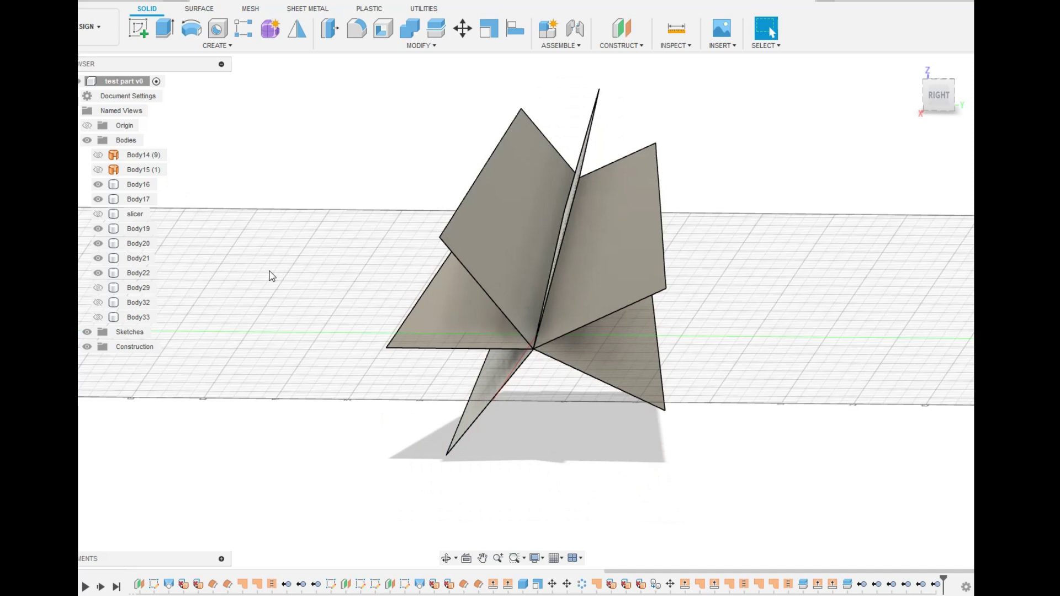
left_click(101, 214)
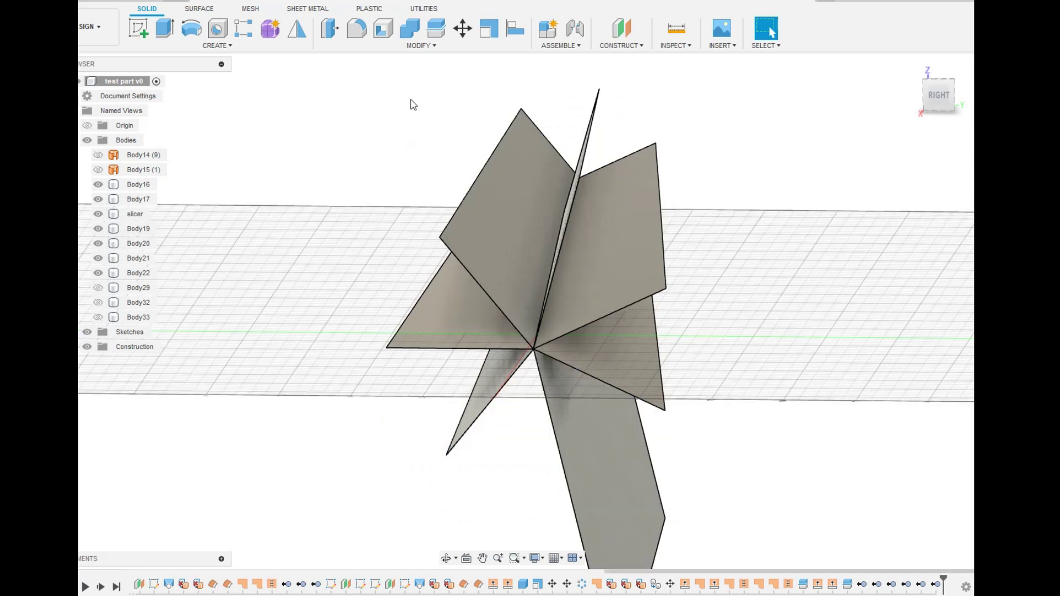
Step: Join the six trimmed plates to the slicer plate as the target body, without keeping the tools
left_click(415, 35)
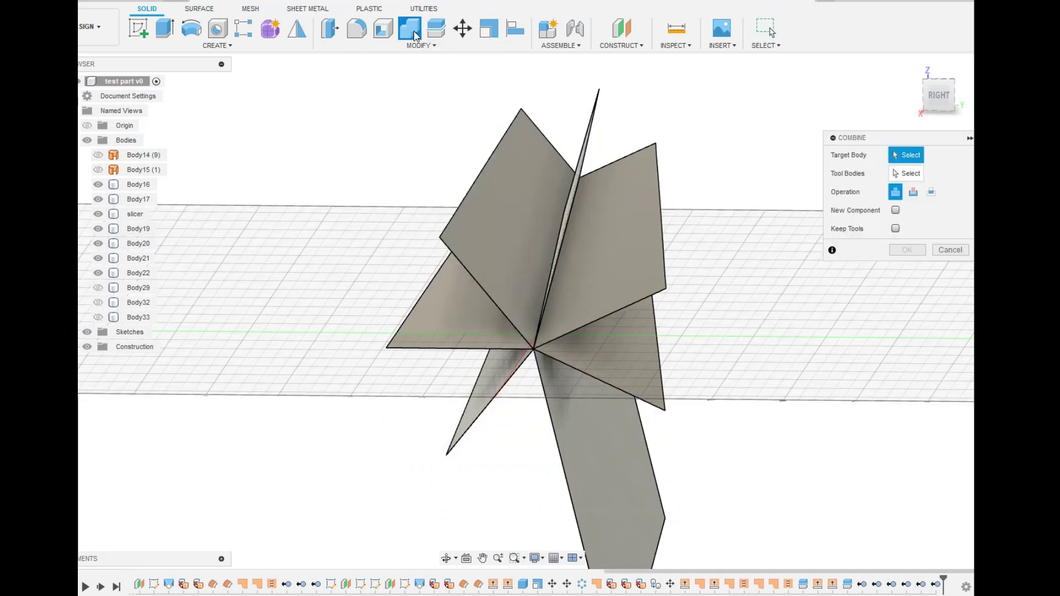
left_click(135, 214)
left_click(138, 199)
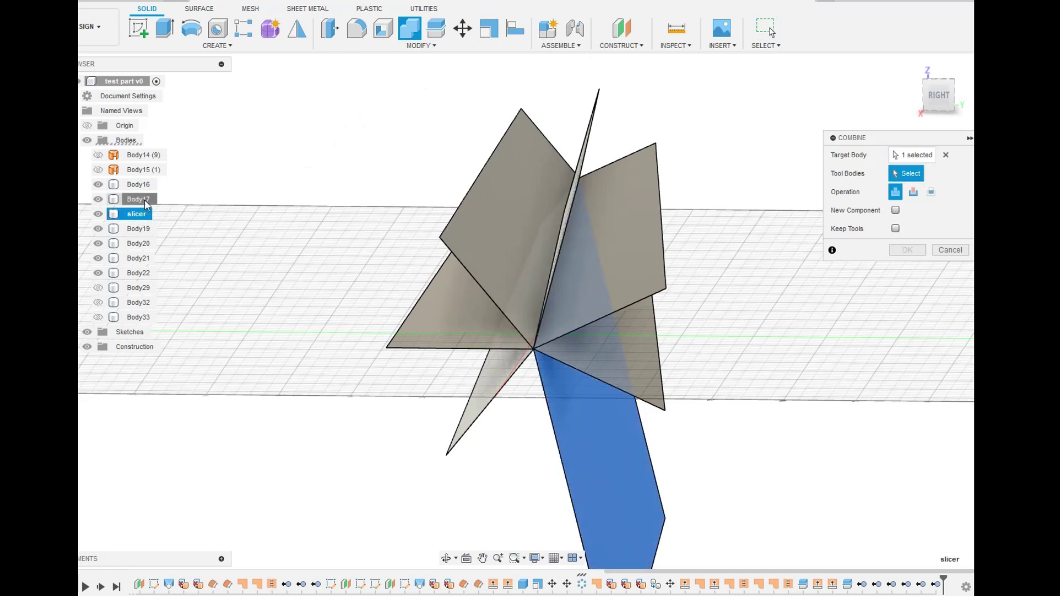
left_click(138, 229)
left_click(138, 243)
left_click(138, 258)
left_click(139, 272)
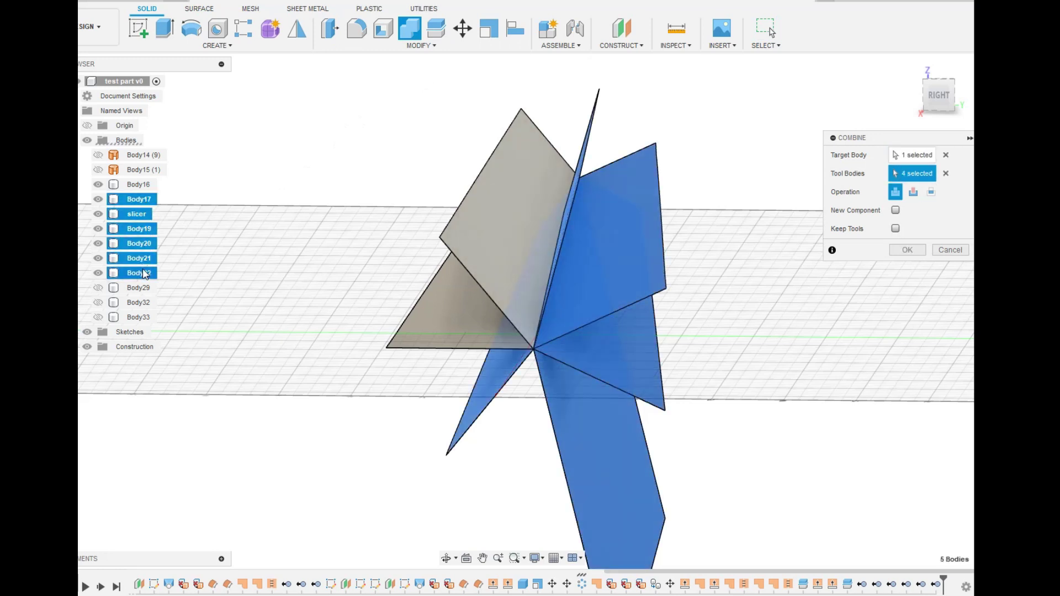
left_click(138, 185)
left_click(917, 250)
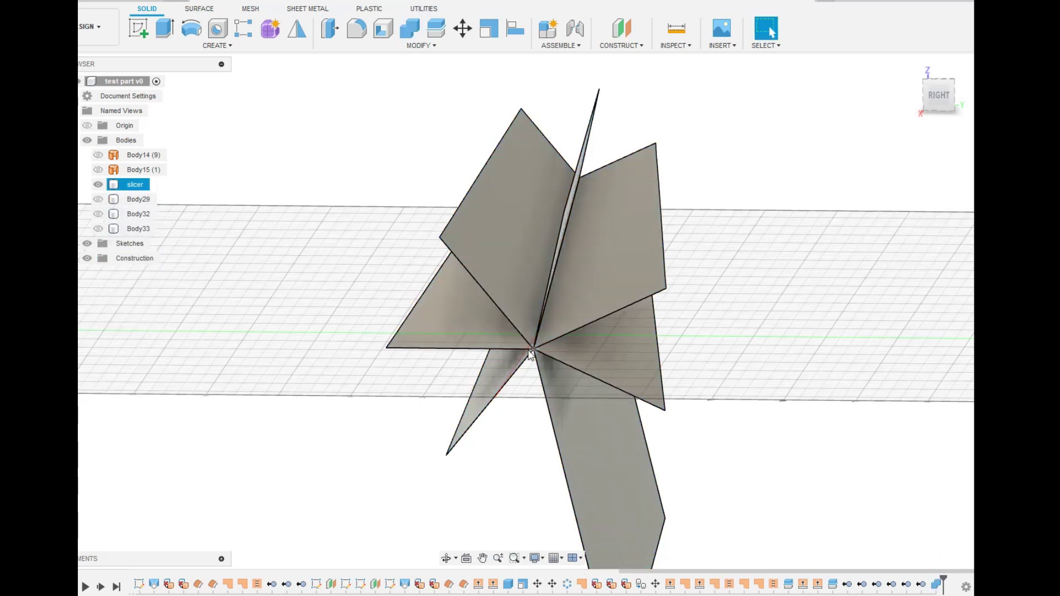
Step: Show the walled tube Body33 together with the combined slicer and inspect how the plates cross its wall
left_click(101, 230)
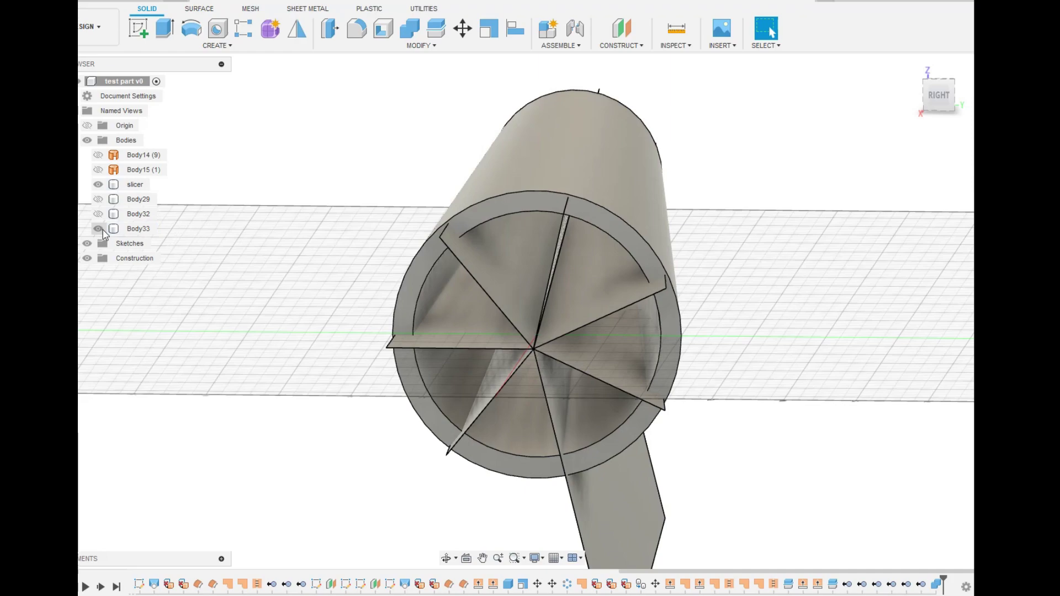
left_click(446, 557)
left_click_drag(421, 506, 430, 486)
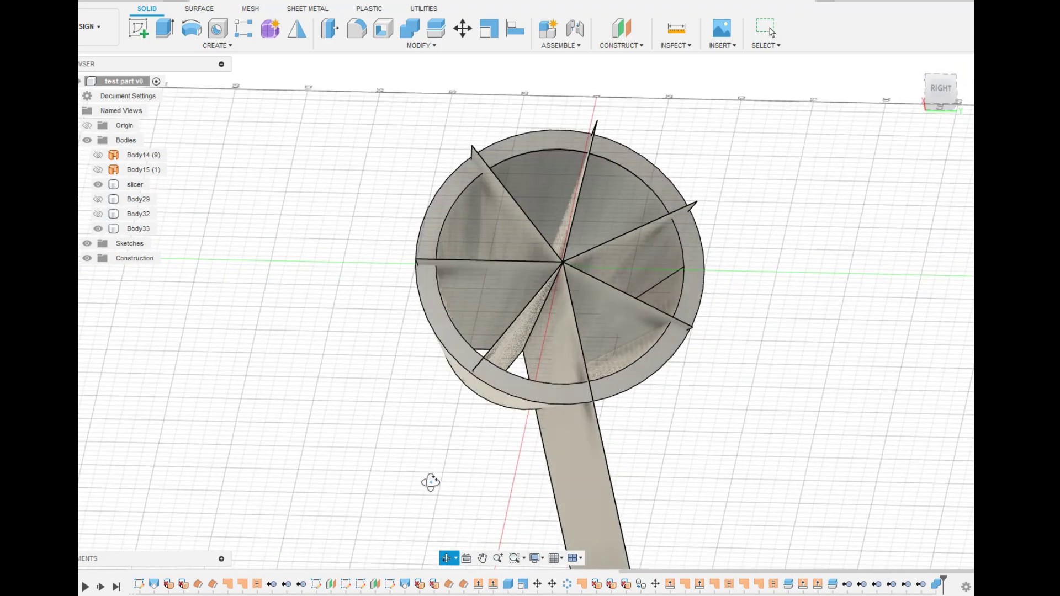
Step: Split the walled tube Body33 with the slicer body as the splitting tool, without extending the tool
left_click_drag(431, 482, 416, 497)
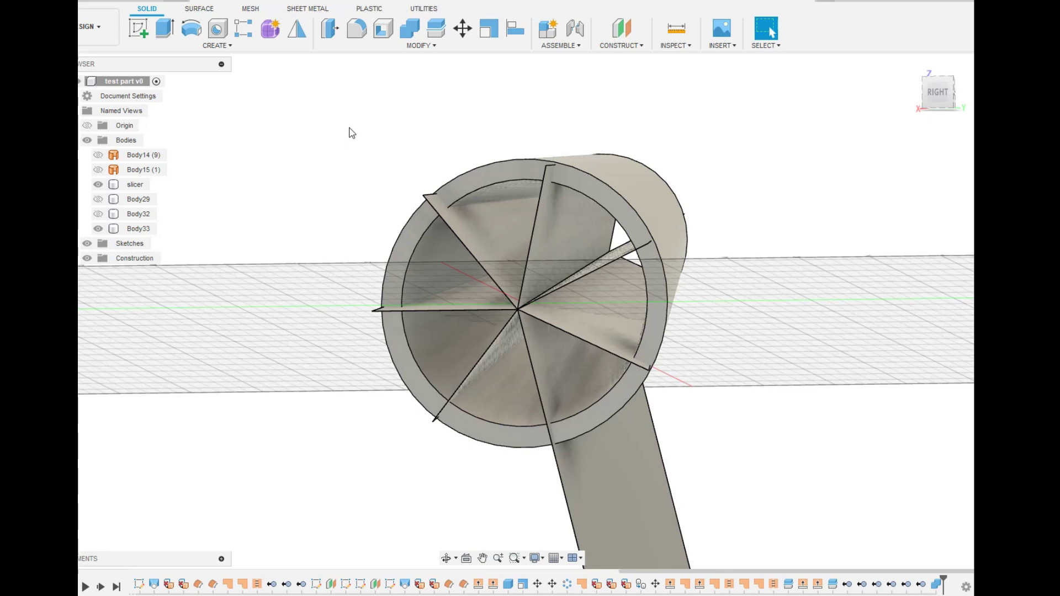
left_click(440, 31)
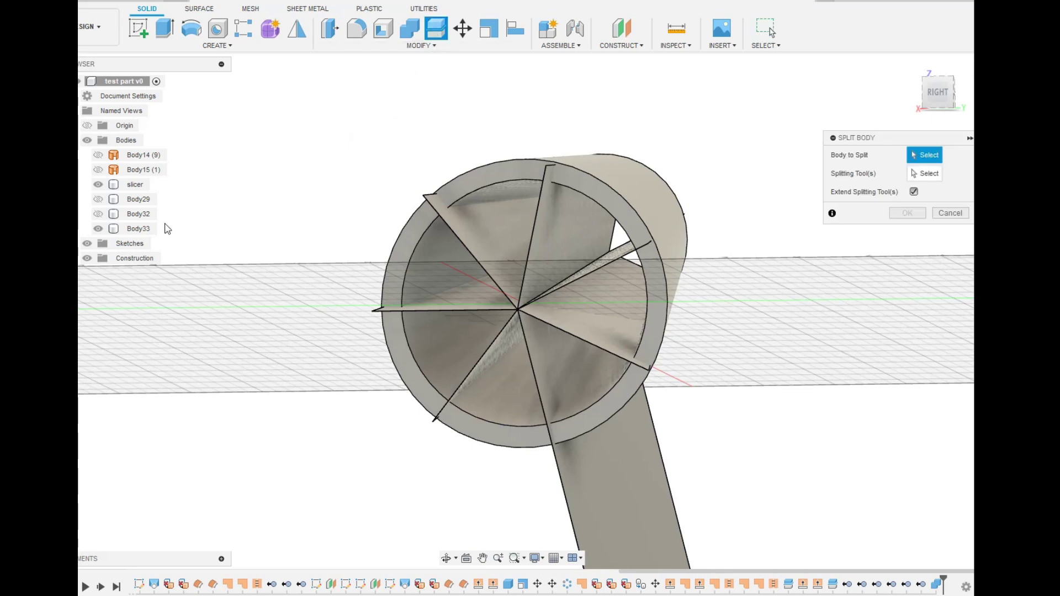
left_click(138, 228)
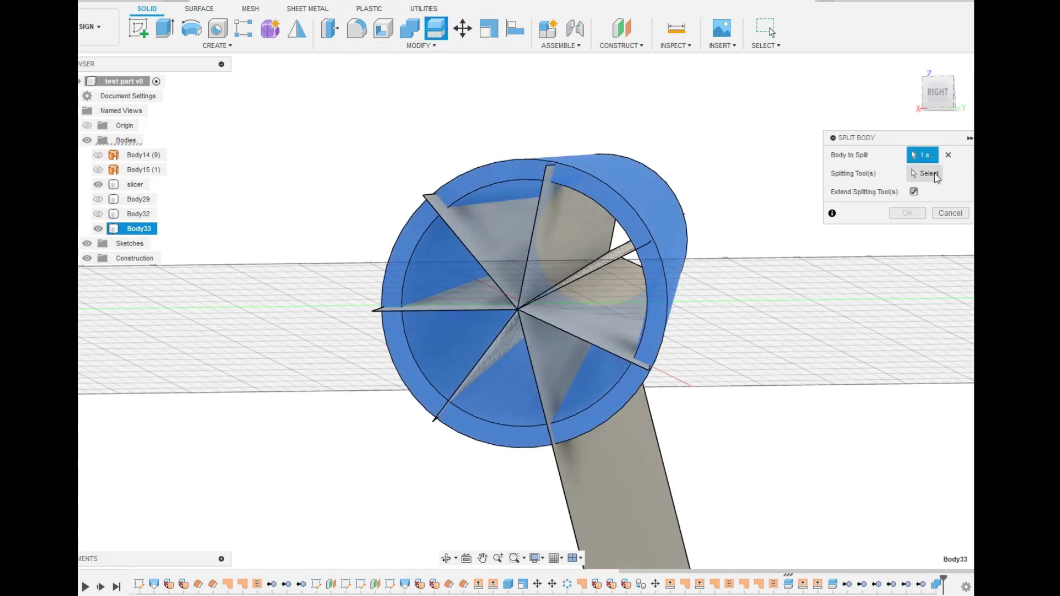
left_click(932, 174)
left_click(135, 185)
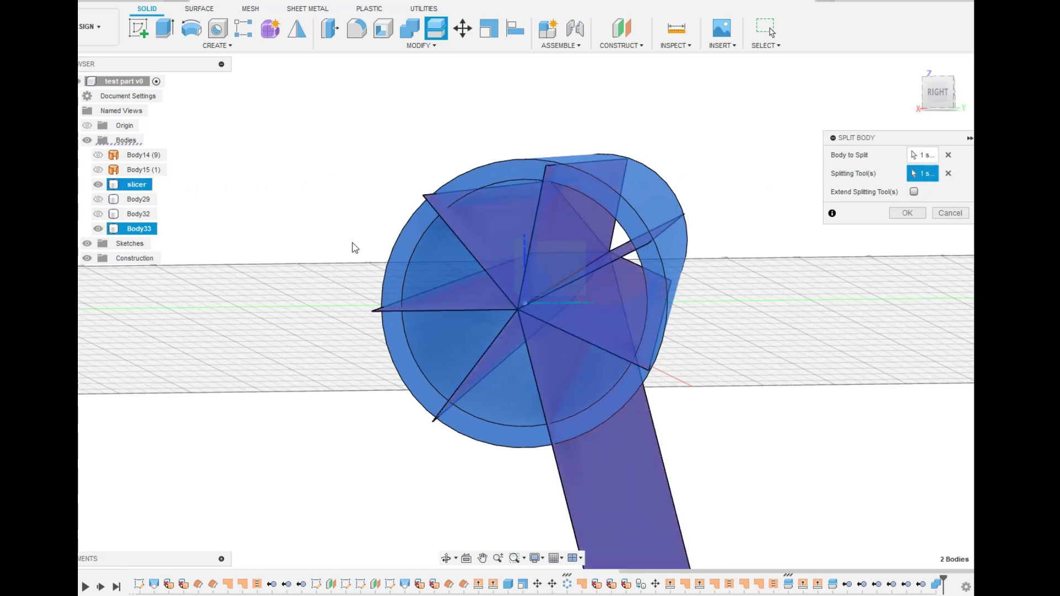
left_click(907, 213)
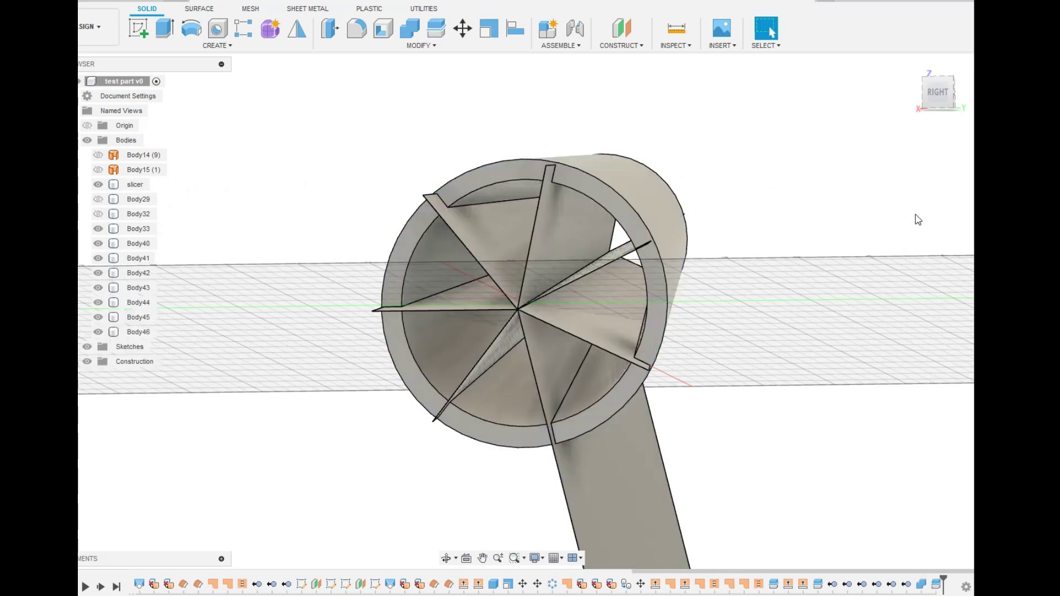
Step: Compare the resulting tube pieces and hide all of them and the slicer except Body46
left_click(98, 331)
left_click(99, 317)
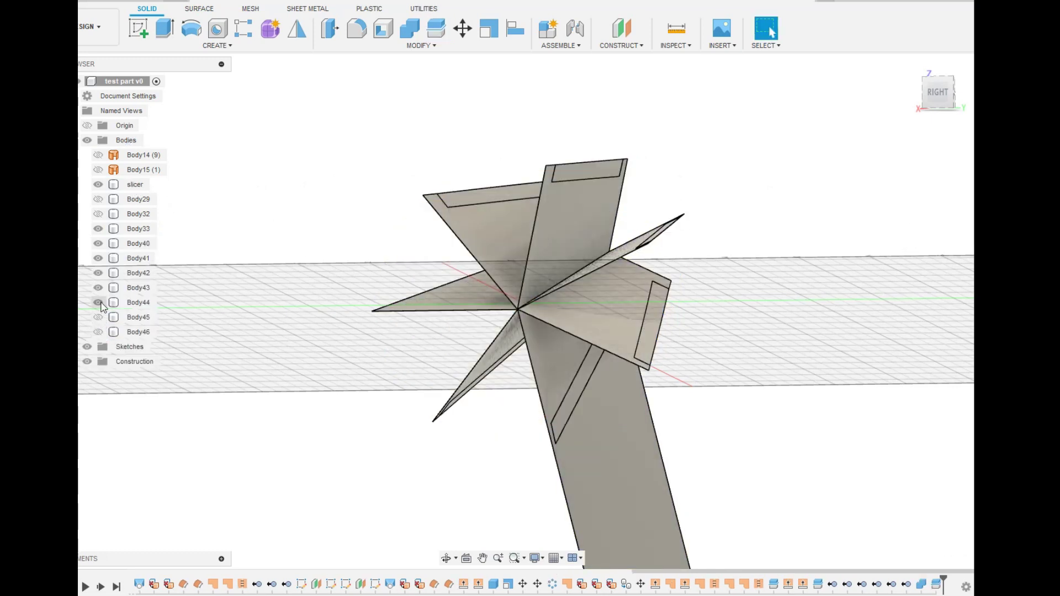
left_click(98, 332)
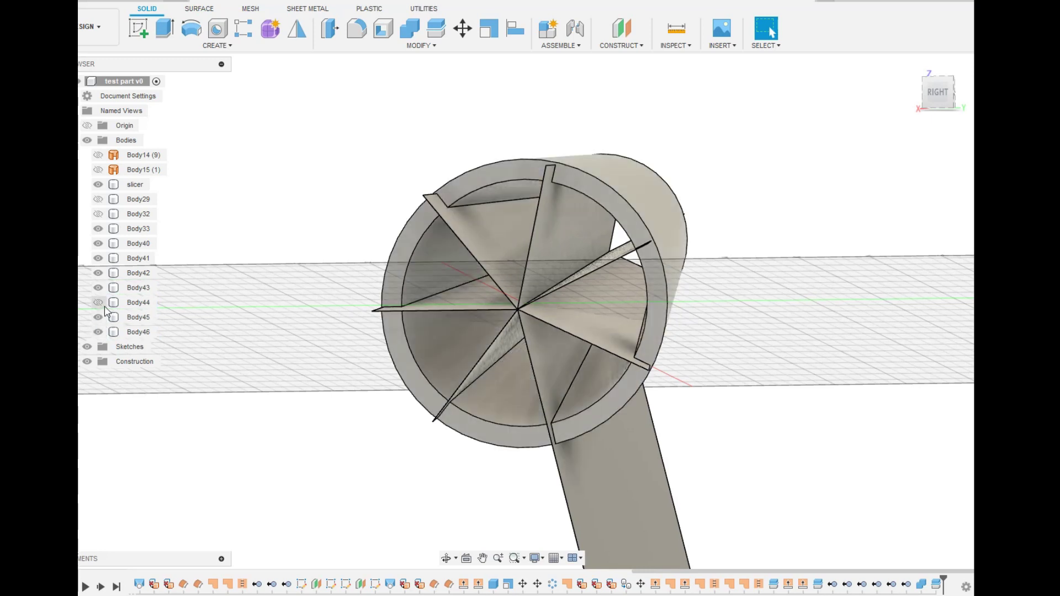
left_click(99, 317)
left_click(102, 288)
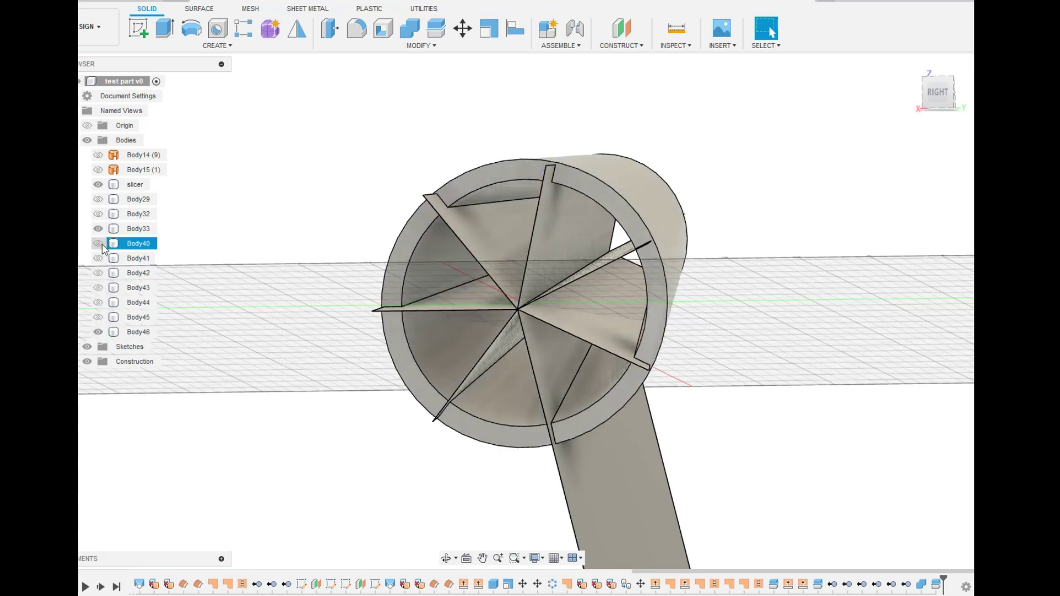
left_click(99, 229)
left_click(98, 185)
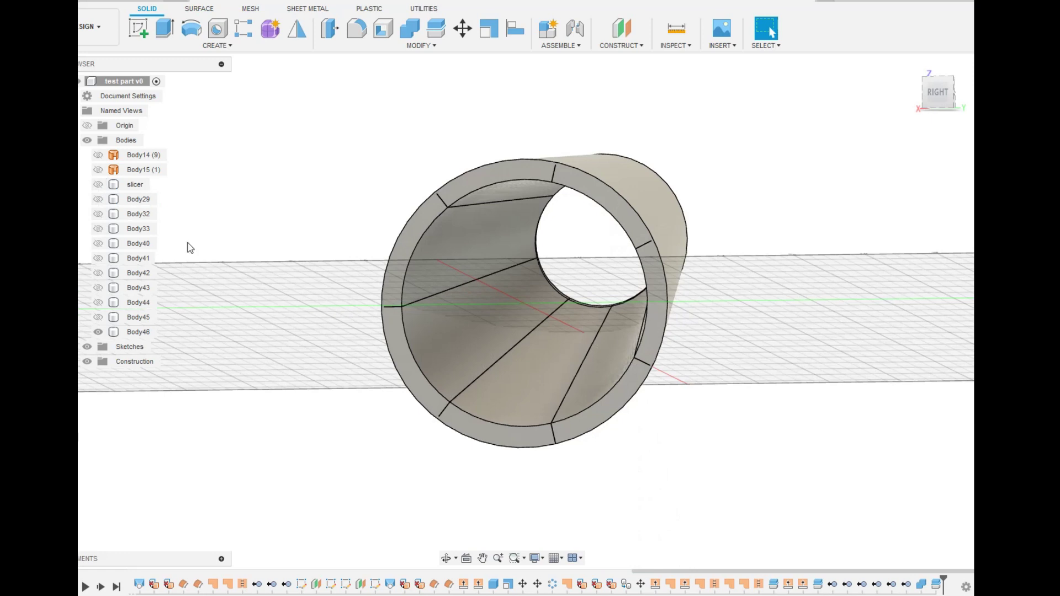
Step: Examine Body46 with a section analysis cutting from its ring-shaped end face to 55 mm, without keeping the analysis
left_click(674, 45)
left_click(711, 170)
left_click(501, 426)
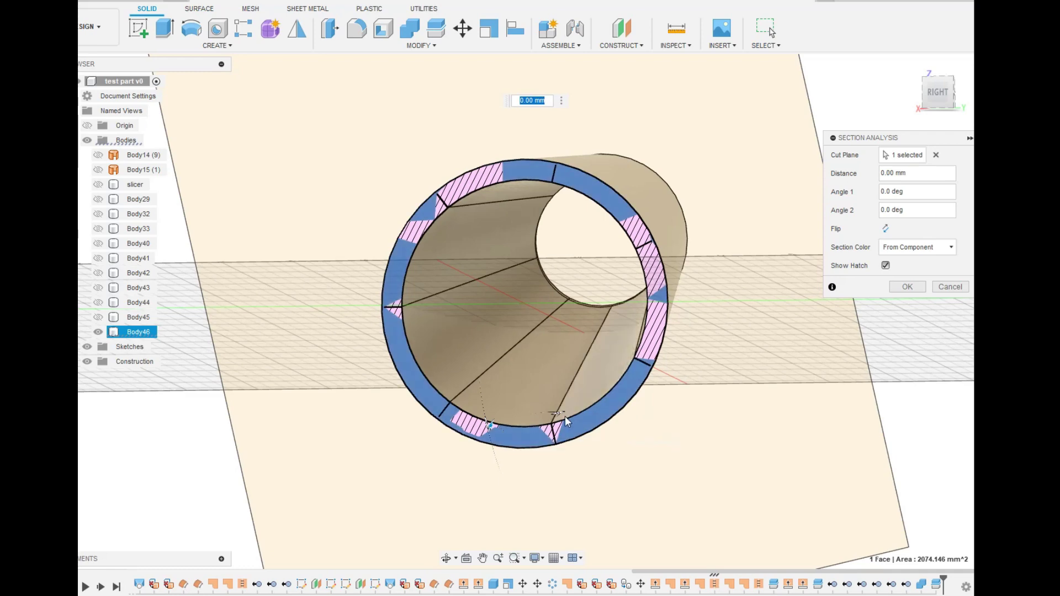
mouse_move(495, 421)
left_mouse_down()
mouse_move(487, 367)
mouse_move(480, 383)
mouse_move(528, 407)
mouse_move(592, 407)
mouse_move(511, 427)
mouse_move(468, 419)
left_mouse_up()
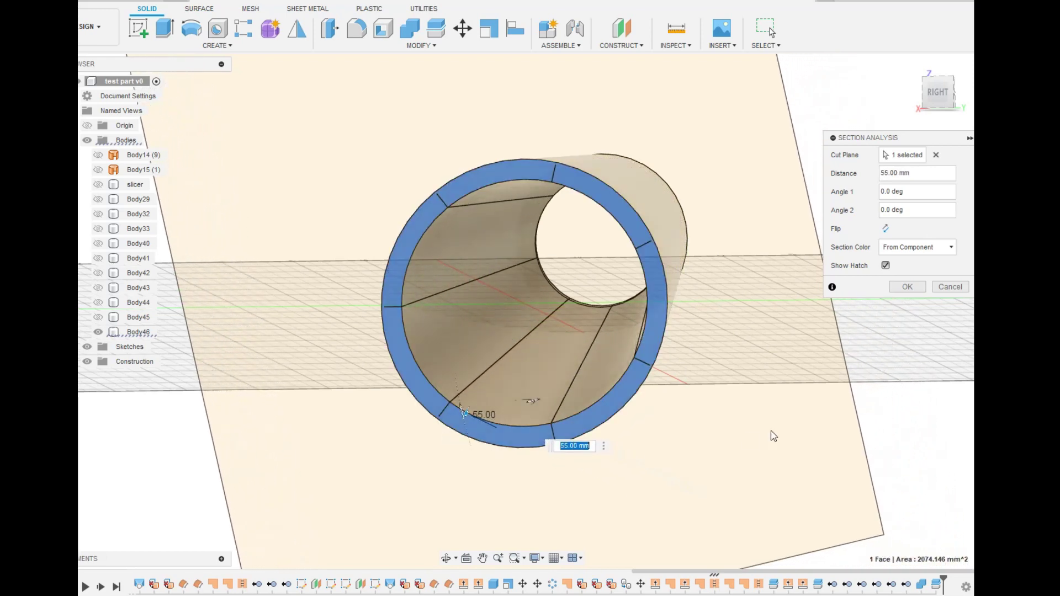
left_click(949, 287)
Step: Export Body46 for 3D printing as a high-refinement binary STL in millimetres, without sending it to a print utility
left_click(86, 12)
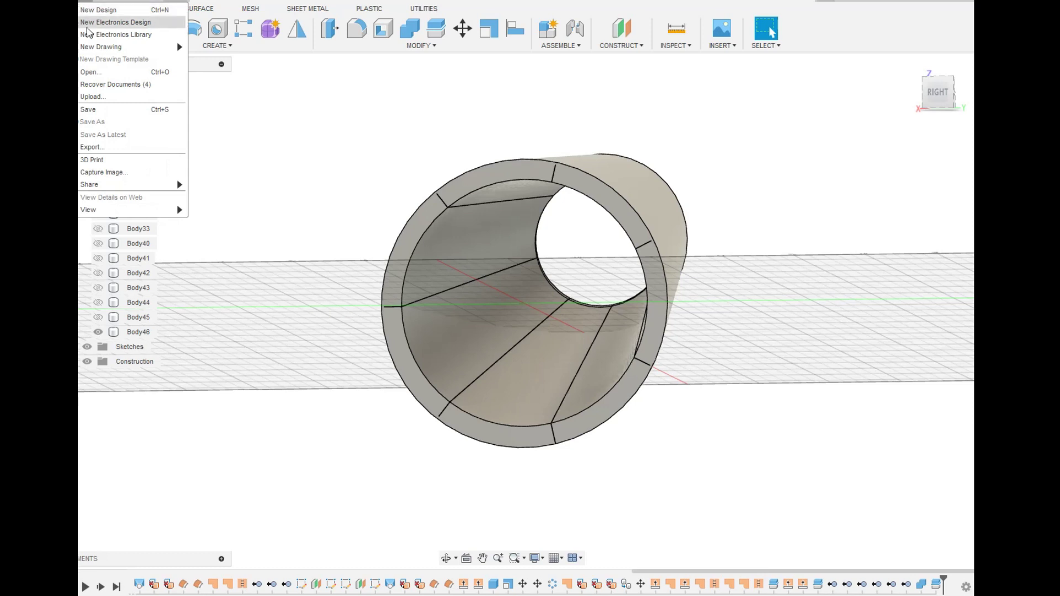
left_click(105, 159)
left_click(145, 333)
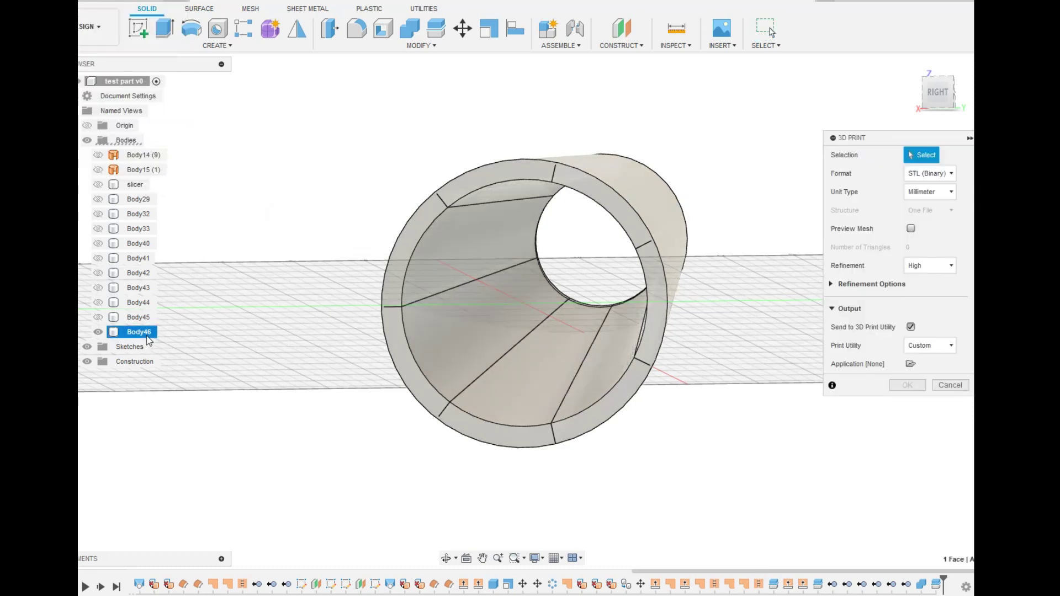
left_click(911, 329)
left_click(910, 348)
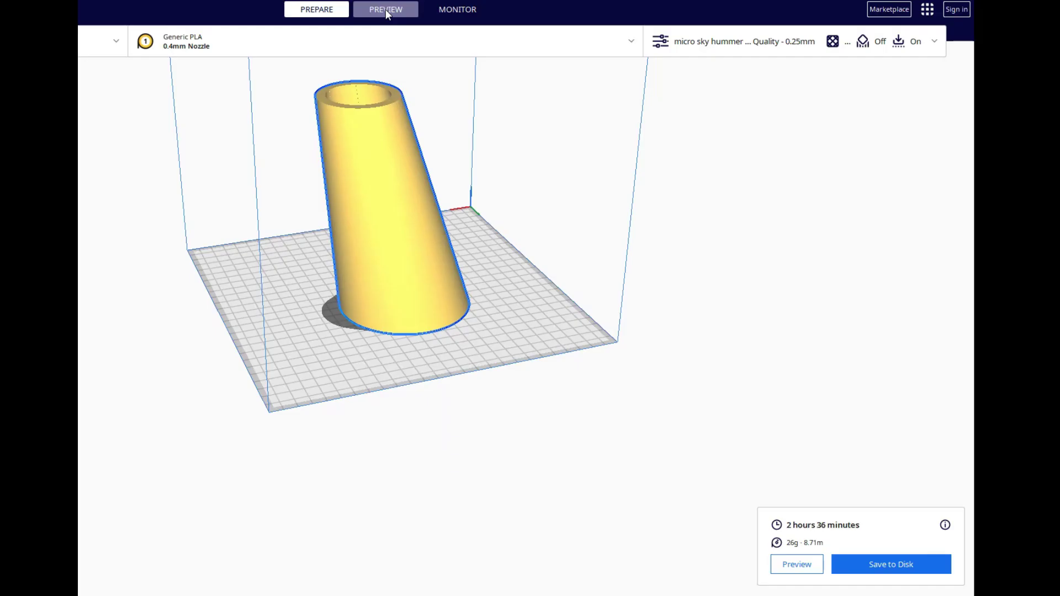
Step: Switch to the sliced tube in Cura, preview its layers and examine the slits and the internal ribs in the wall
left_click(386, 9)
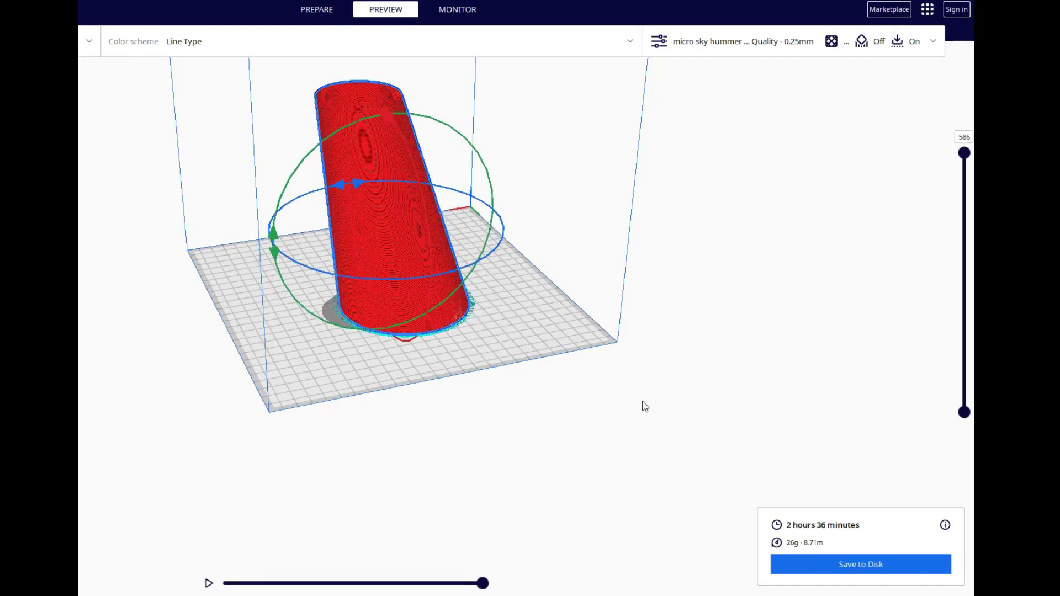
right_click_drag(641, 407, 367, 369)
scroll(367, 369, "up", 10)
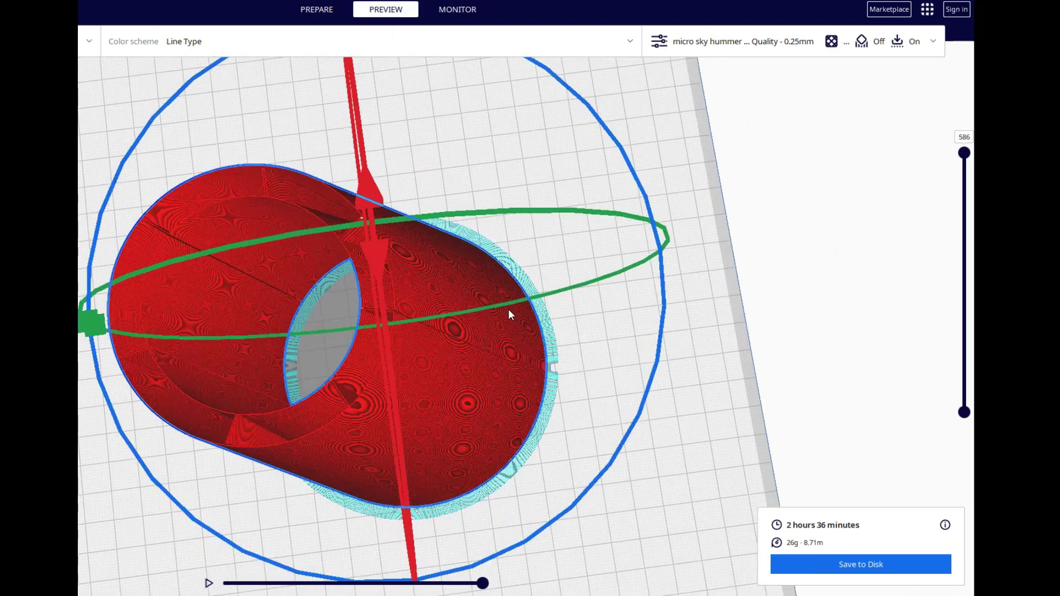
right_click_drag(710, 318, 866, 312)
left_click(248, 430)
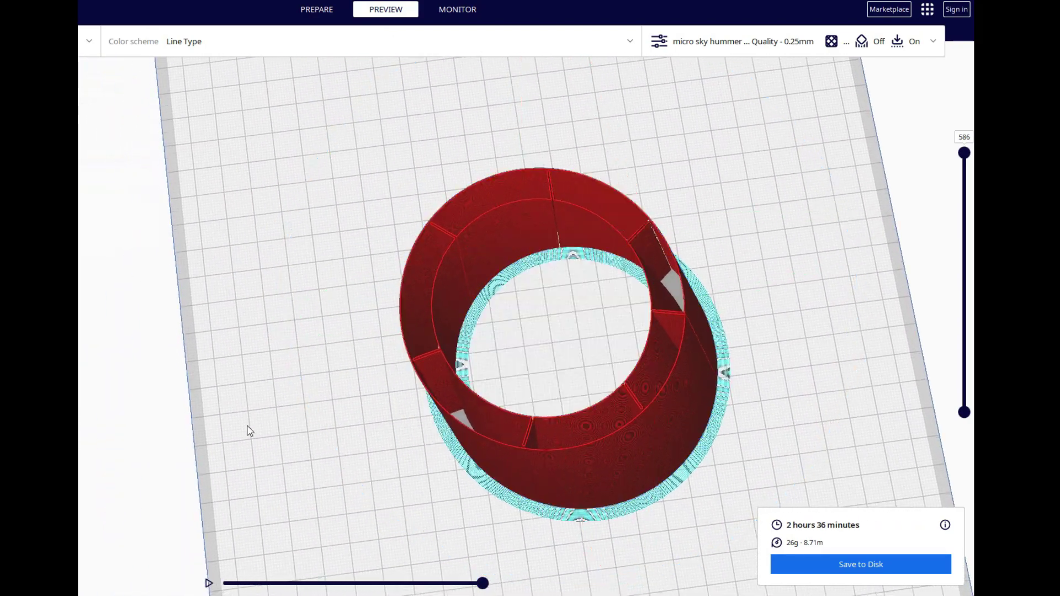
right_click_drag(482, 392, 499, 382)
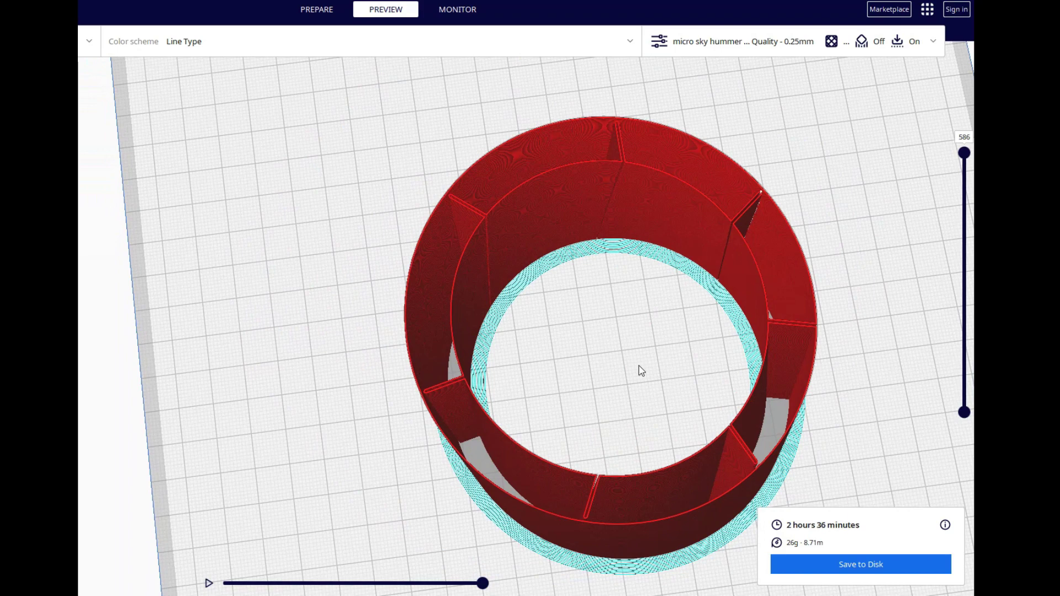
right_click_drag(639, 367, 763, 479)
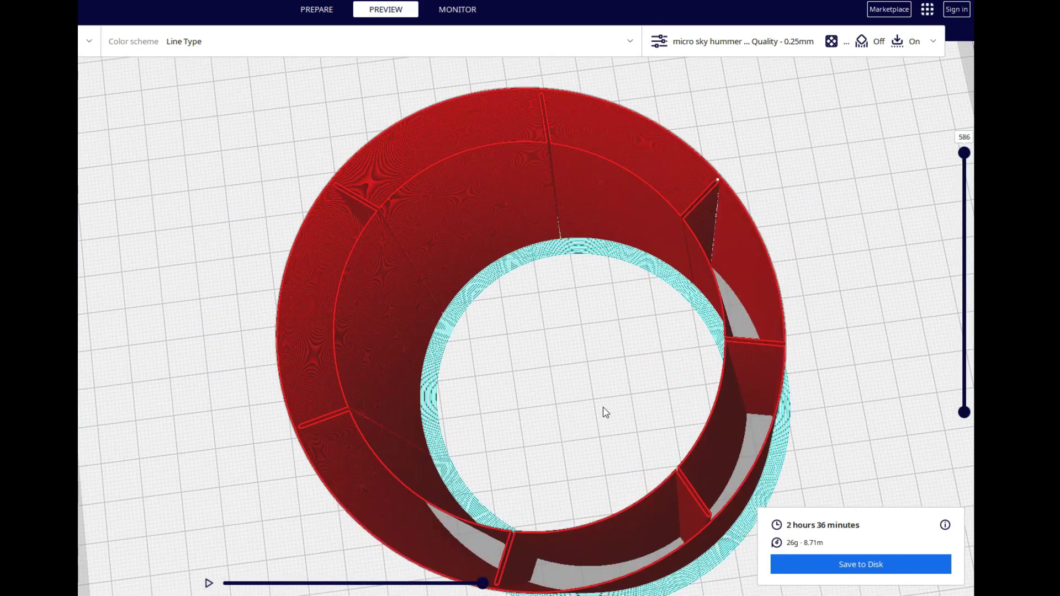
right_click_drag(605, 412, 374, 521)
left_click(210, 585)
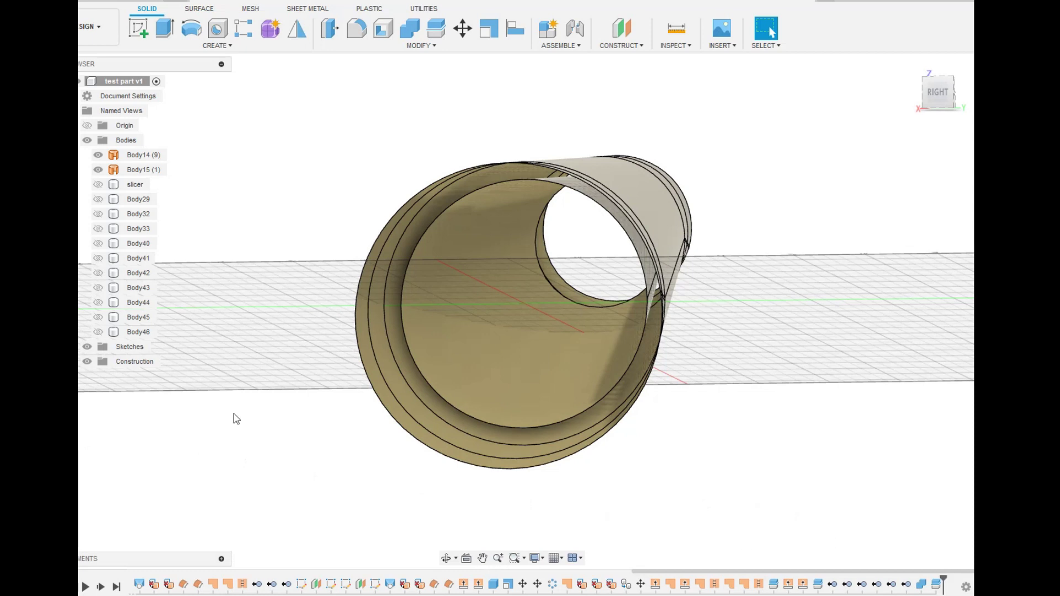
Step: Back in the Fusion design, show Body46 and hide the surfaces Body14 and Body15
left_click(99, 332)
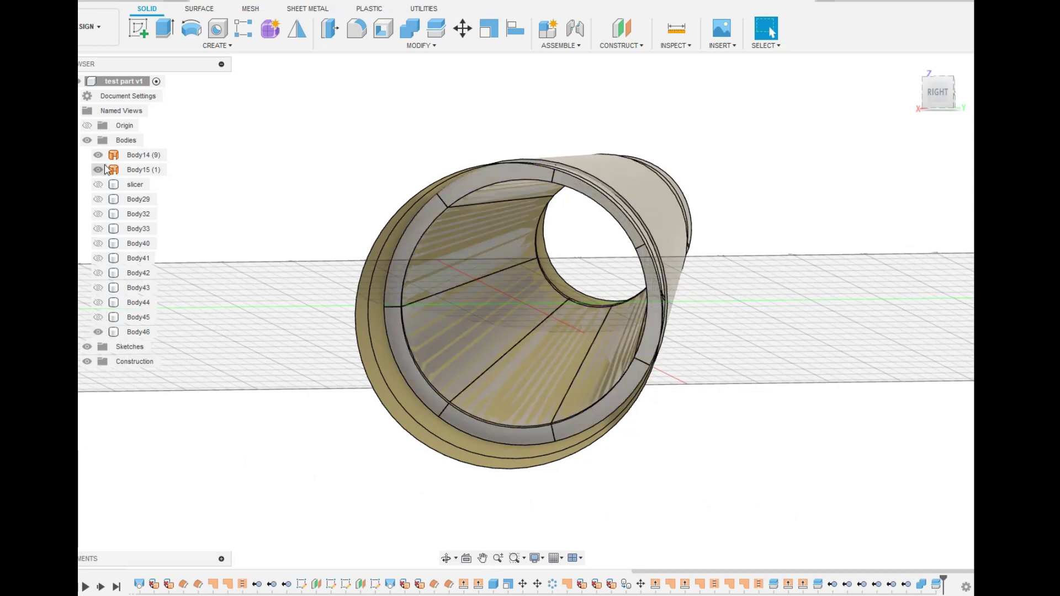
left_click(98, 170)
left_click(98, 154)
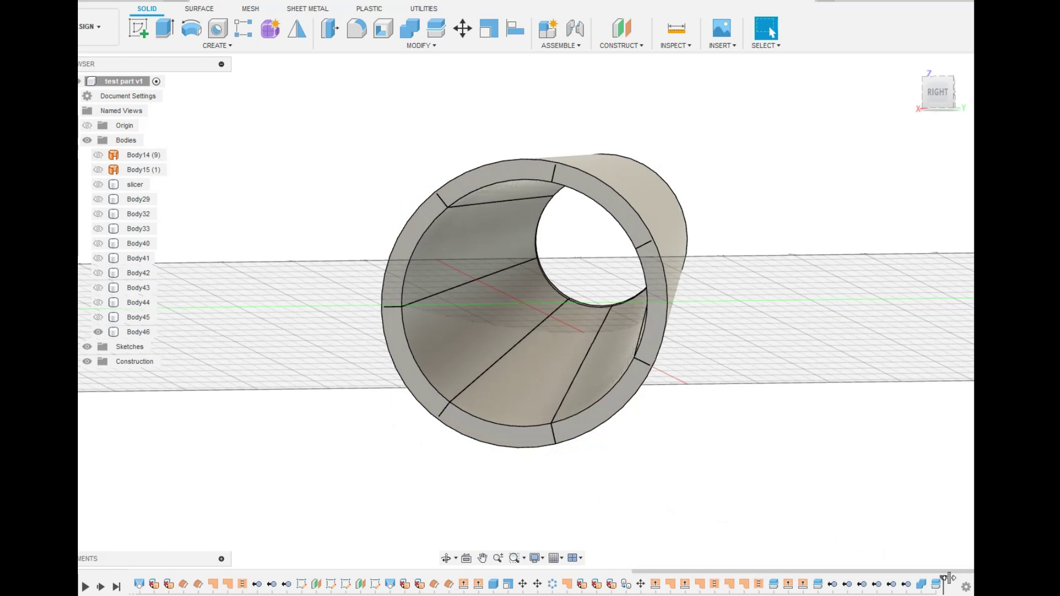
Step: Roll the design history back to just before the tube and plate splits, after Body32 is created
left_click_drag(948, 578, 868, 577)
left_click_drag(660, 578, 650, 577)
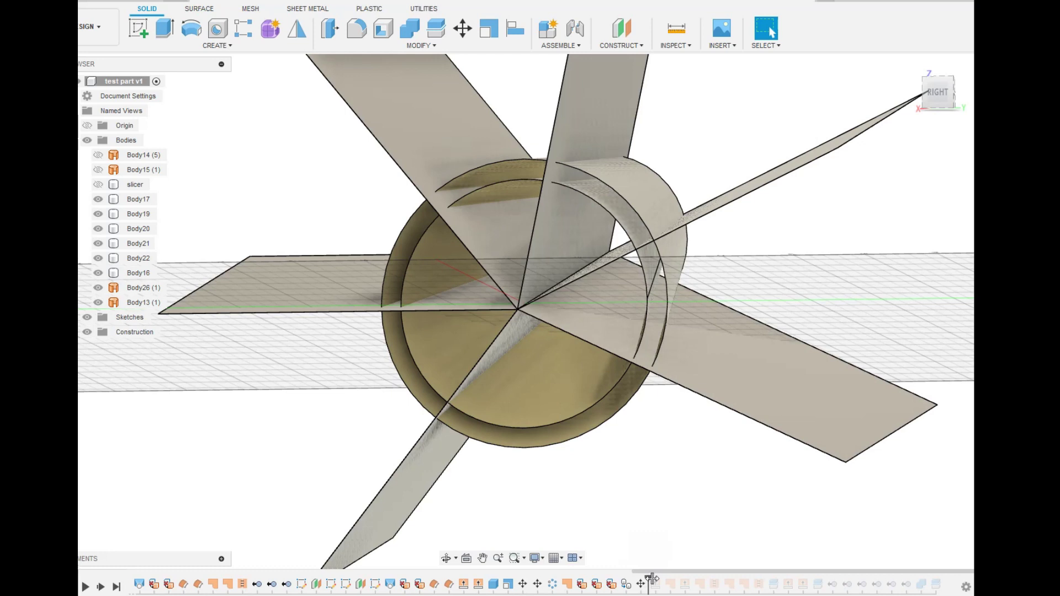
left_click_drag(652, 578, 766, 578)
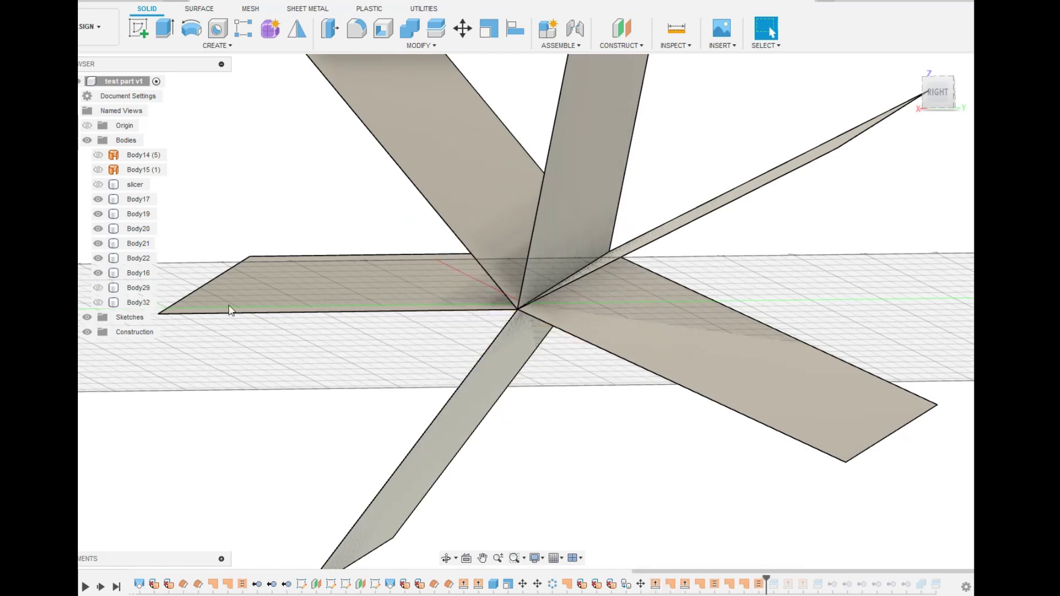
Step: Show the inner solid Body32 on its own, hiding the six radial plates and checking and hiding Body29
left_click(99, 288)
left_click(99, 303)
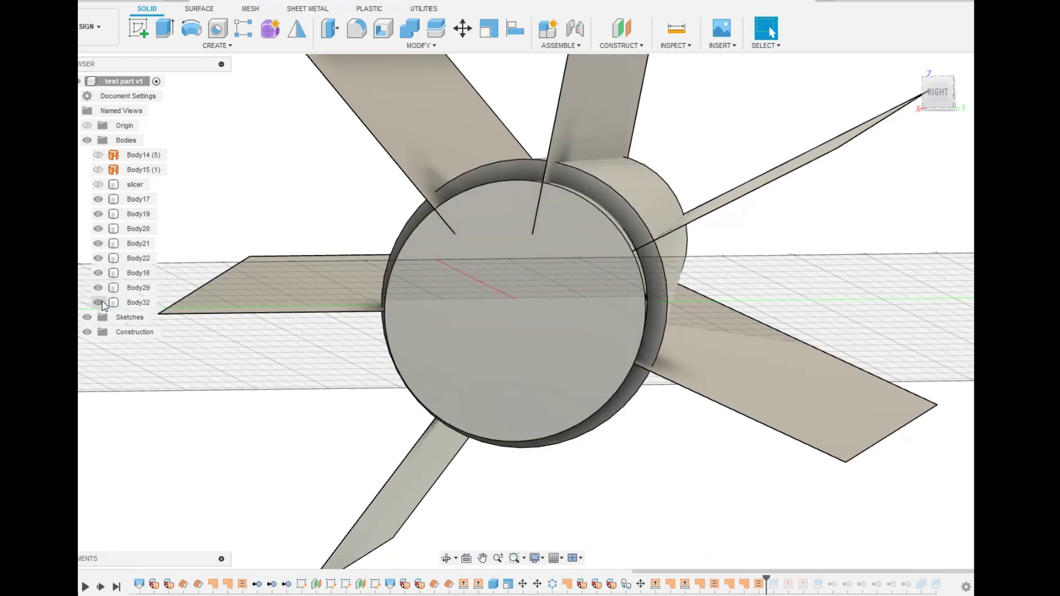
left_click(98, 199)
left_click(98, 214)
left_click(98, 229)
left_click(99, 243)
left_click(99, 258)
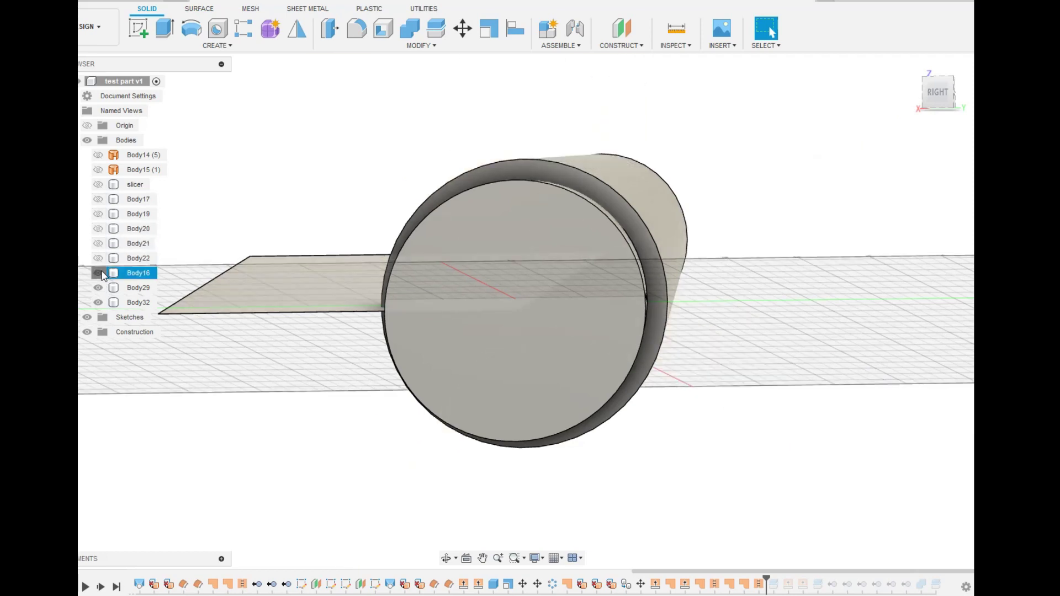
left_click(98, 273)
left_click(99, 287)
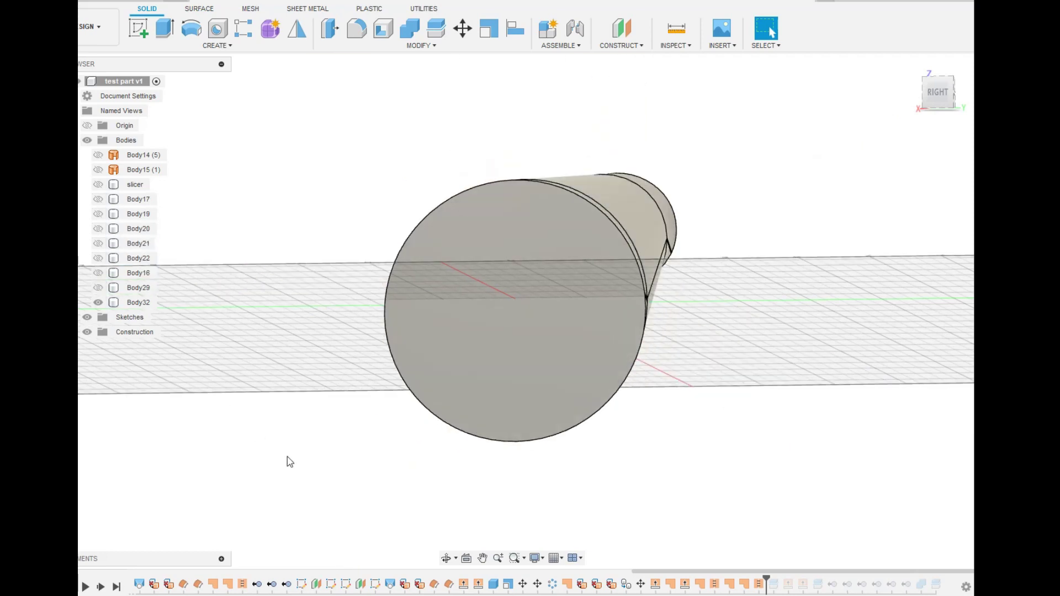
Step: Start a box with a base rectangle of 110 by 45 mm across the lower part of Body32's large end
left_click(447, 558)
left_click_drag(441, 541, 374, 532)
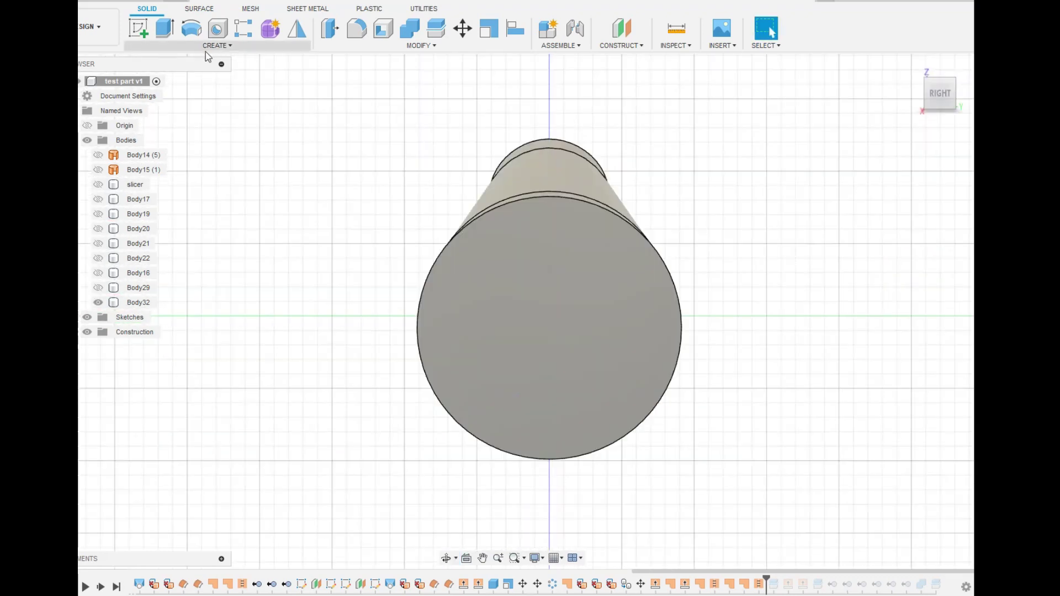
left_click(213, 45)
left_click(202, 221)
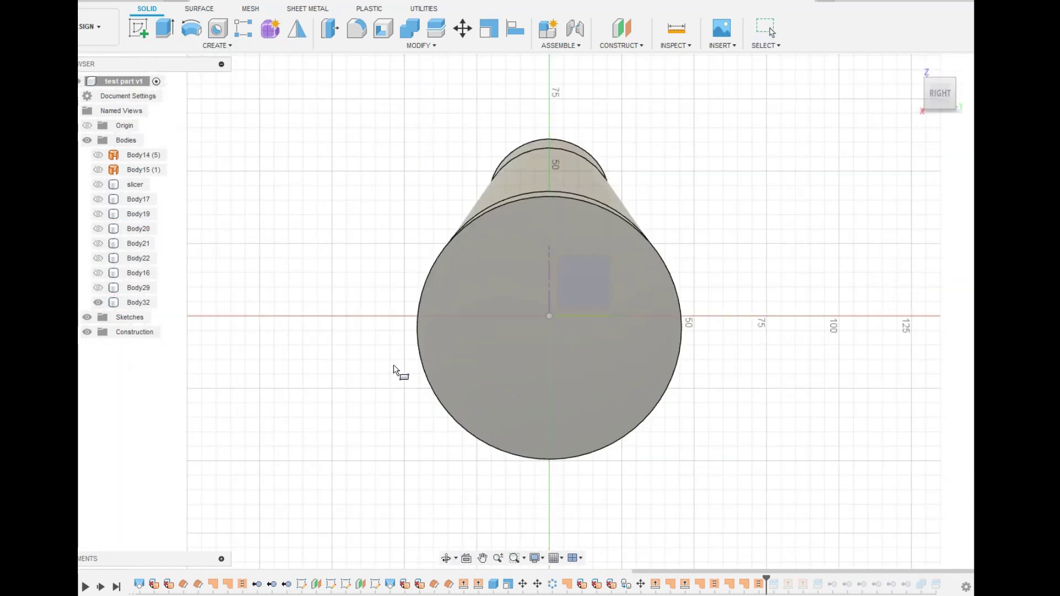
left_click(409, 367)
left_click(405, 361)
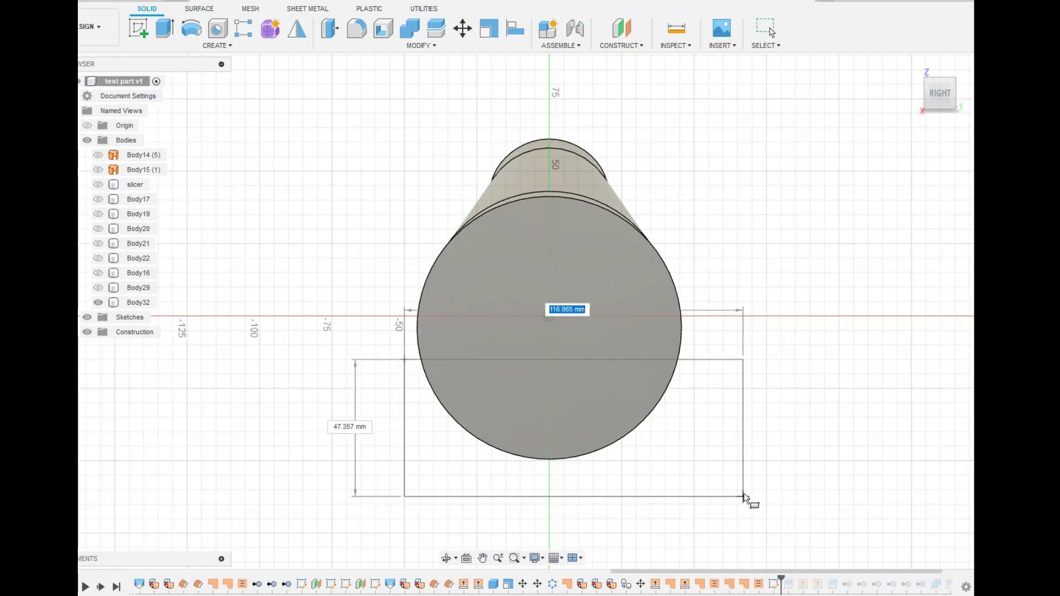
left_click(726, 491)
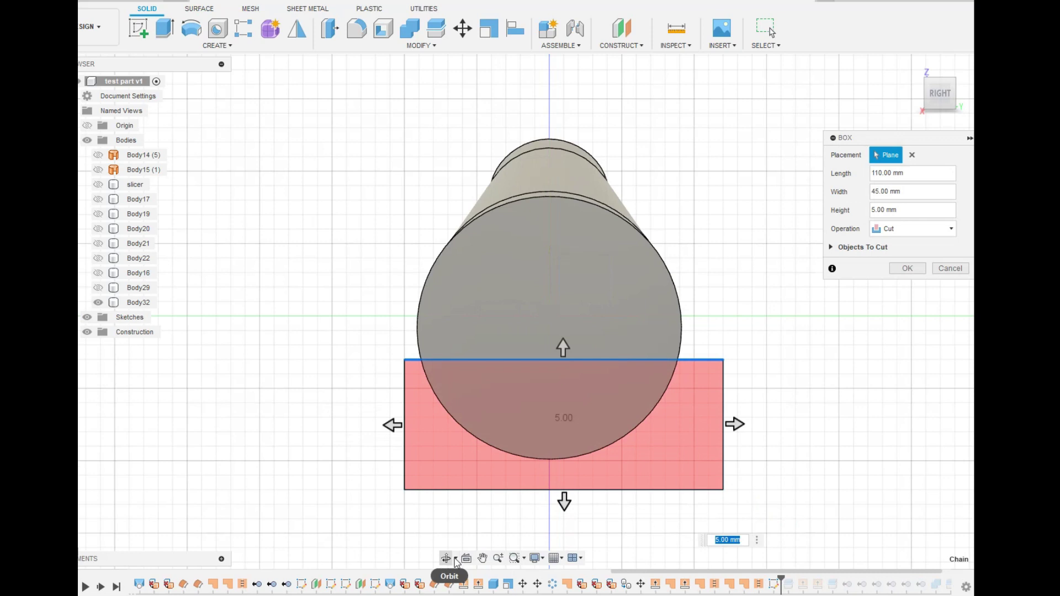
Step: Extend the box to a height of 45 mm past Body32's large end and set its operation to New Body
left_click(446, 557)
left_click_drag(446, 557, 324, 524)
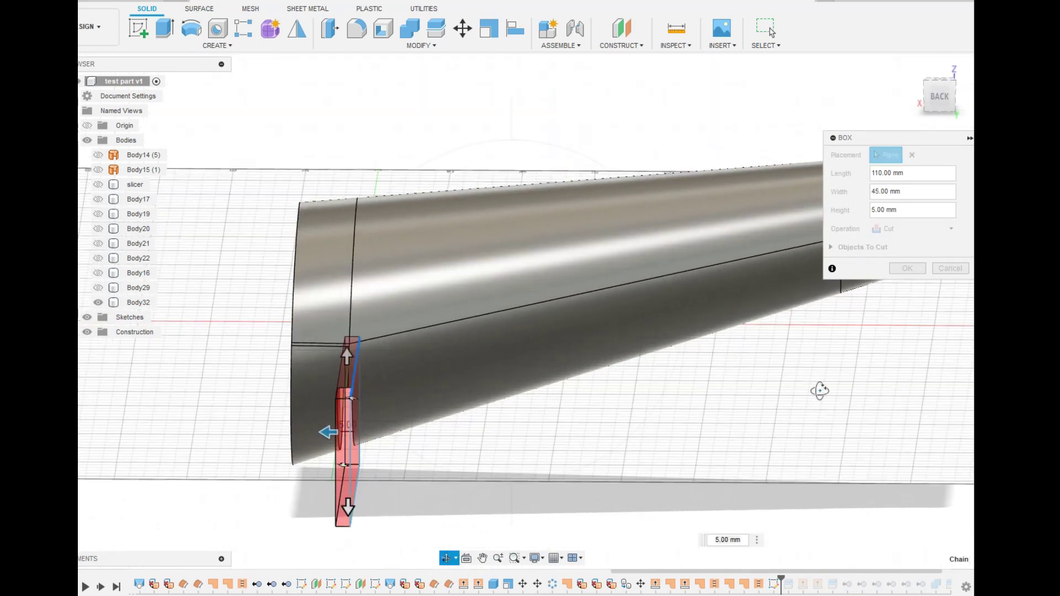
key("Escape")
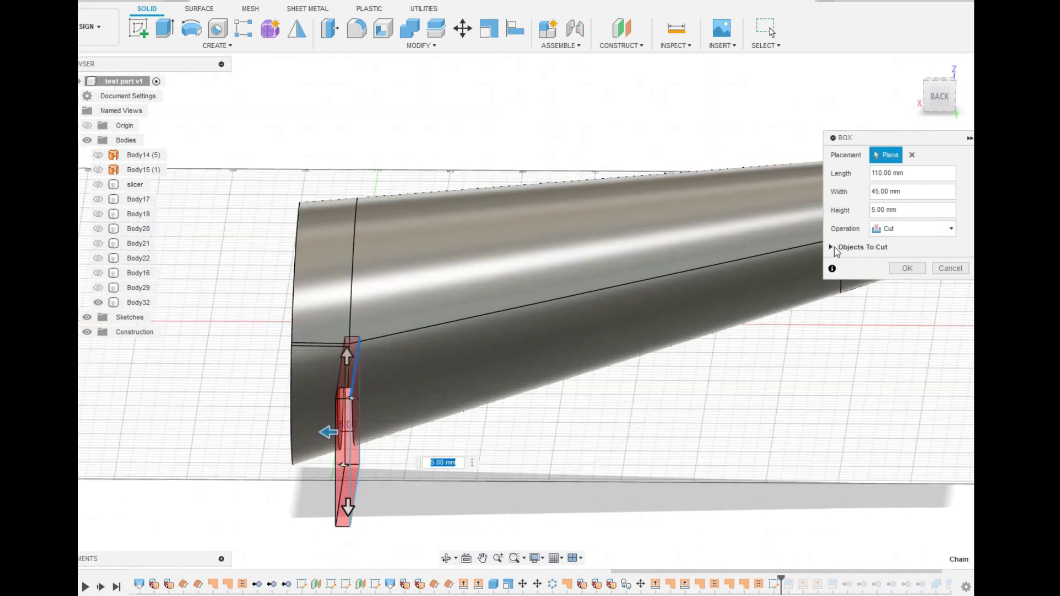
left_click_drag(318, 433, 221, 432)
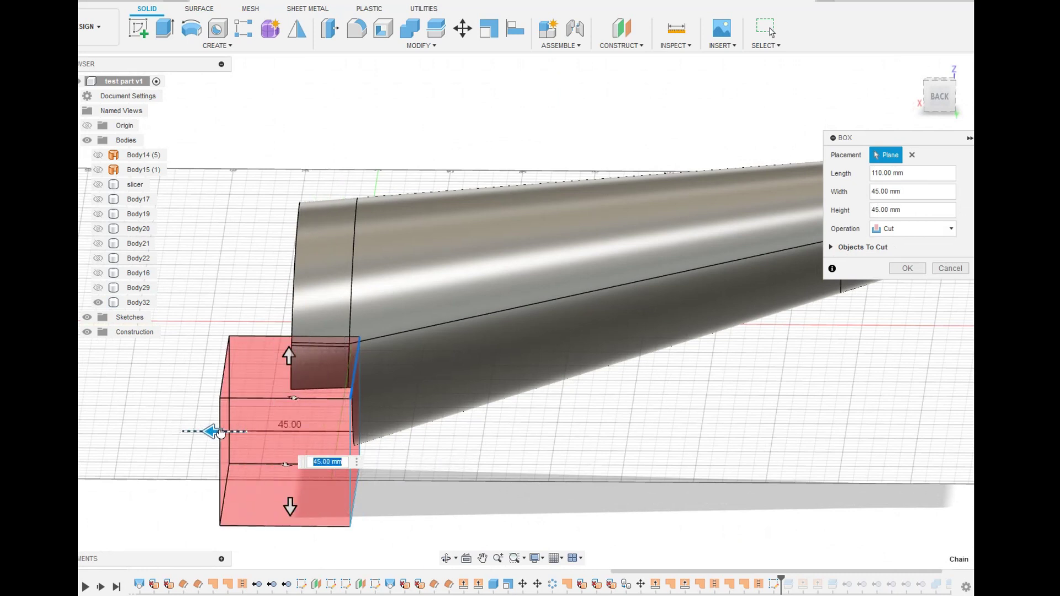
left_click(938, 229)
left_click(908, 278)
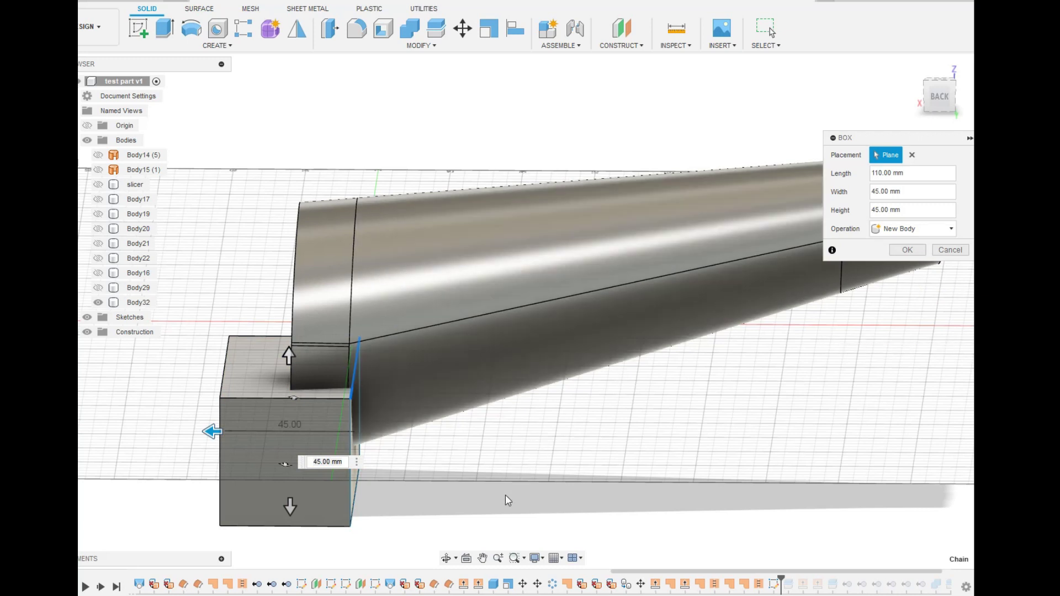
Step: Raise the box's upper side until its width is 55 mm and create the box
left_click(944, 98)
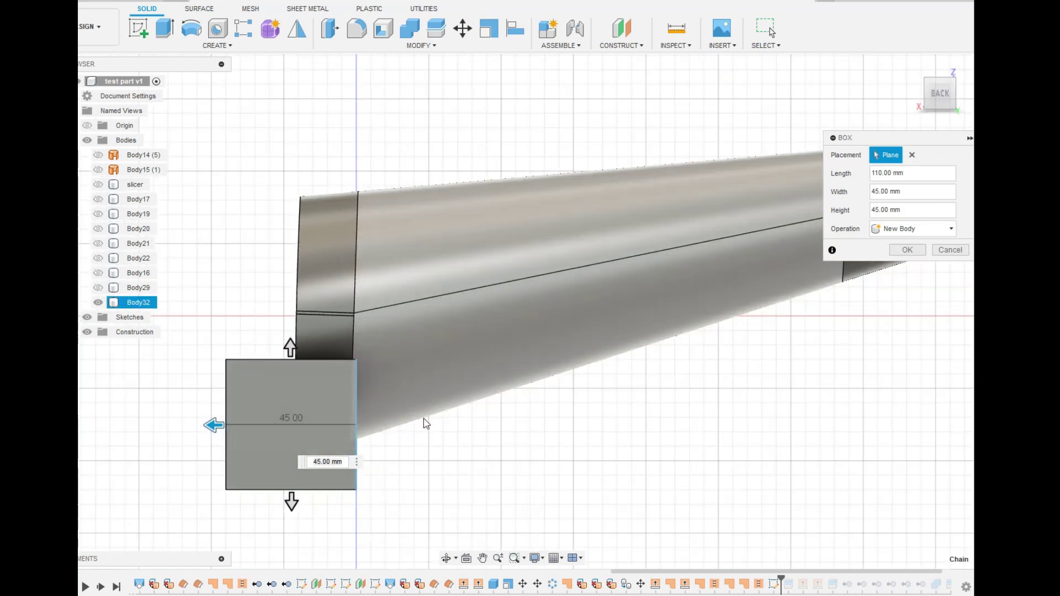
left_click_drag(289, 348, 294, 323)
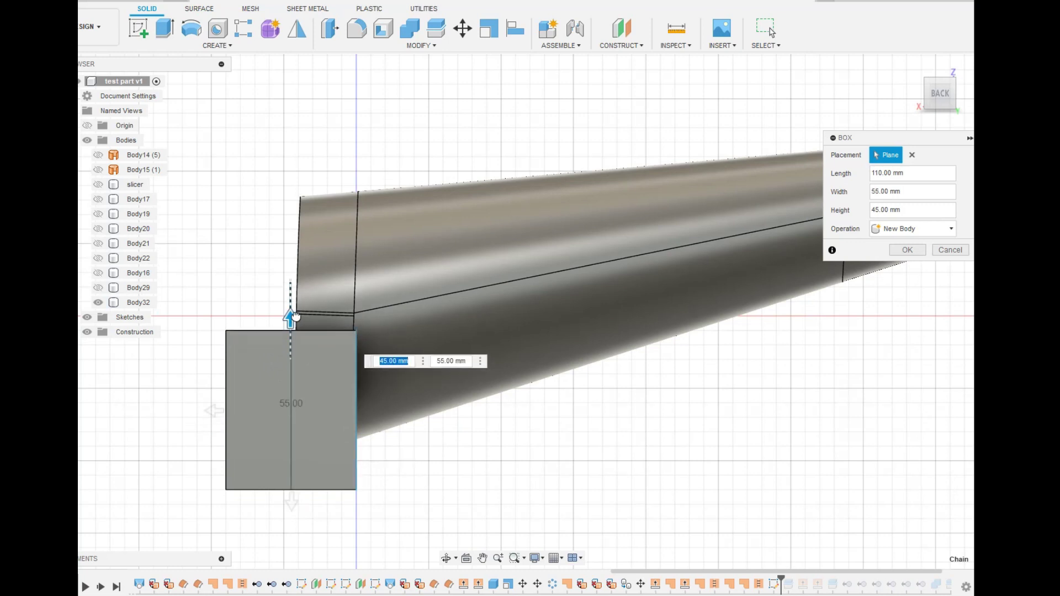
left_click(907, 250)
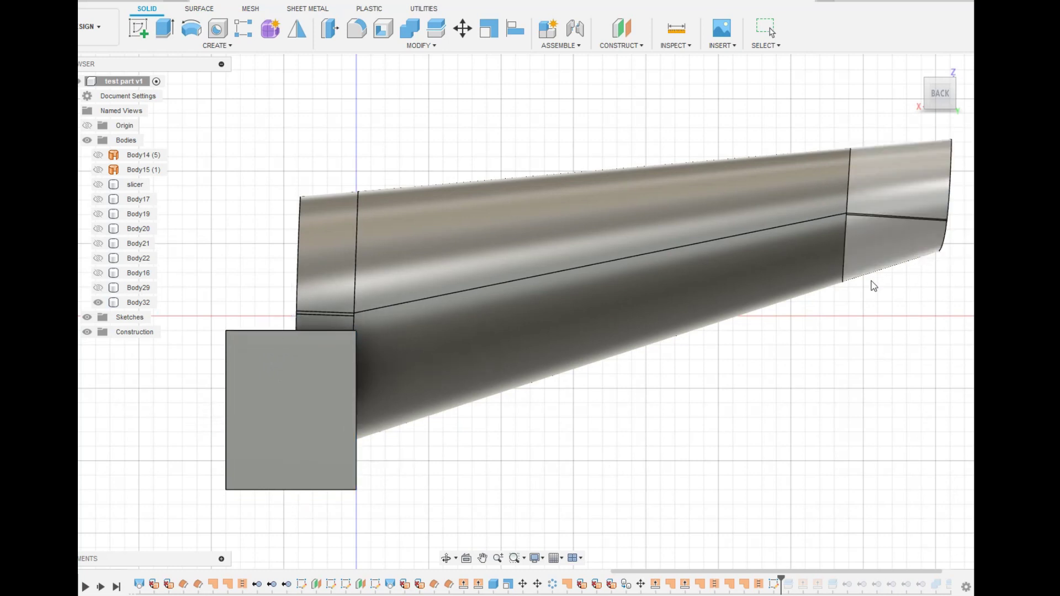
Step: Extrude the box's inner end face 155 mm along the length of Body32, joined to the box, checking it with Body32 hidden
middle_click_drag(449, 561, 407, 521, "shift")
left_click(350, 480)
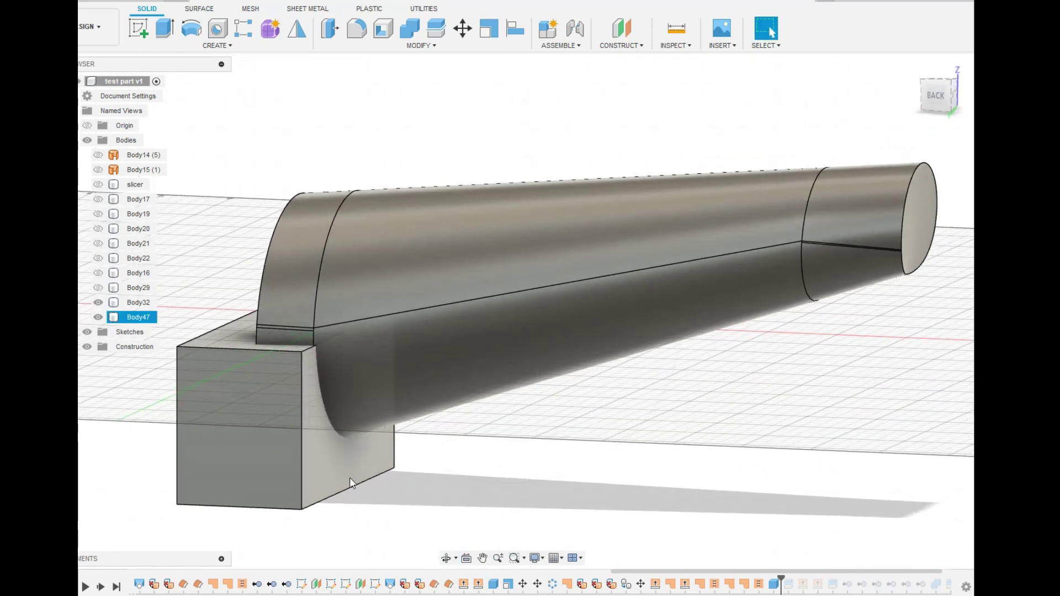
key("e")
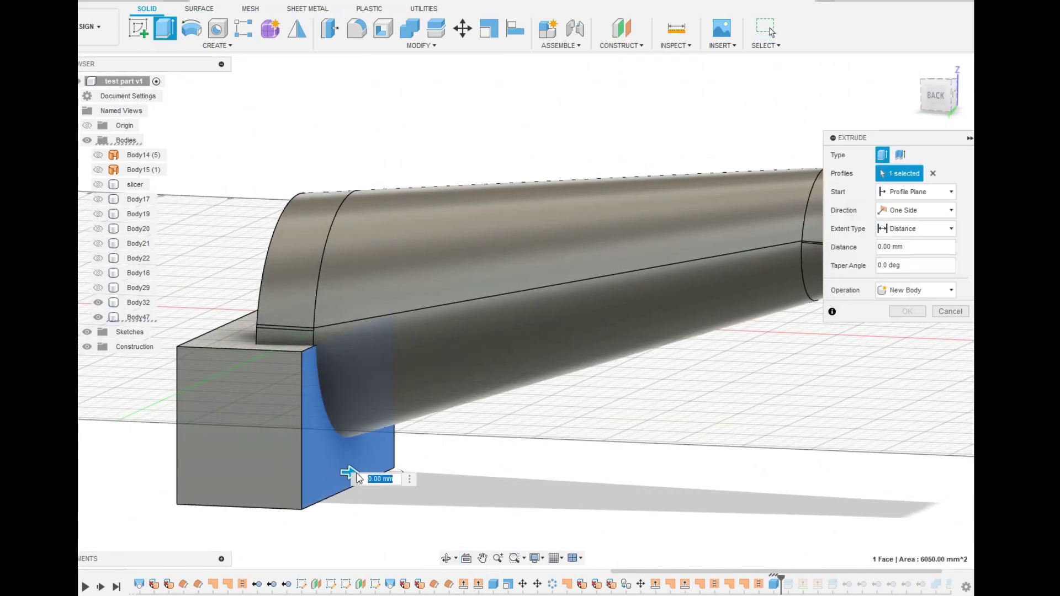
left_click_drag(356, 469, 828, 476)
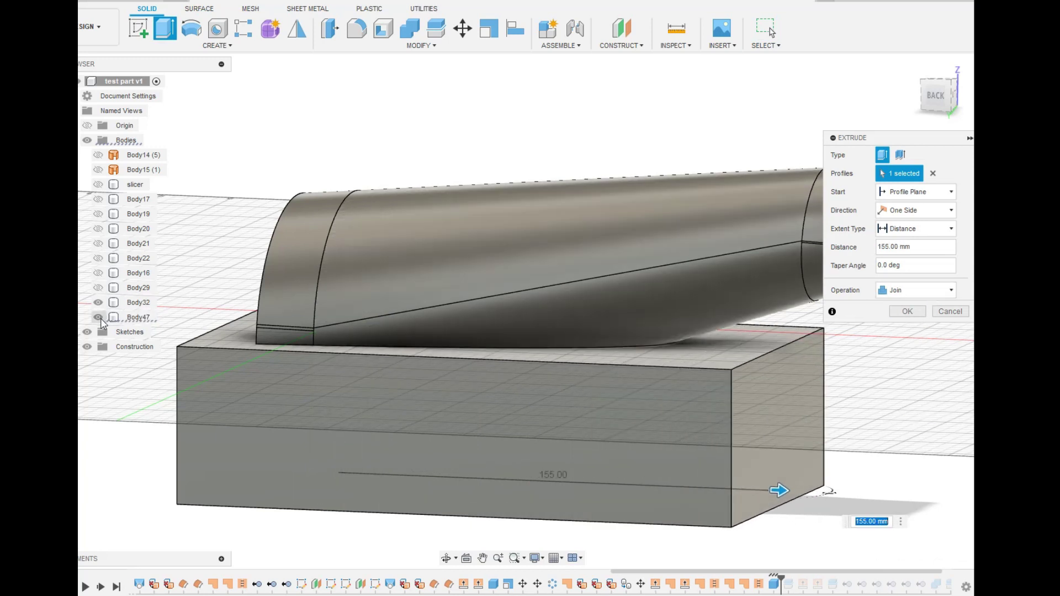
left_click(99, 318)
left_click(99, 317)
left_click(98, 303)
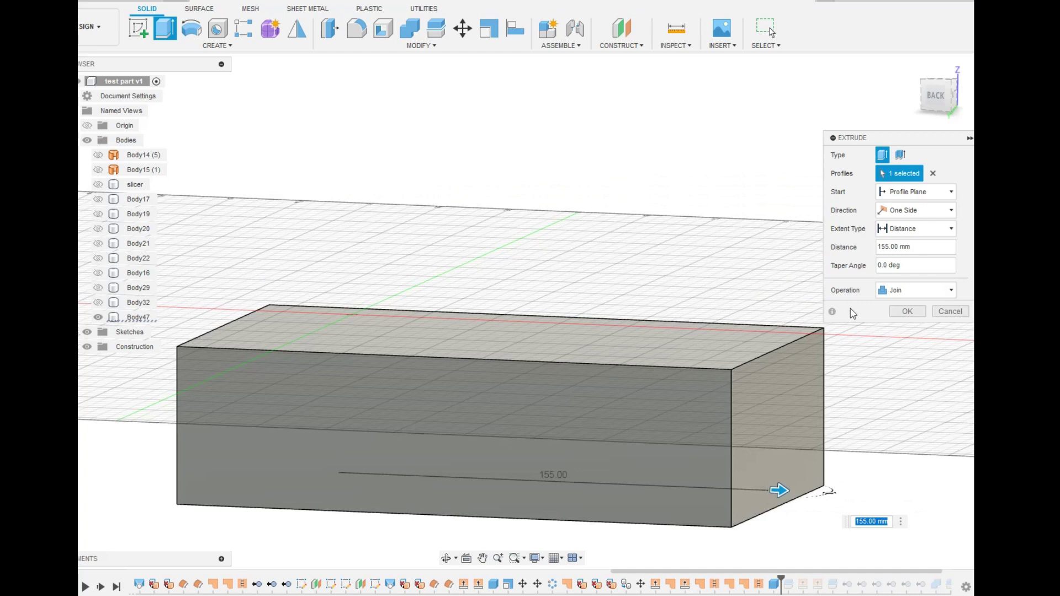
left_click(907, 311)
left_click(99, 302)
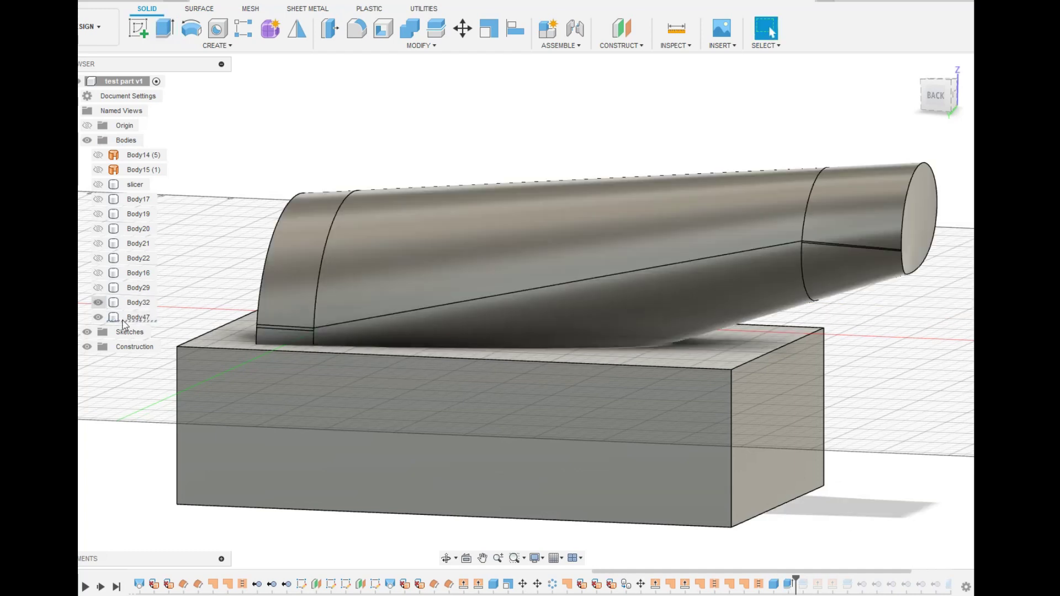
Step: Split Body32 using the extended box Body47 as the splitting tool
left_click_drag(347, 543, 394, 541)
key("Escape")
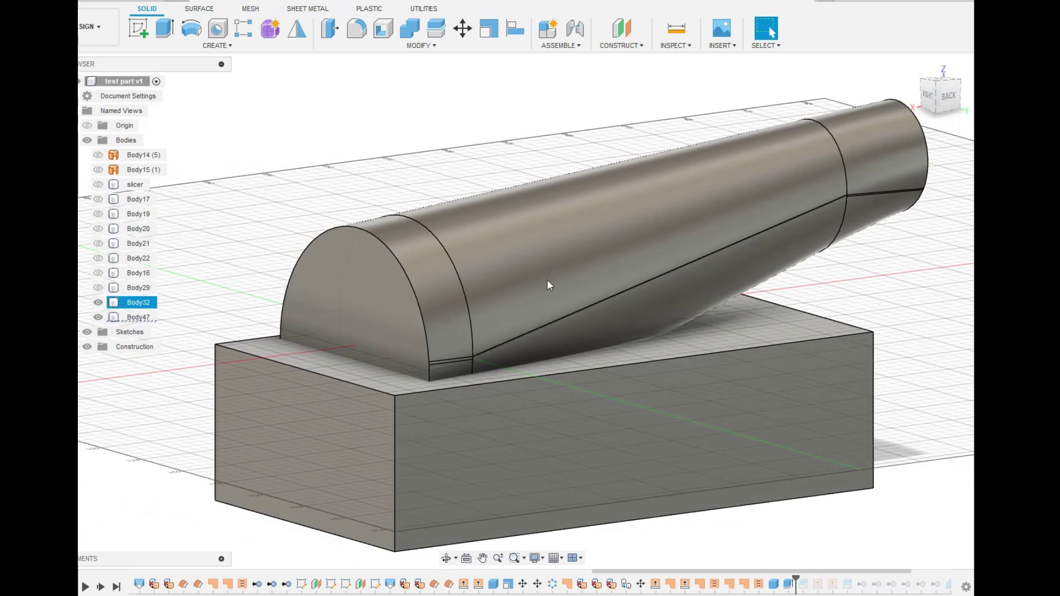
left_click(443, 36)
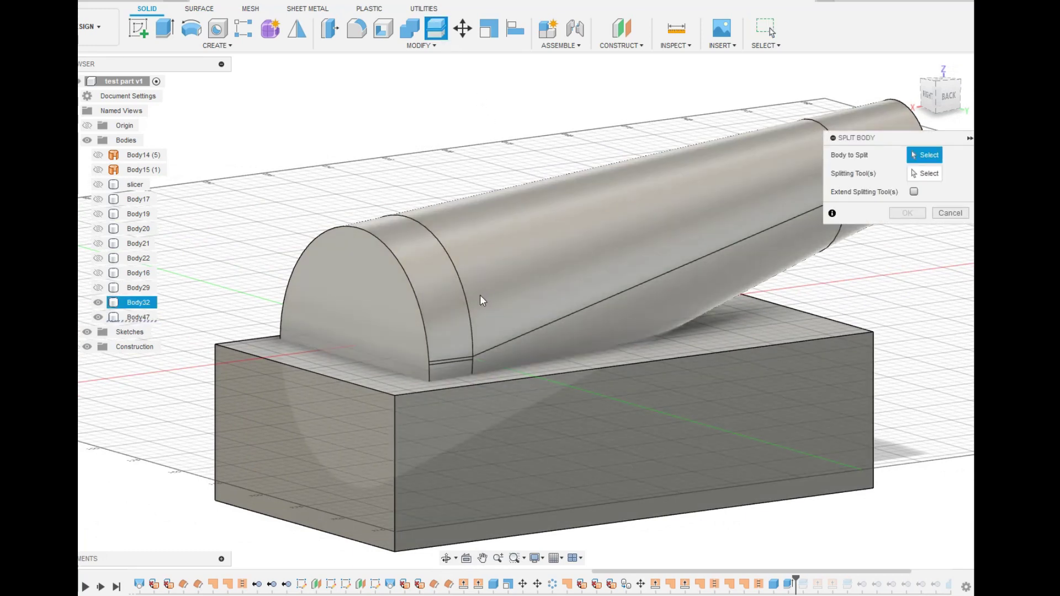
left_click(479, 295)
left_click(929, 175)
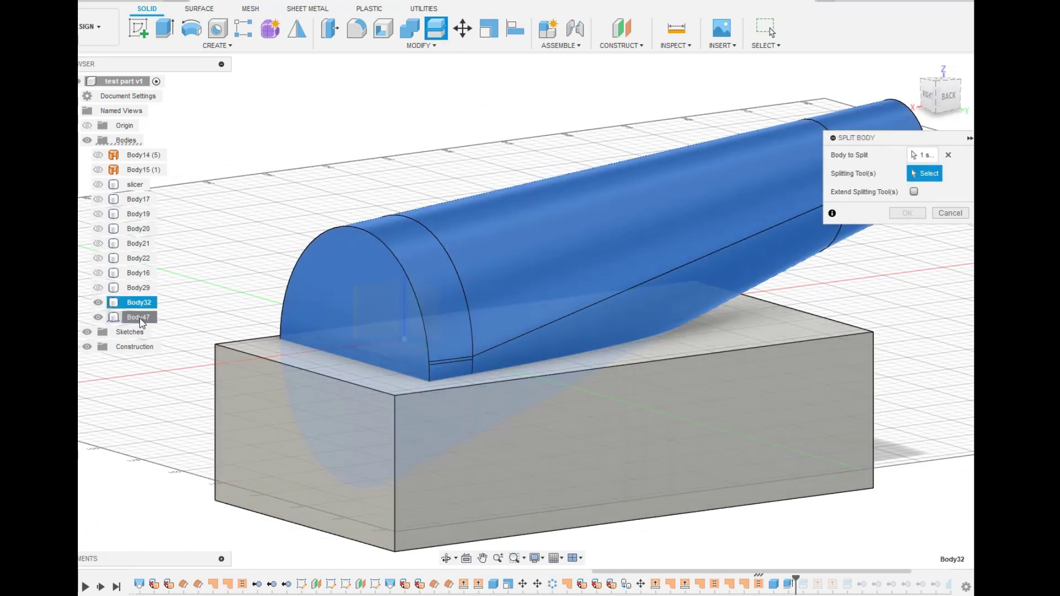
left_click(342, 422)
left_click(907, 213)
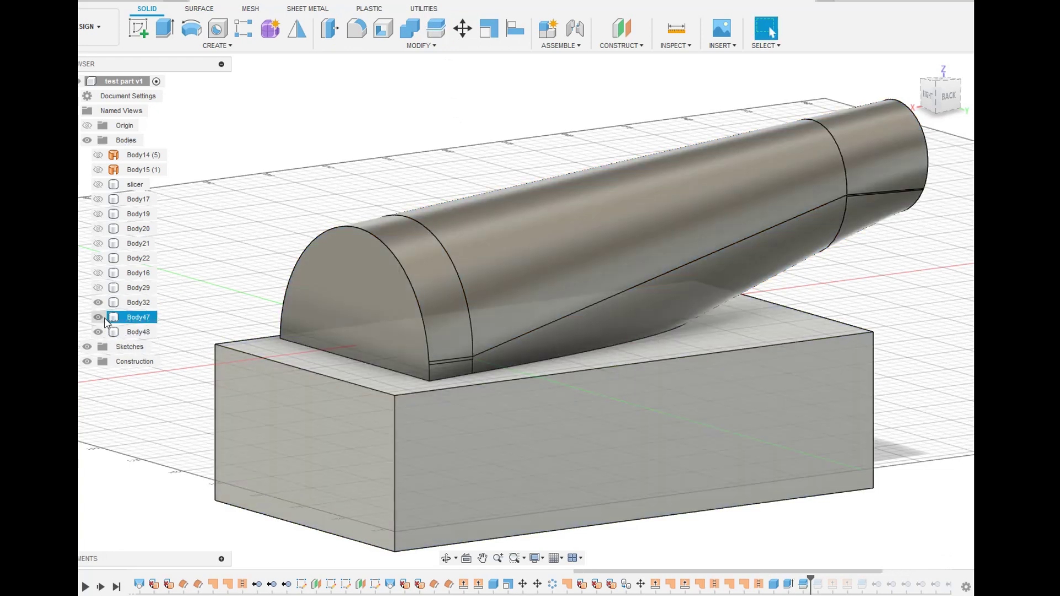
Step: Remove the cut-off lower piece Body32 and the box Body47, keeping only the upper piece Body48
left_click(98, 316)
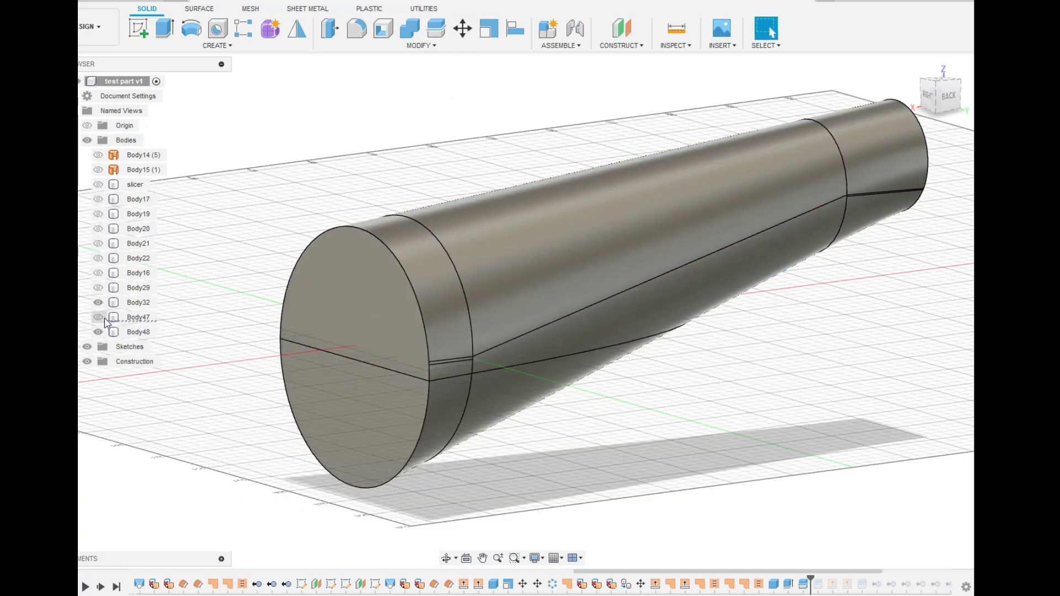
left_click(98, 301)
right_click(133, 306)
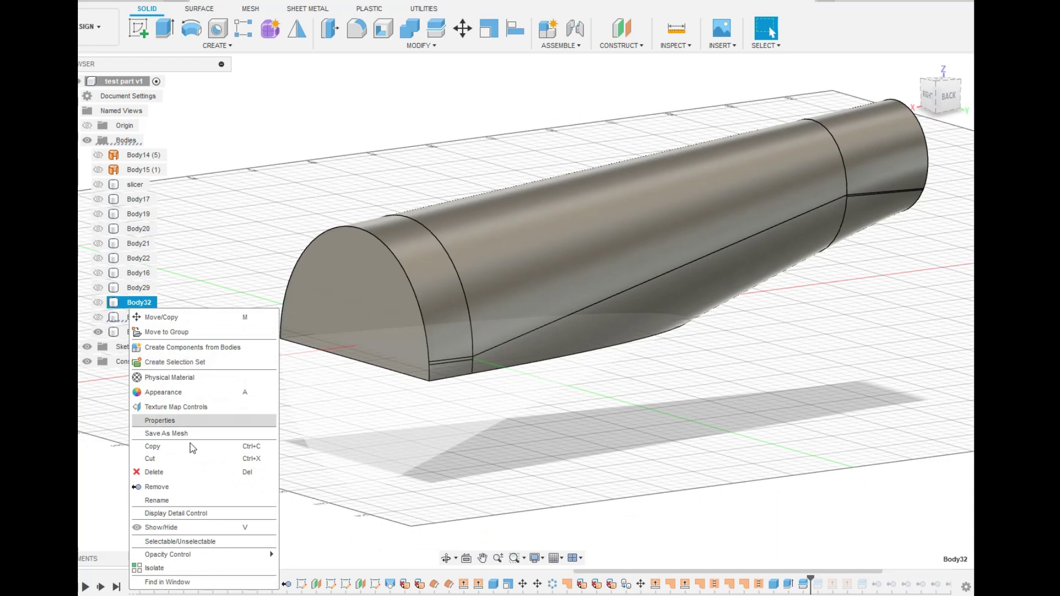
left_click(166, 486)
right_click(144, 318)
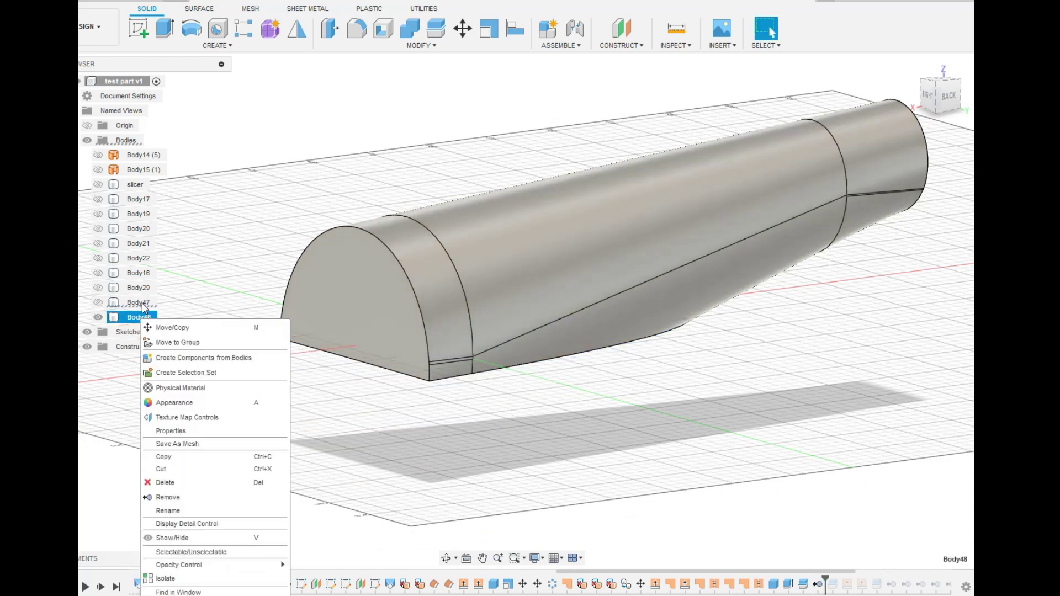
left_click(139, 303)
right_click(141, 304)
left_click(176, 480)
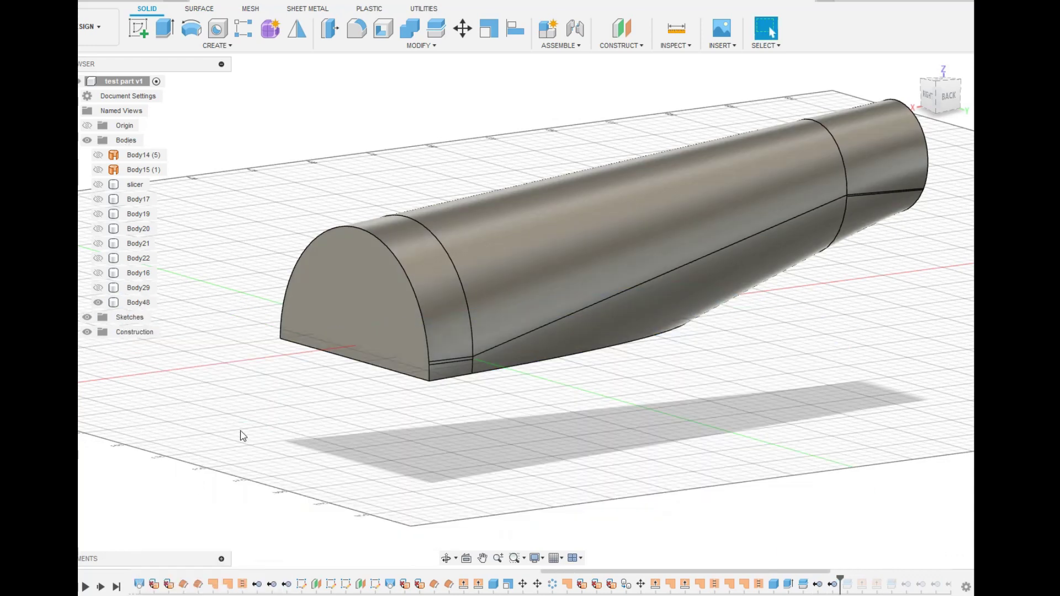
Step: Roll the design history forward to its end so that the trimmed inner solid updates the tube
left_click_drag(400, 505, 453, 514)
key("Escape")
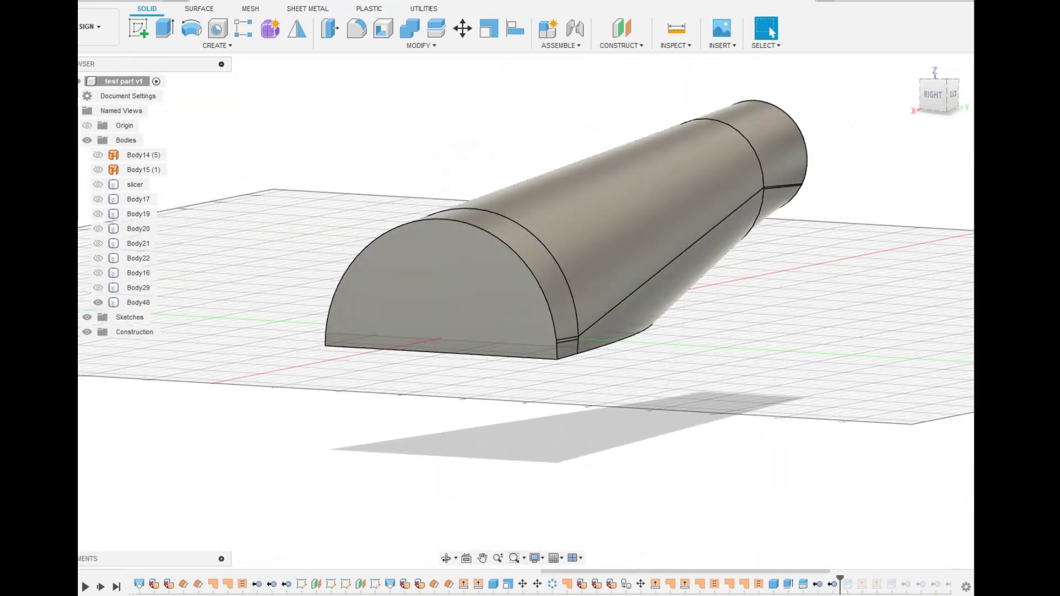
left_click_drag(627, 571, 944, 577)
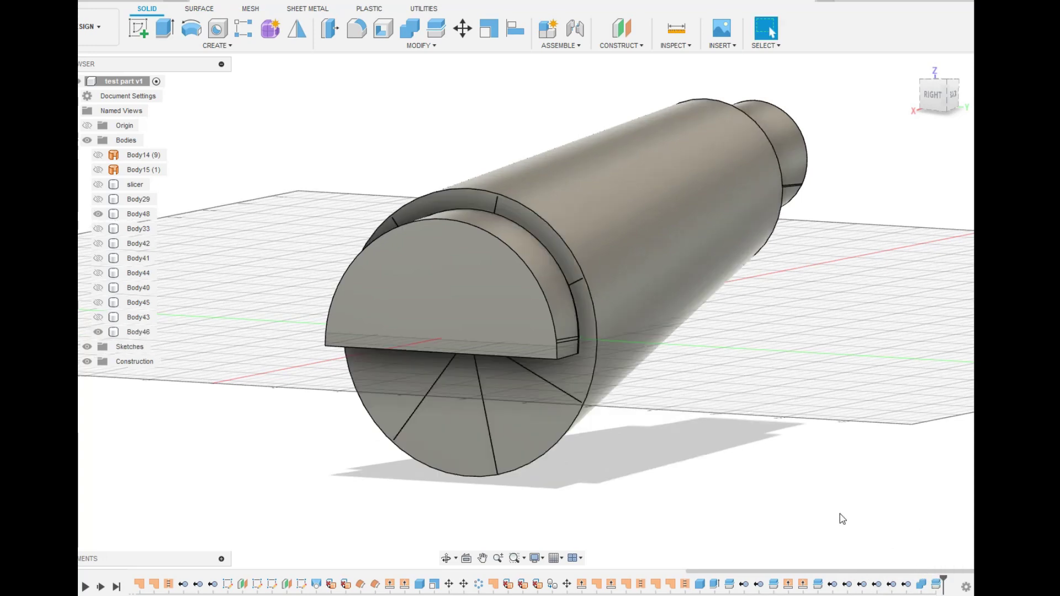
Step: Hide the inner solid Body48 and inspect the inside of the tube Body46 from its open end
left_click(446, 557)
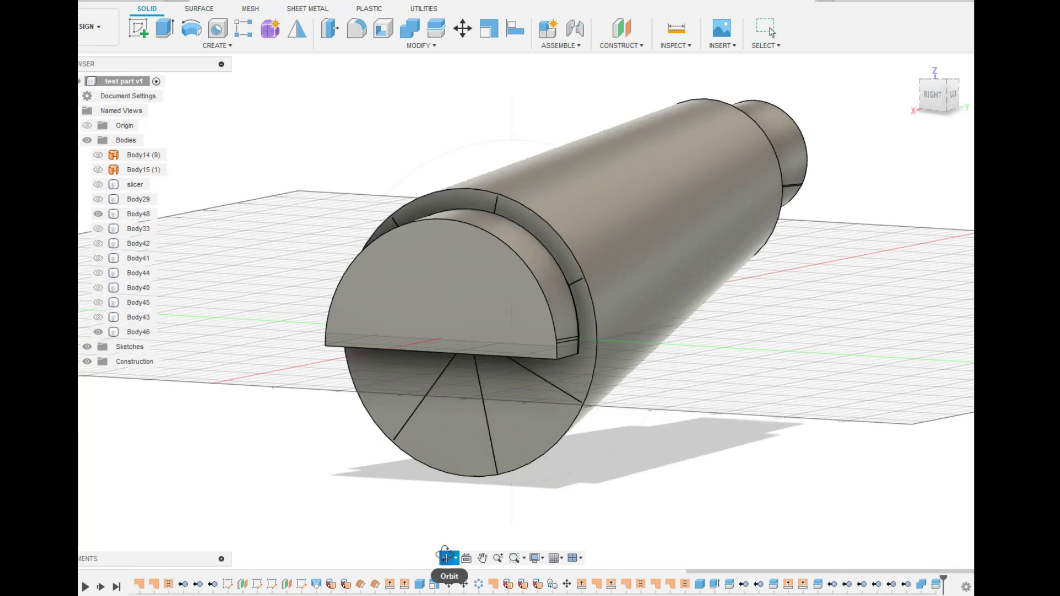
mouse_move(364, 516)
left_mouse_down()
mouse_move(343, 508)
mouse_move(374, 506)
mouse_move(352, 489)
mouse_move(346, 507)
left_mouse_up()
key("Escape")
left_click(98, 214)
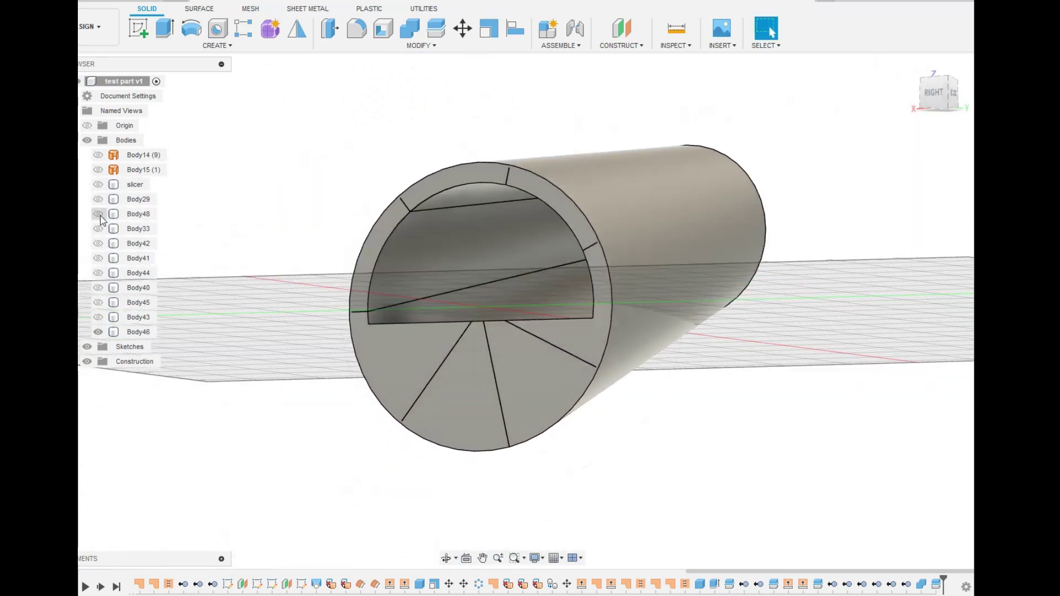
left_click(449, 557)
mouse_move(380, 517)
left_mouse_down()
mouse_move(391, 508)
mouse_move(374, 504)
mouse_move(359, 525)
mouse_move(374, 506)
mouse_move(187, 516)
mouse_move(365, 513)
left_mouse_up()
Step: Choose the tube Body46 for 3D print output as a high-refinement binary STL in millimetres
left_click(91, 2)
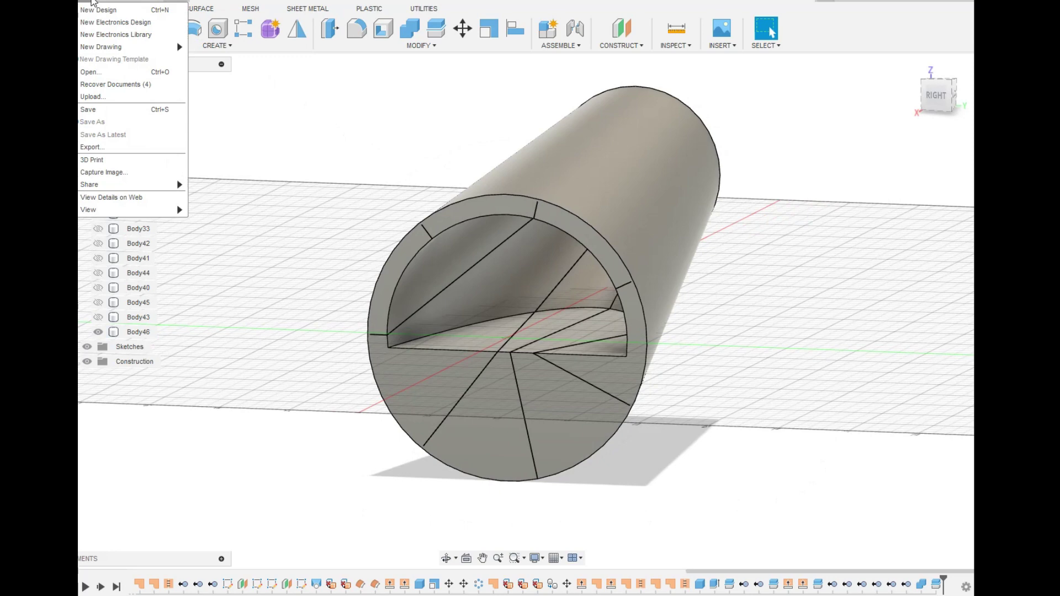
left_click(110, 161)
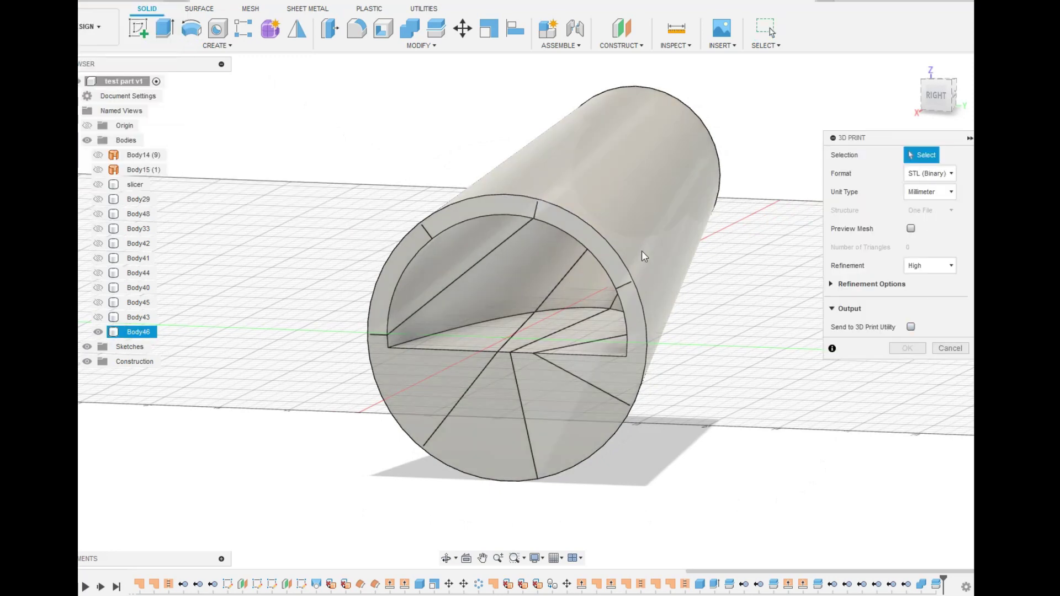
left_click(642, 251)
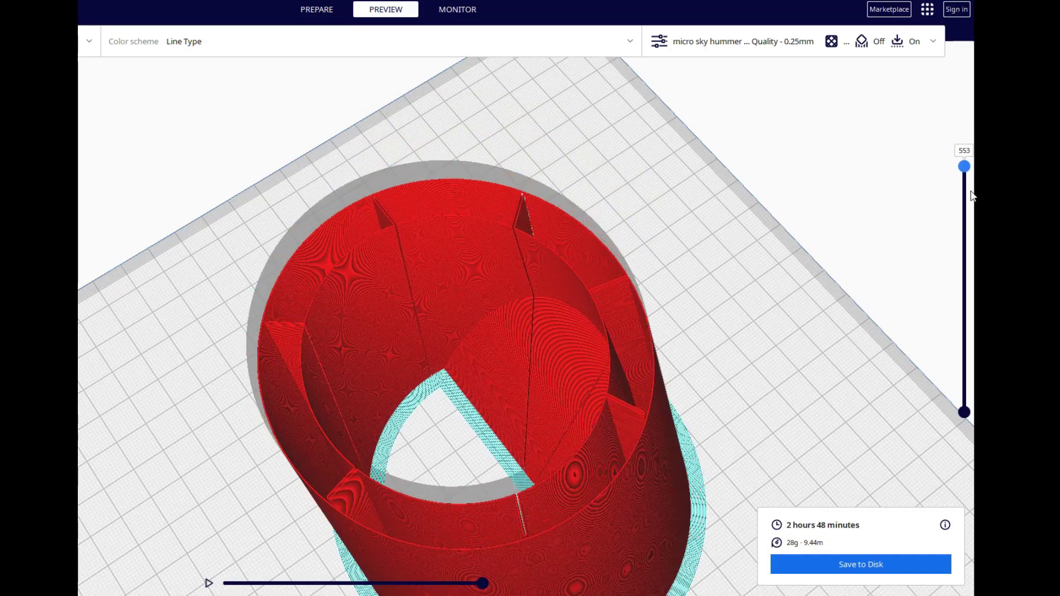
Step: In Cura, lower the sliced tube's preview to layer 261 and play that layer's print path
left_click_drag(965, 161, 976, 303)
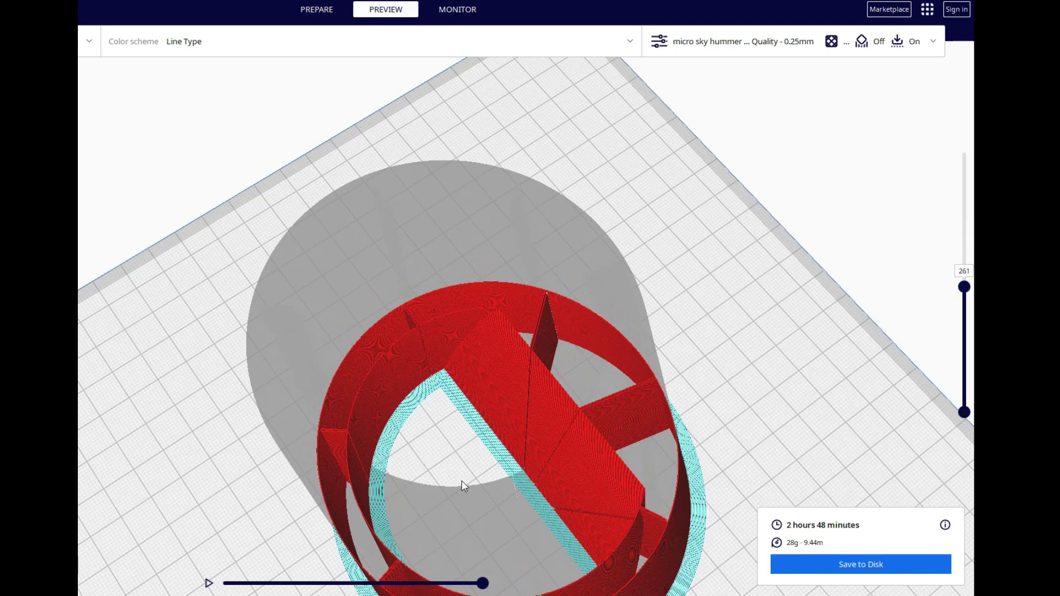
middle_click_drag(462, 480, 426, 411)
left_click(209, 584)
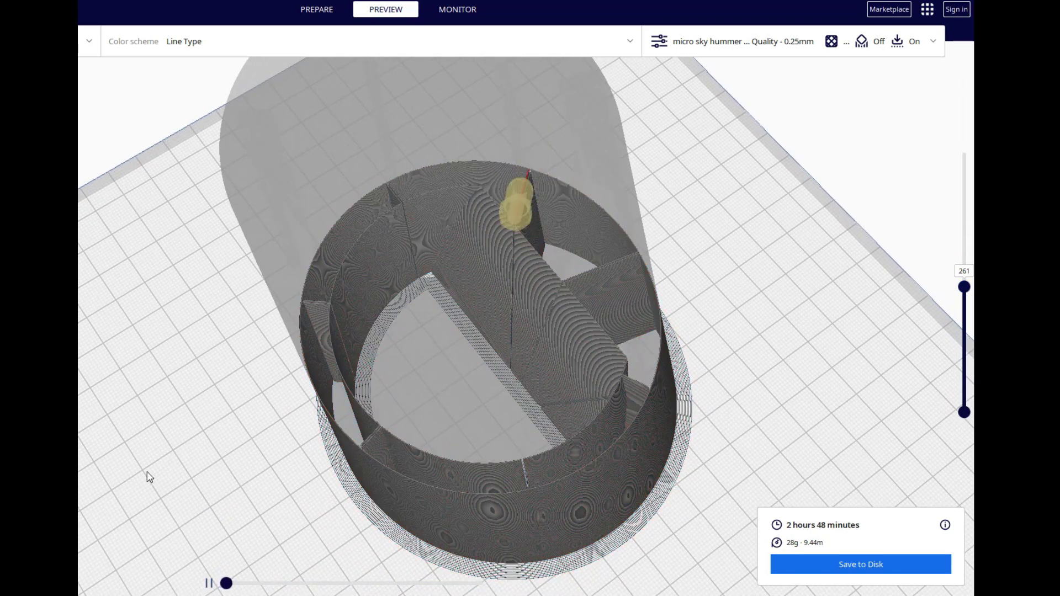